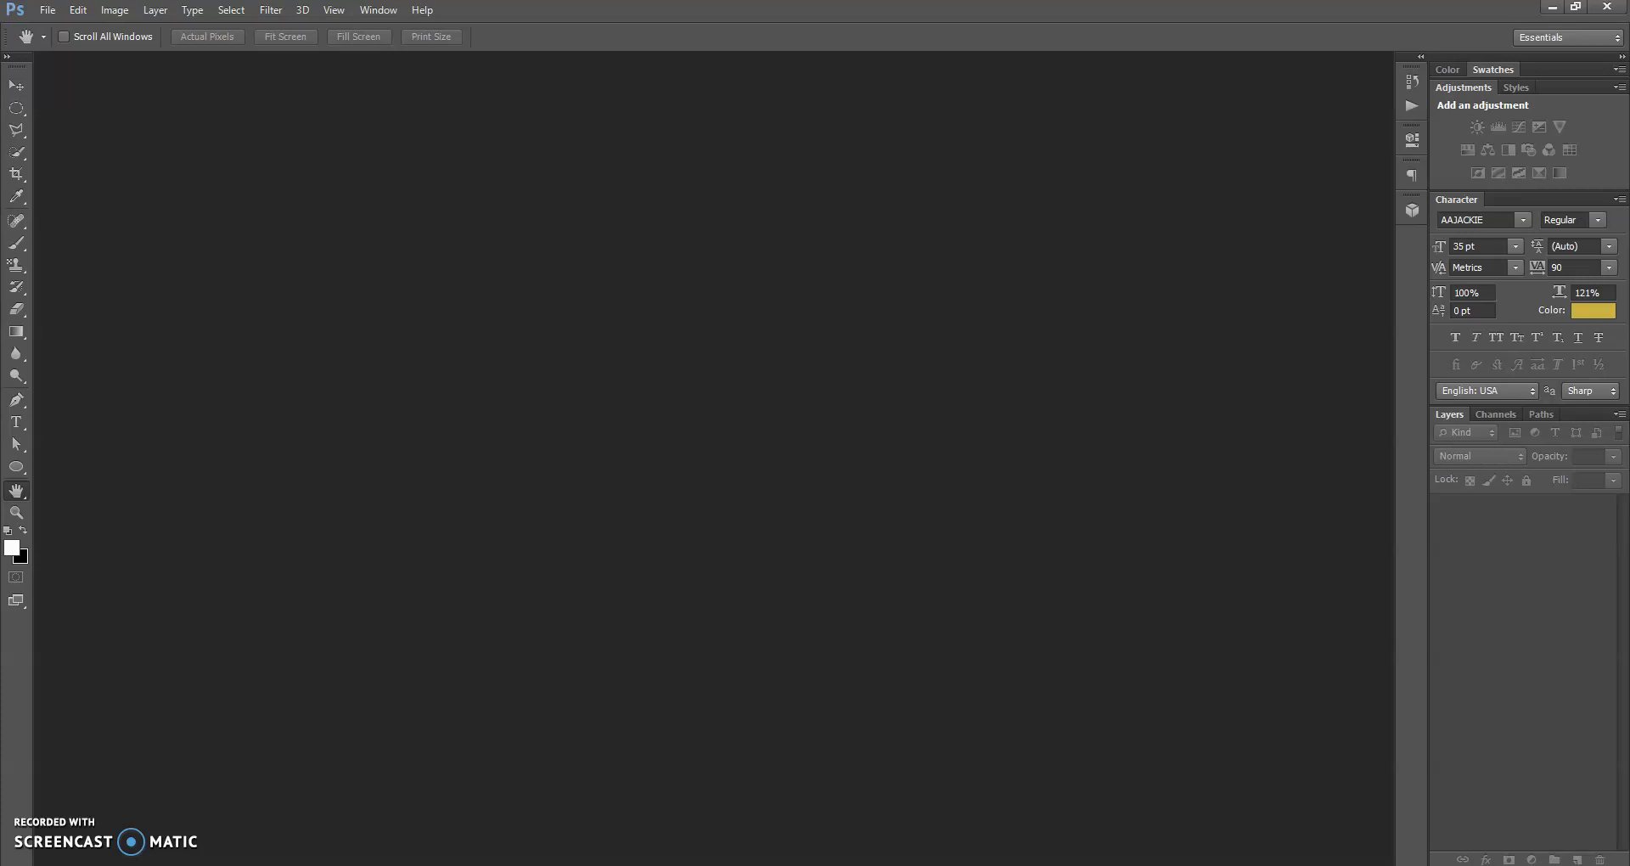
Step: Preview the F6-Spot Healing Tool.JPG attachment from the class files in its own tab
left_click(1553, 6)
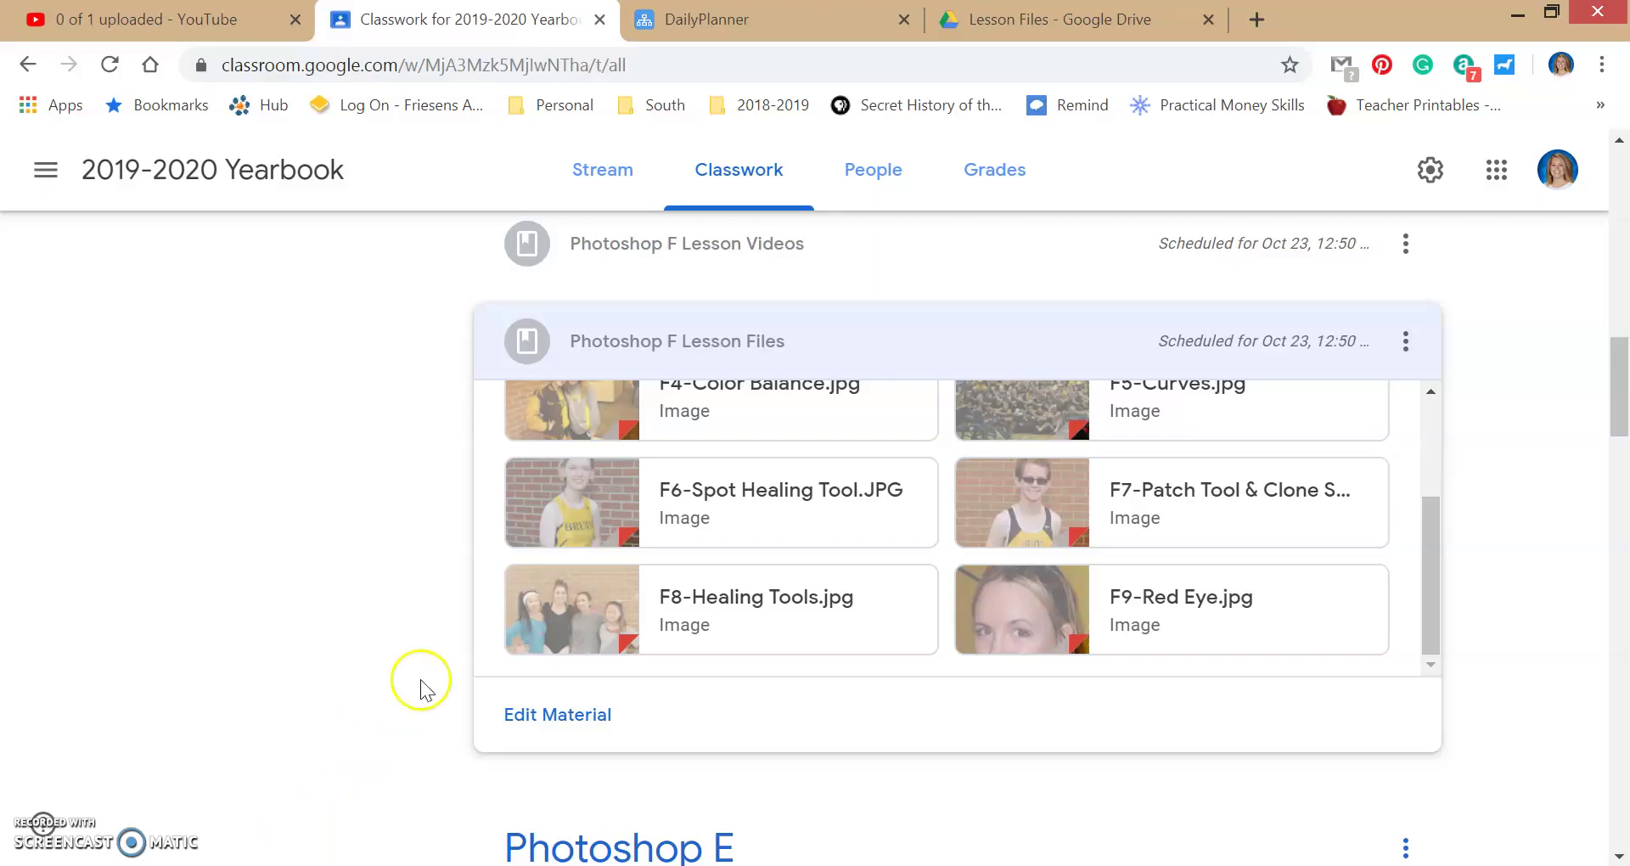
left_click(776, 508)
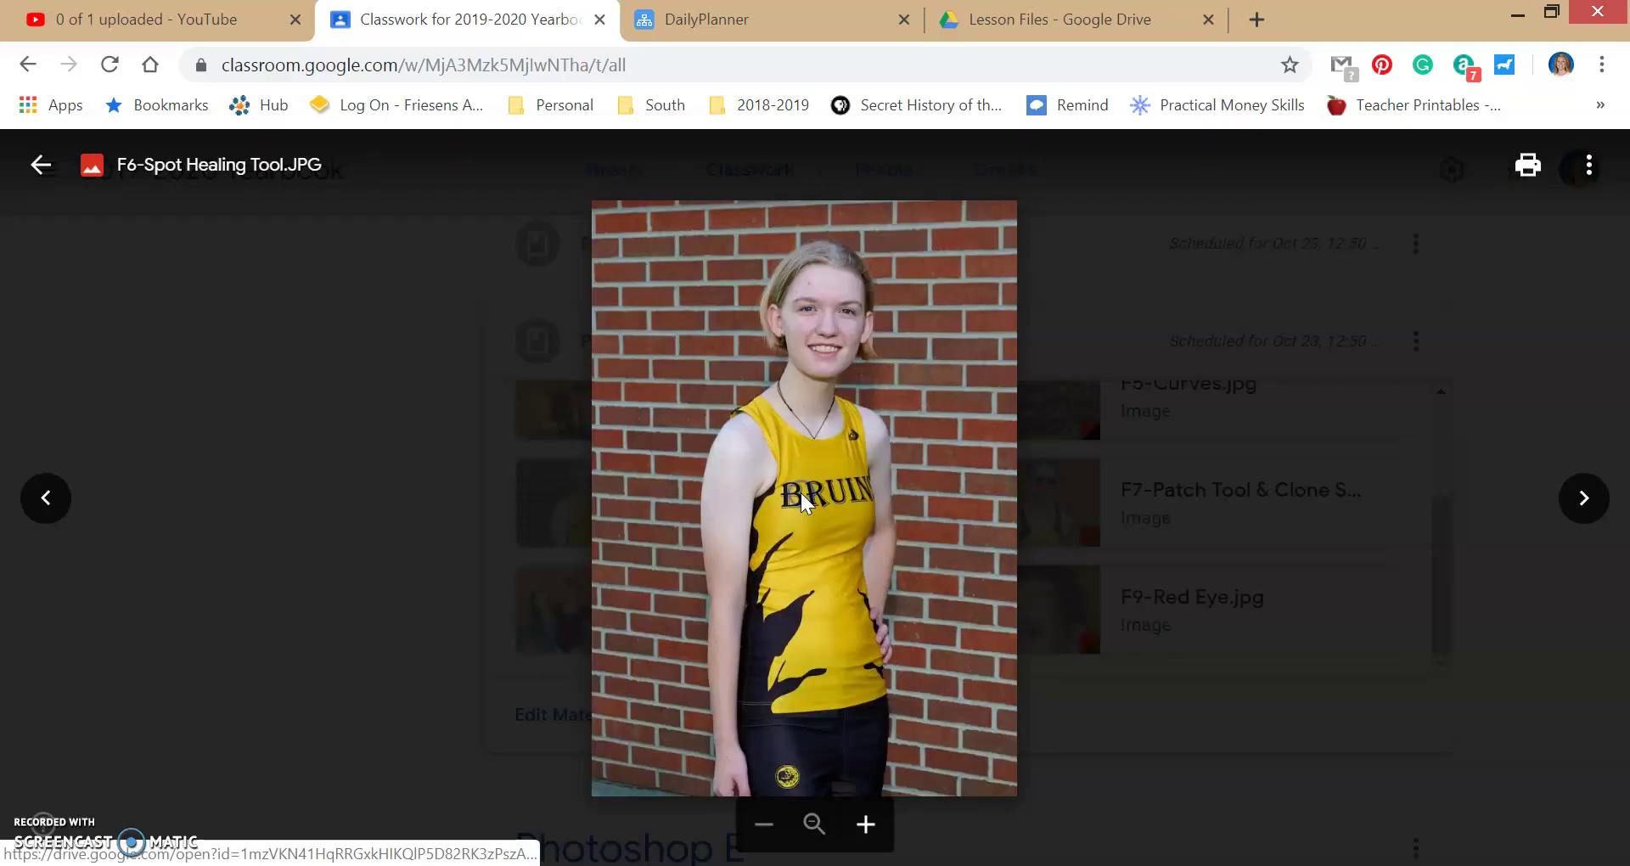
left_click(1589, 166)
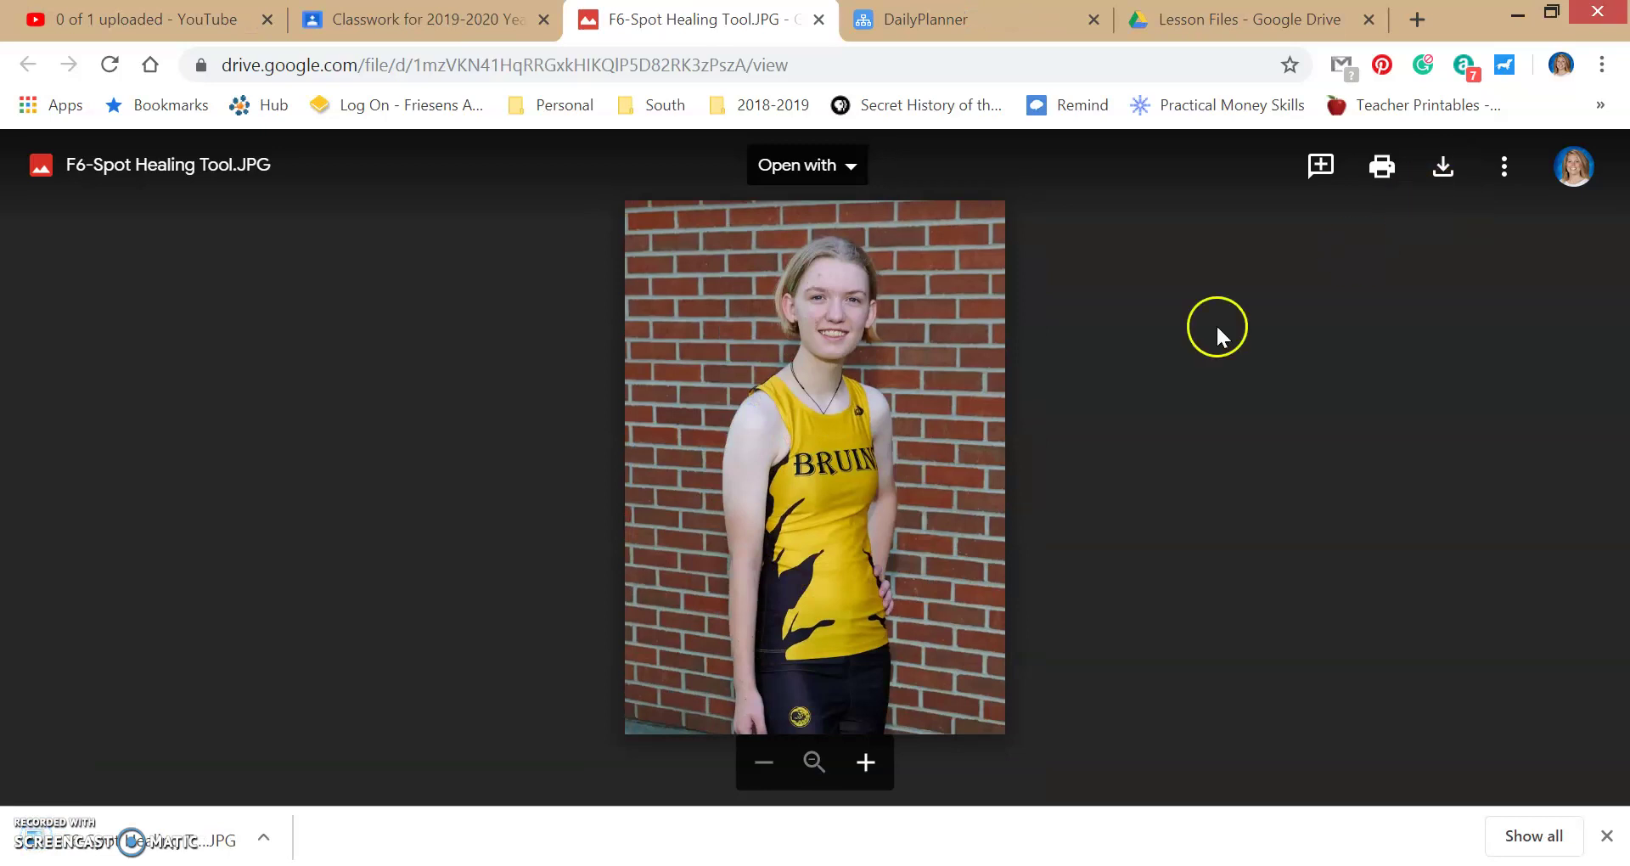
Step: Open the downloaded F6-Spot Healing Tool.JPG in Adobe Photoshop CS6 from Photo Viewer
left_click(161, 842)
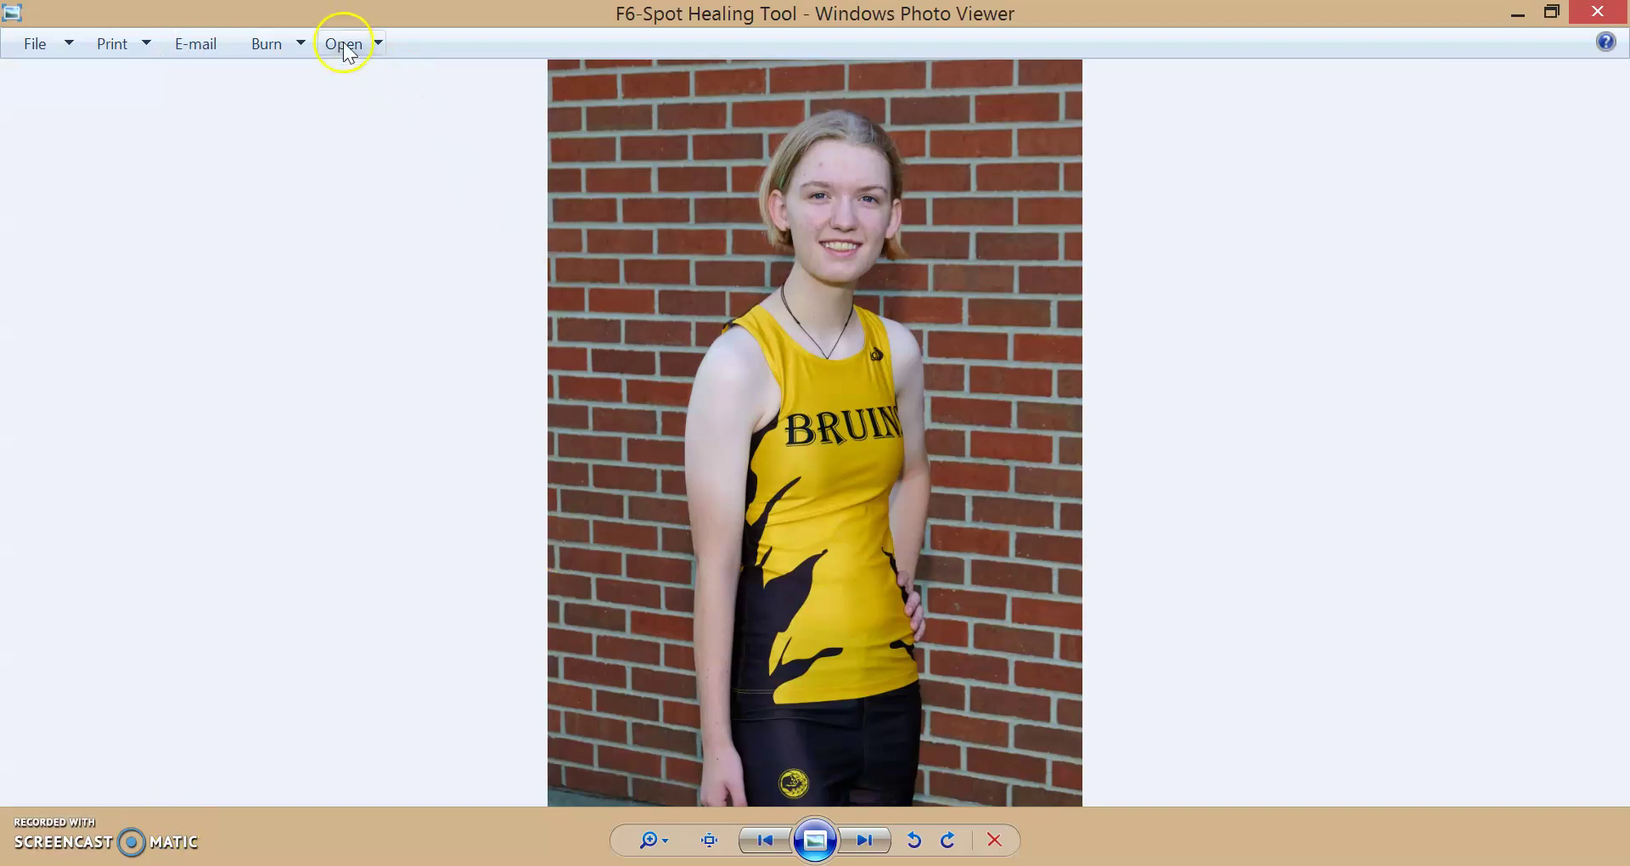
left_click(344, 44)
left_click(336, 148)
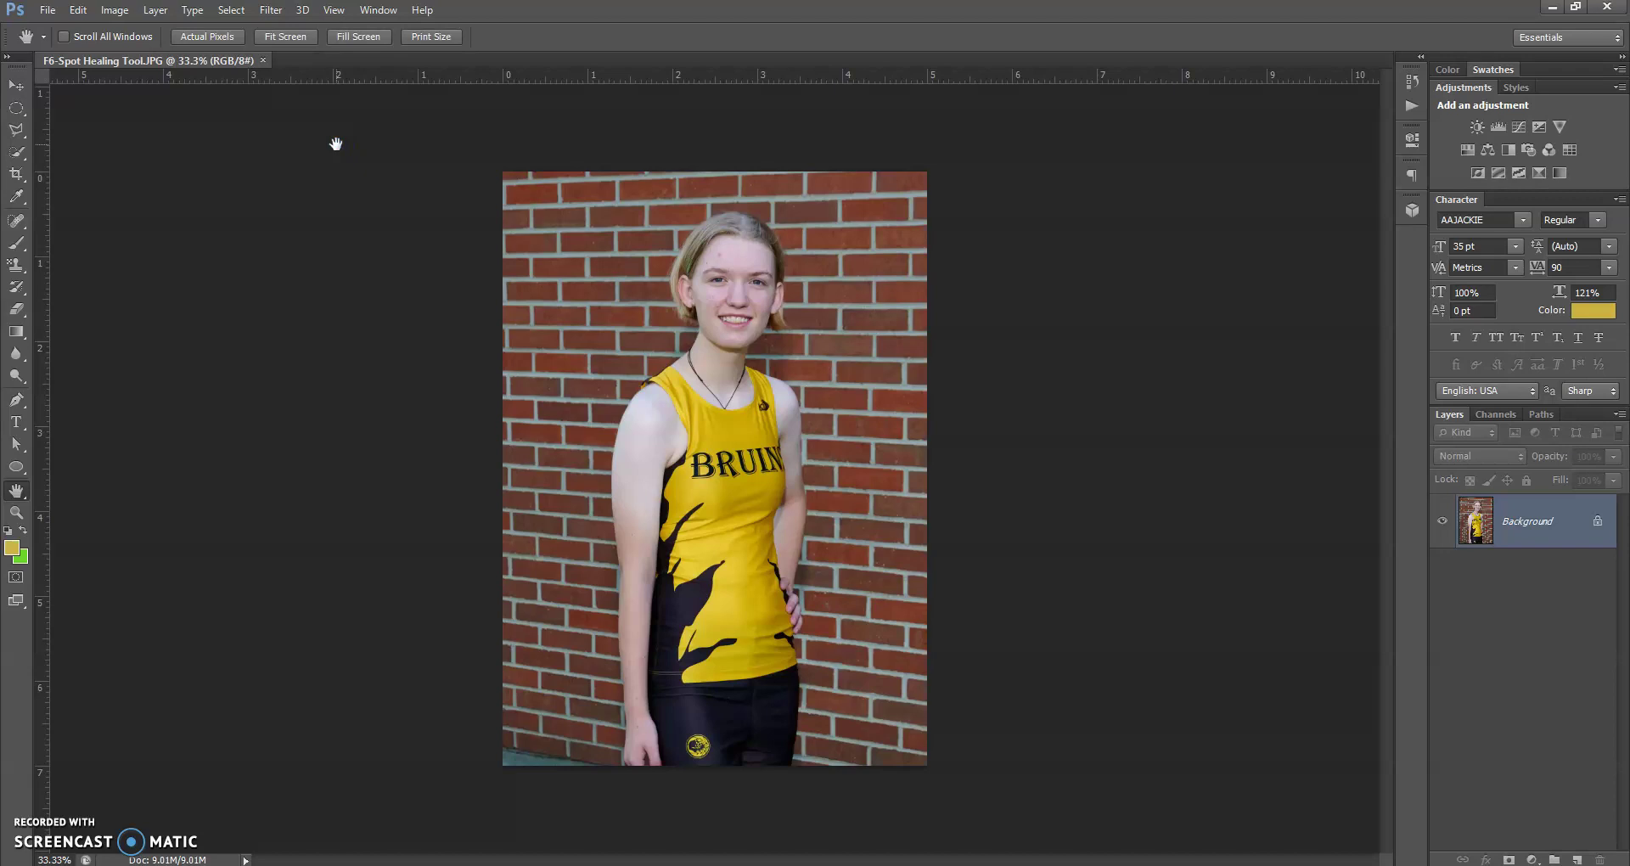
Step: Fit the entire brick-wall portrait to the window with the Hand tool
double_click(19, 496)
left_click(575, 500)
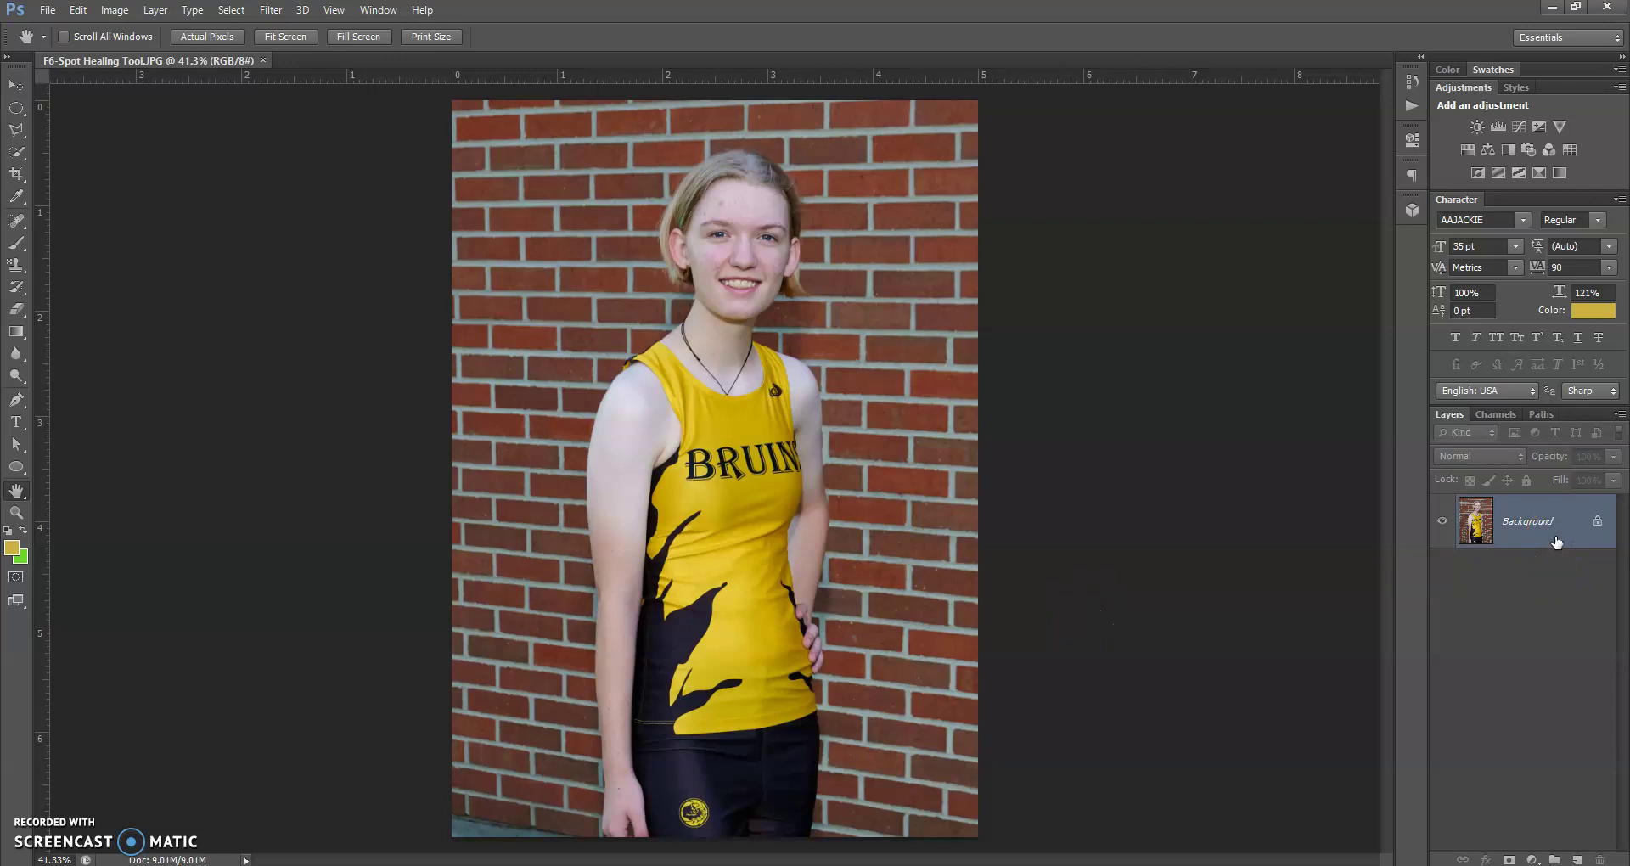
Step: Duplicate the Background layer and name the copy 'Spot Tool'
key("ctrl+j")
double_click(1518, 520)
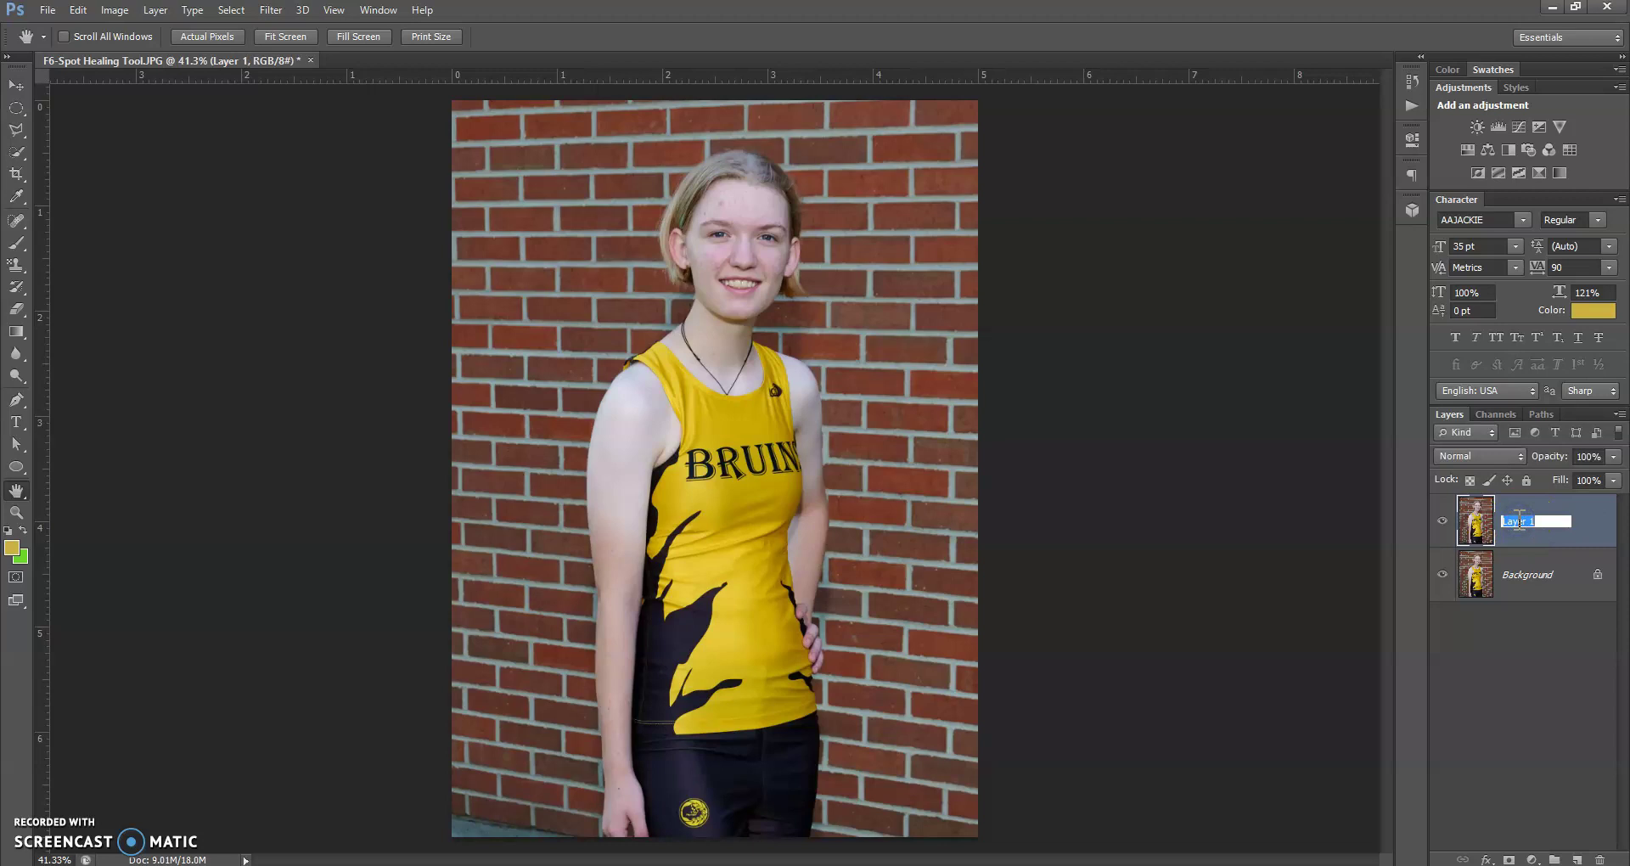
type("Spot Tool")
key("Return")
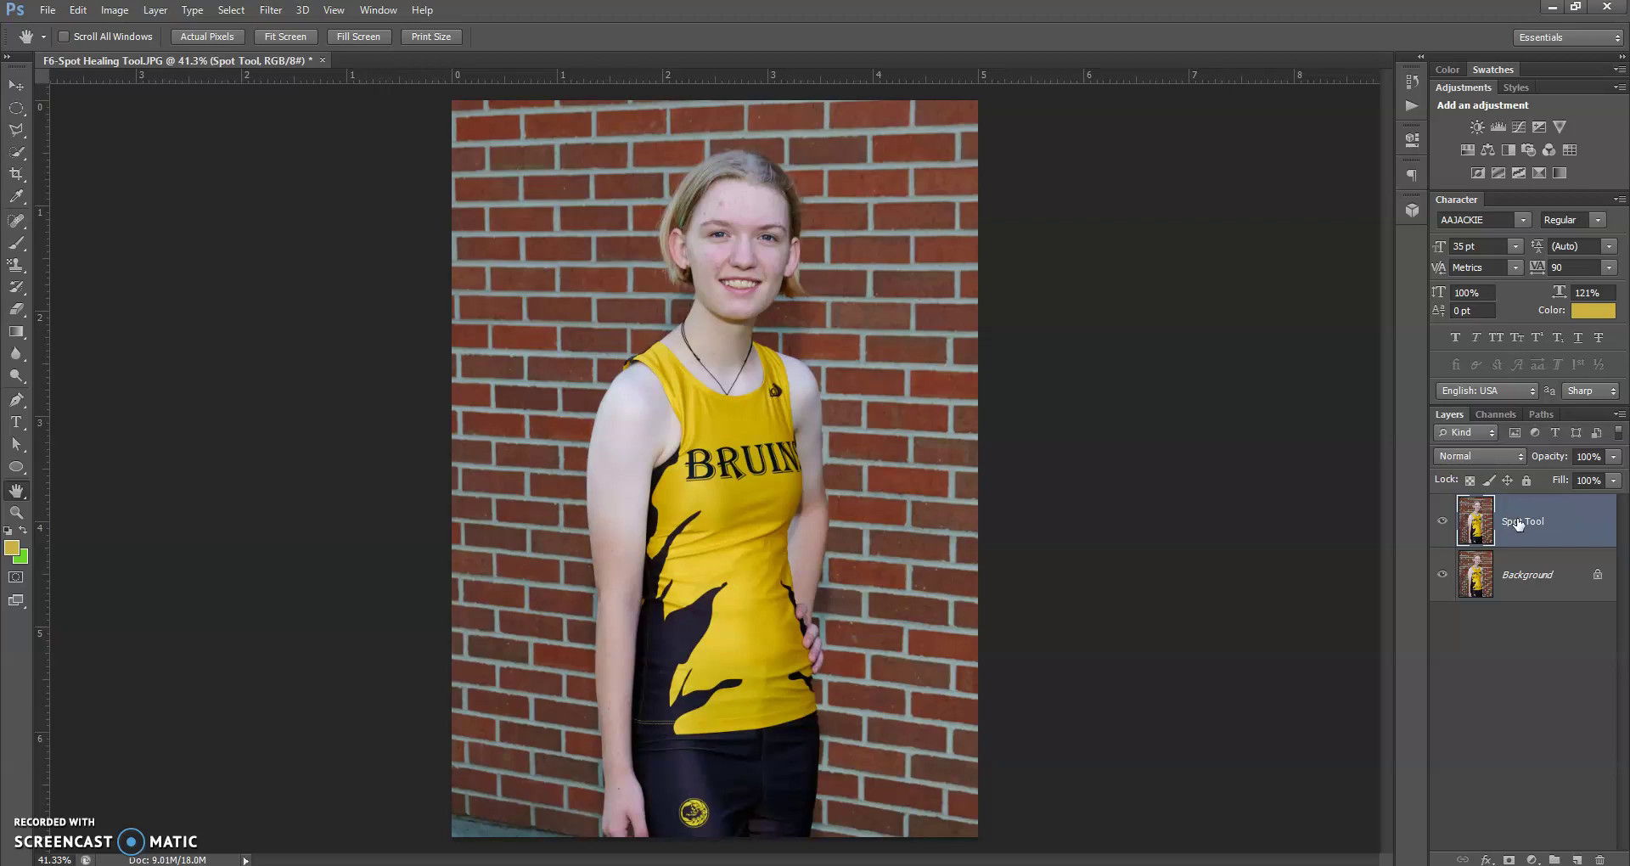
left_click(1565, 518)
Step: Zoom to 400% on the girl's face and centre the acne-covered forehead
left_click(16, 513)
left_click(18, 513)
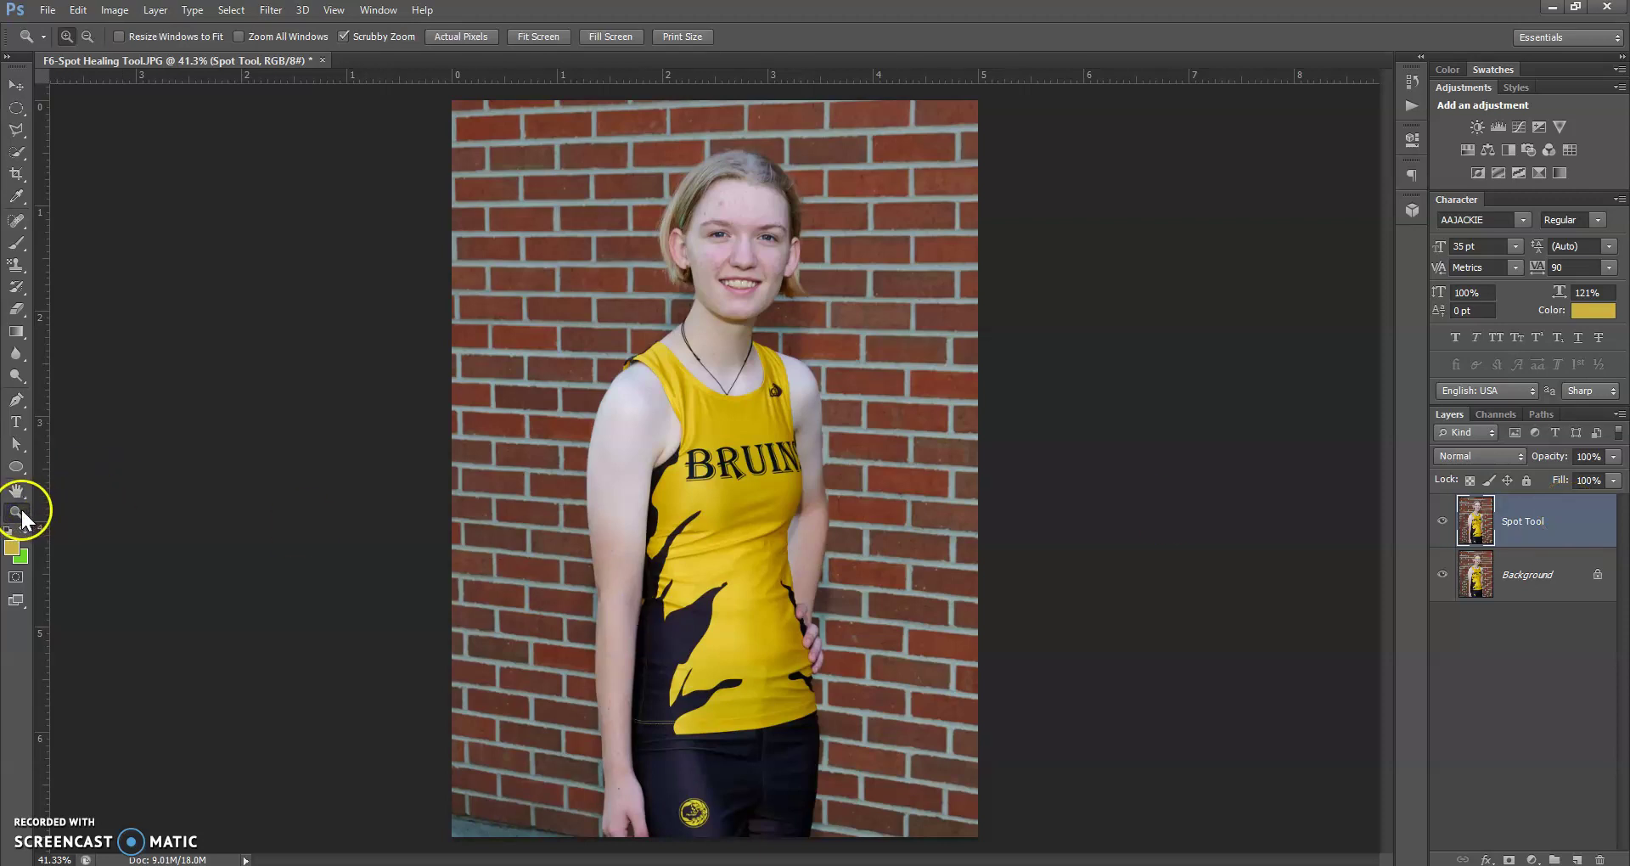
left_click(738, 259)
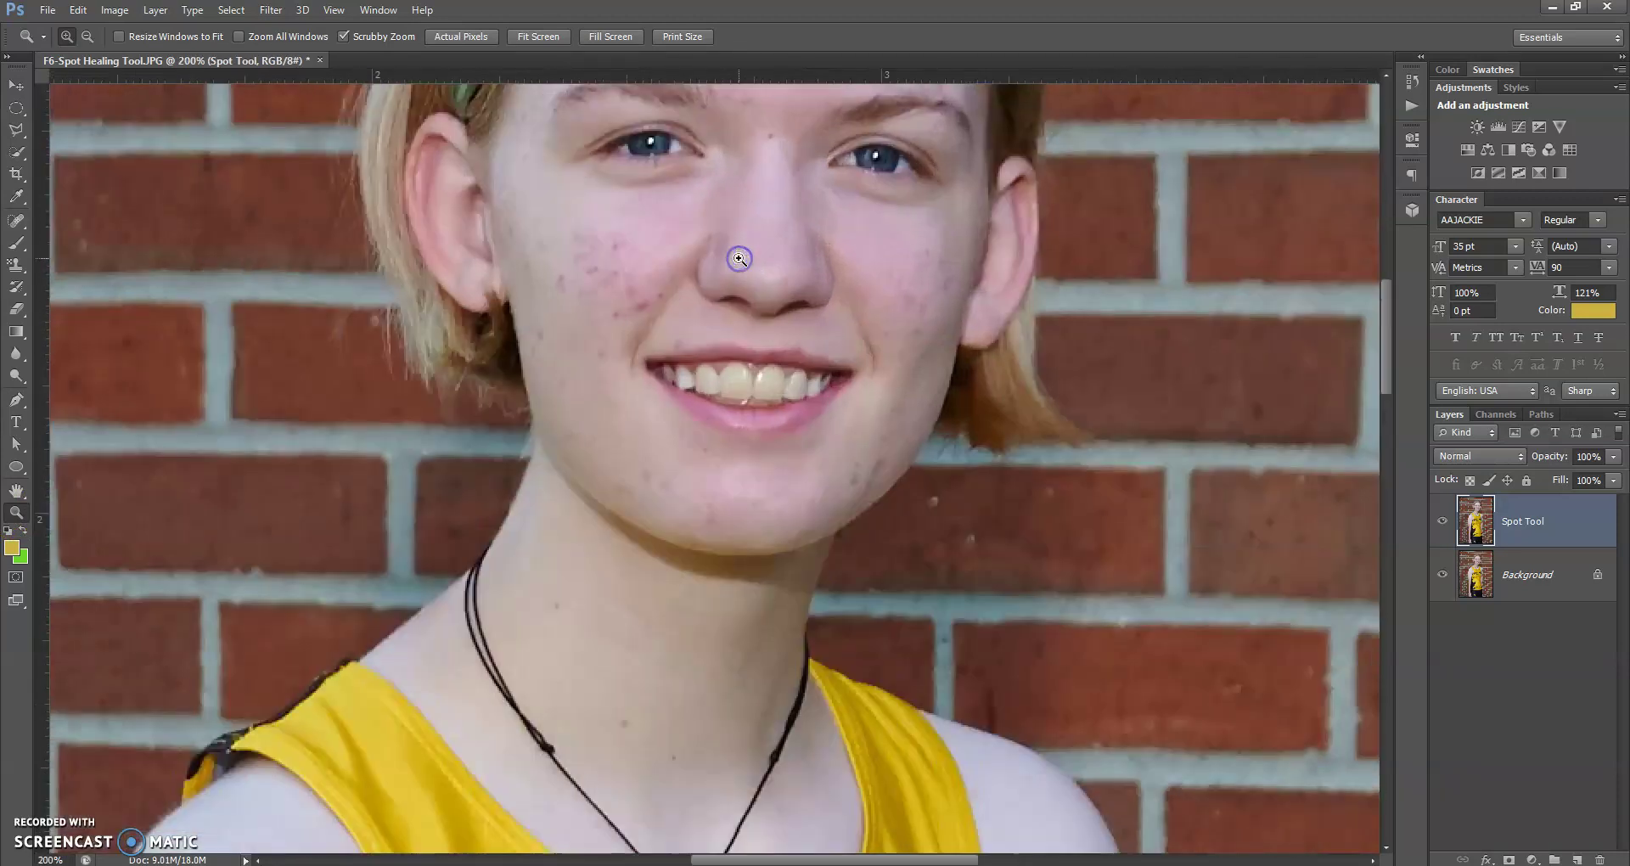
left_click(739, 259)
scroll(739, 259, "up", 3)
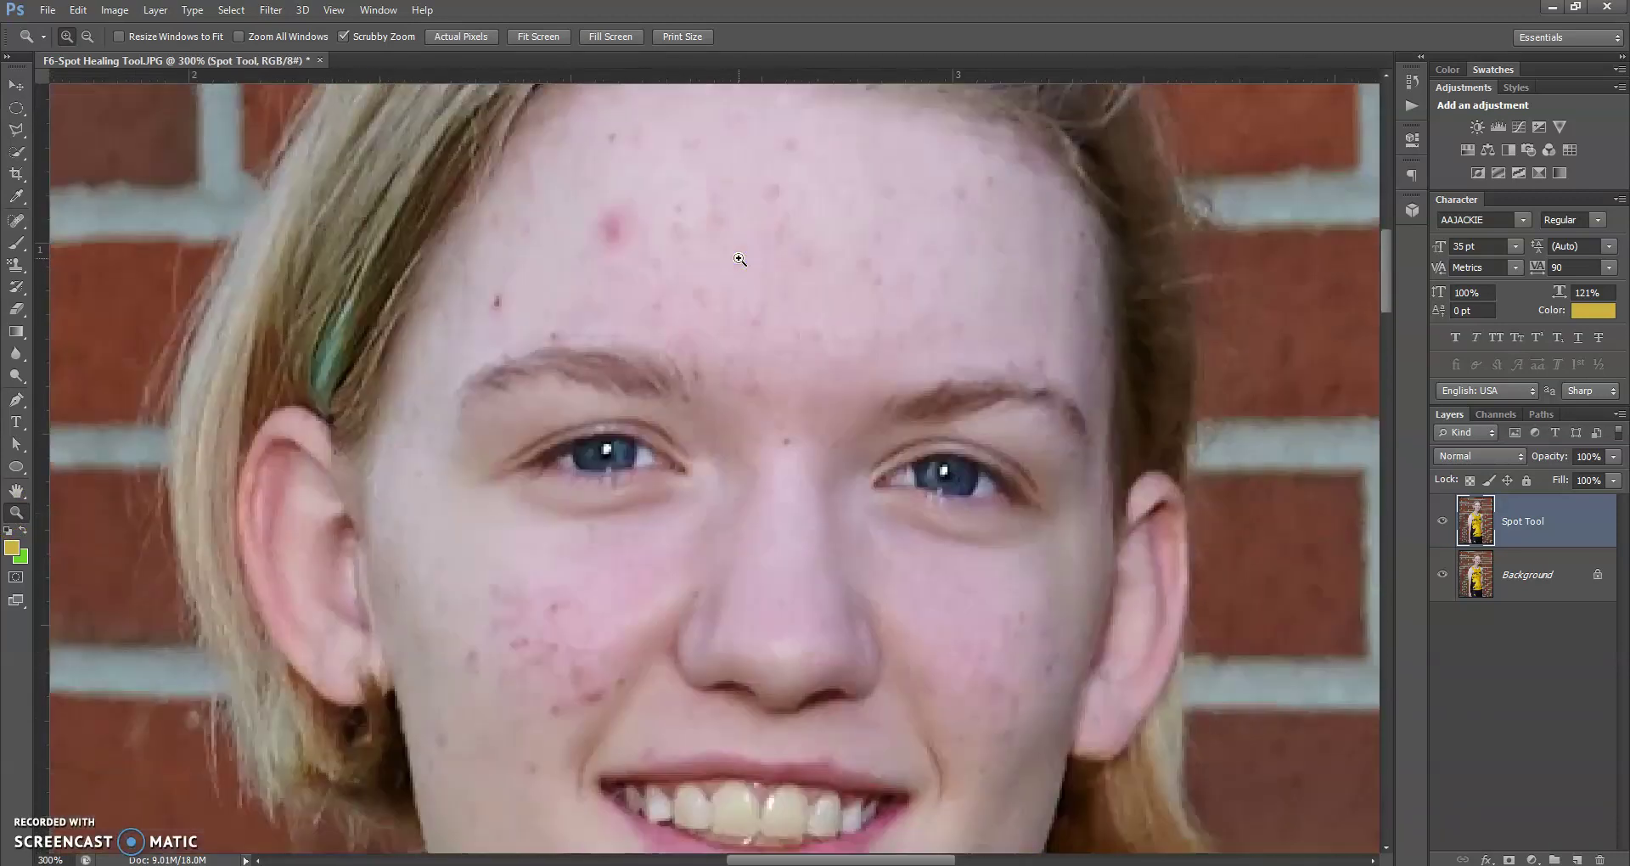
scroll(739, 259, "up", 2)
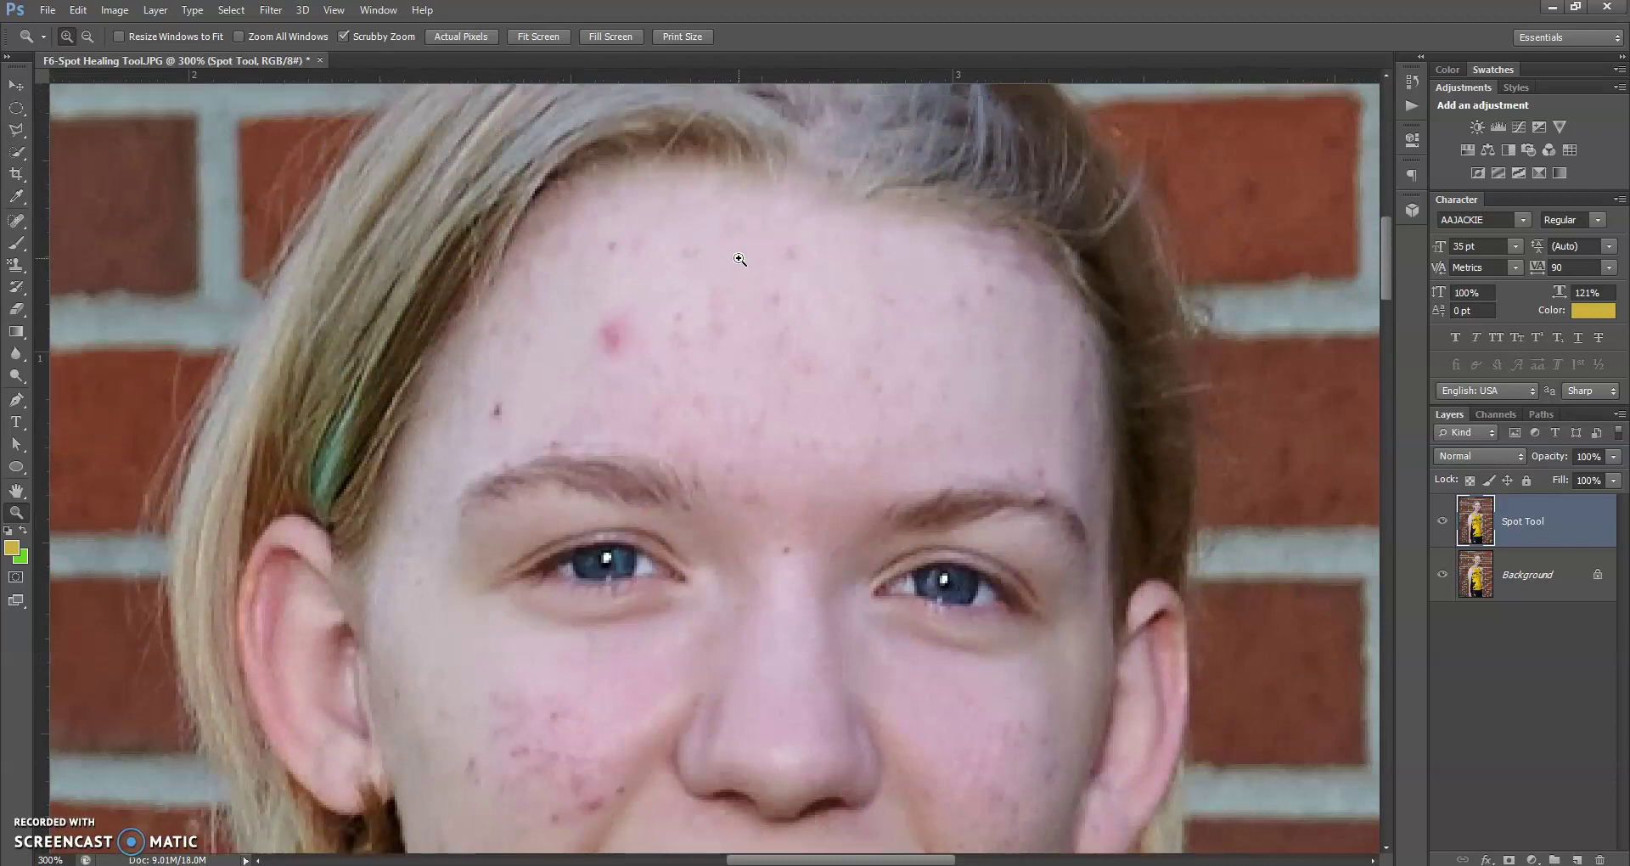
left_click(732, 357)
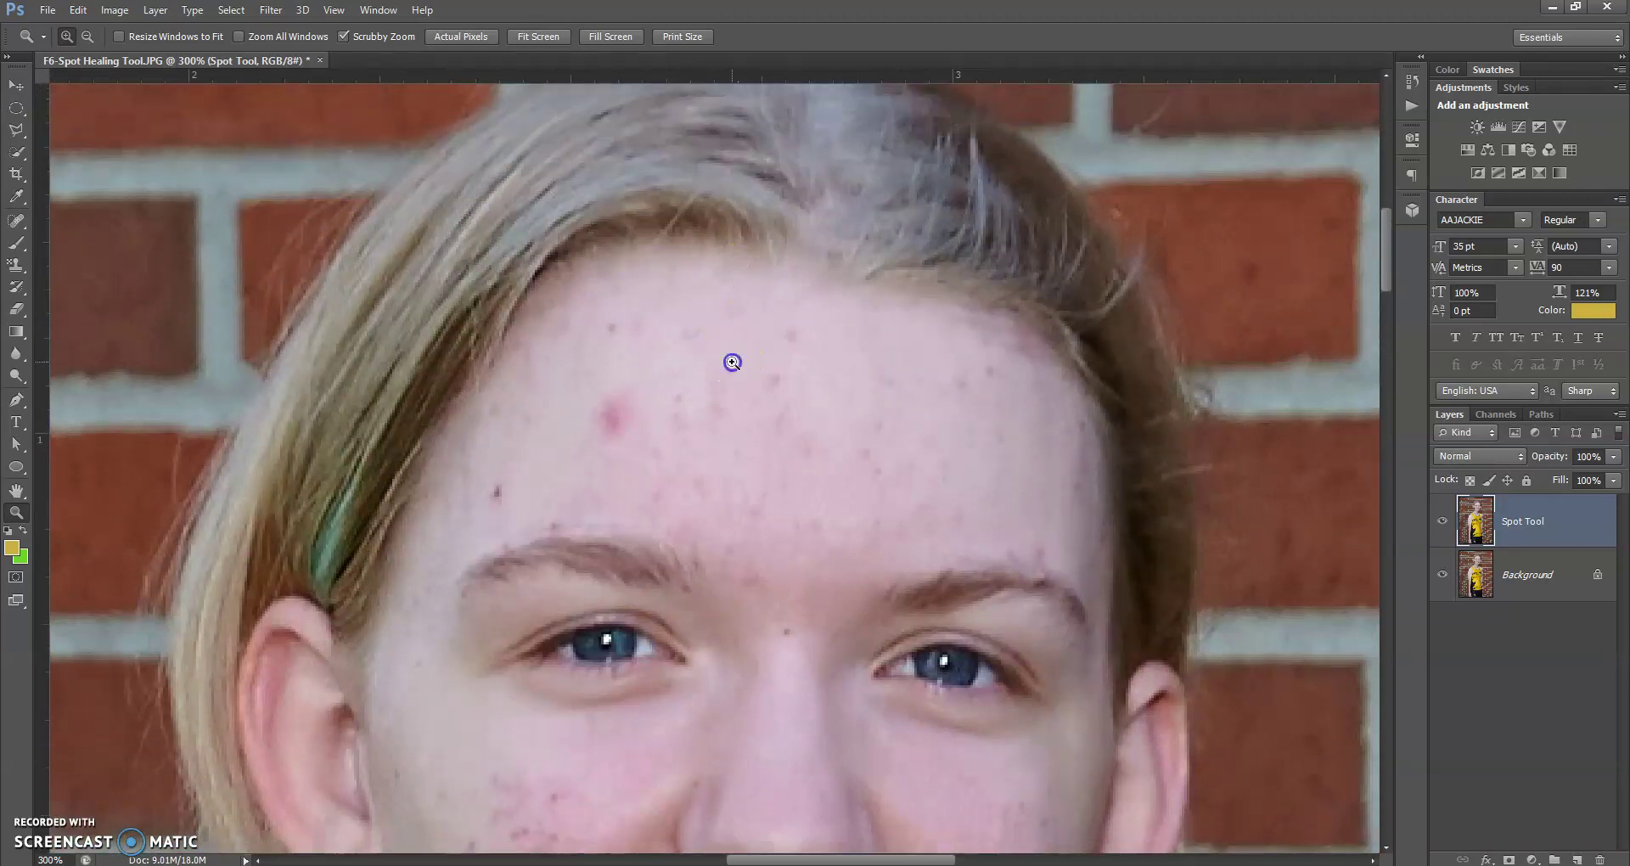
scroll(732, 362, "down", 1)
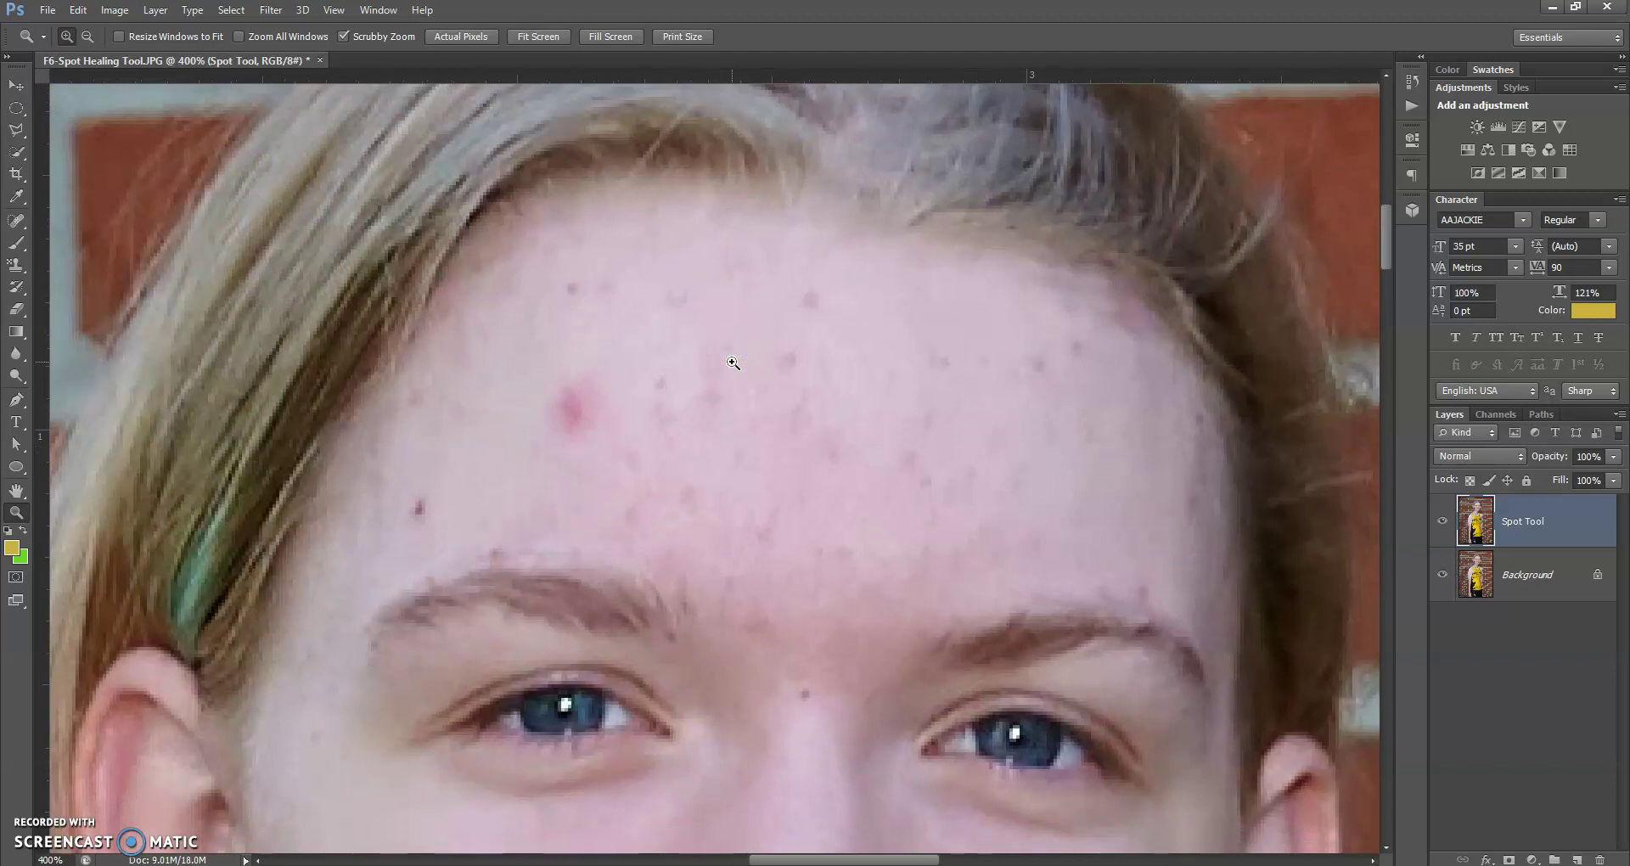
scroll(733, 363, "down", 1)
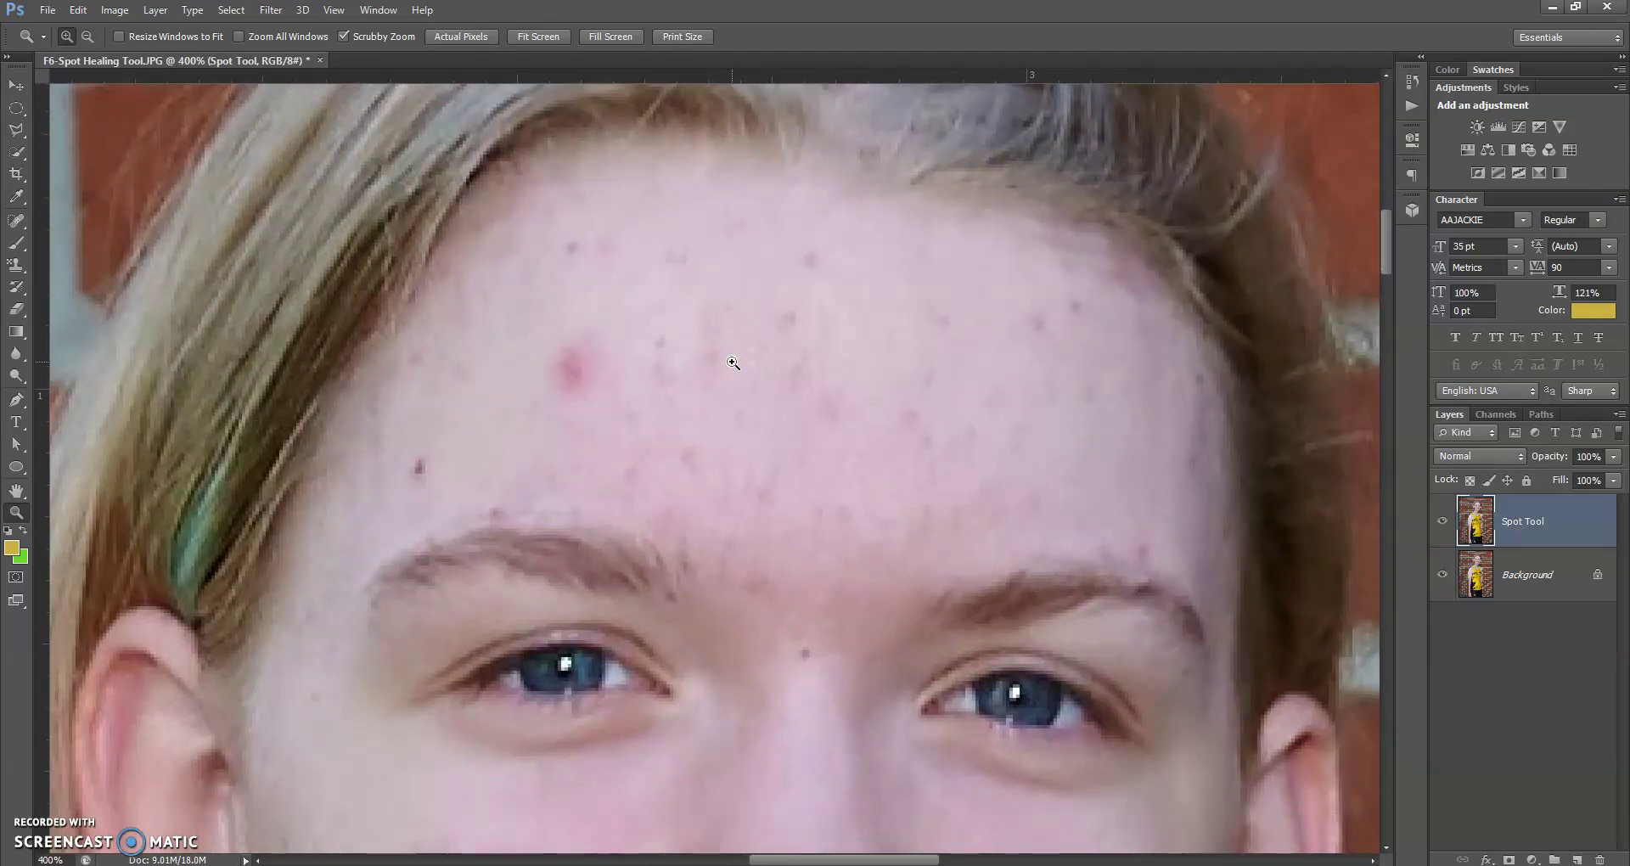
scroll(733, 362, "down", 1)
scroll(733, 363, "up", 1)
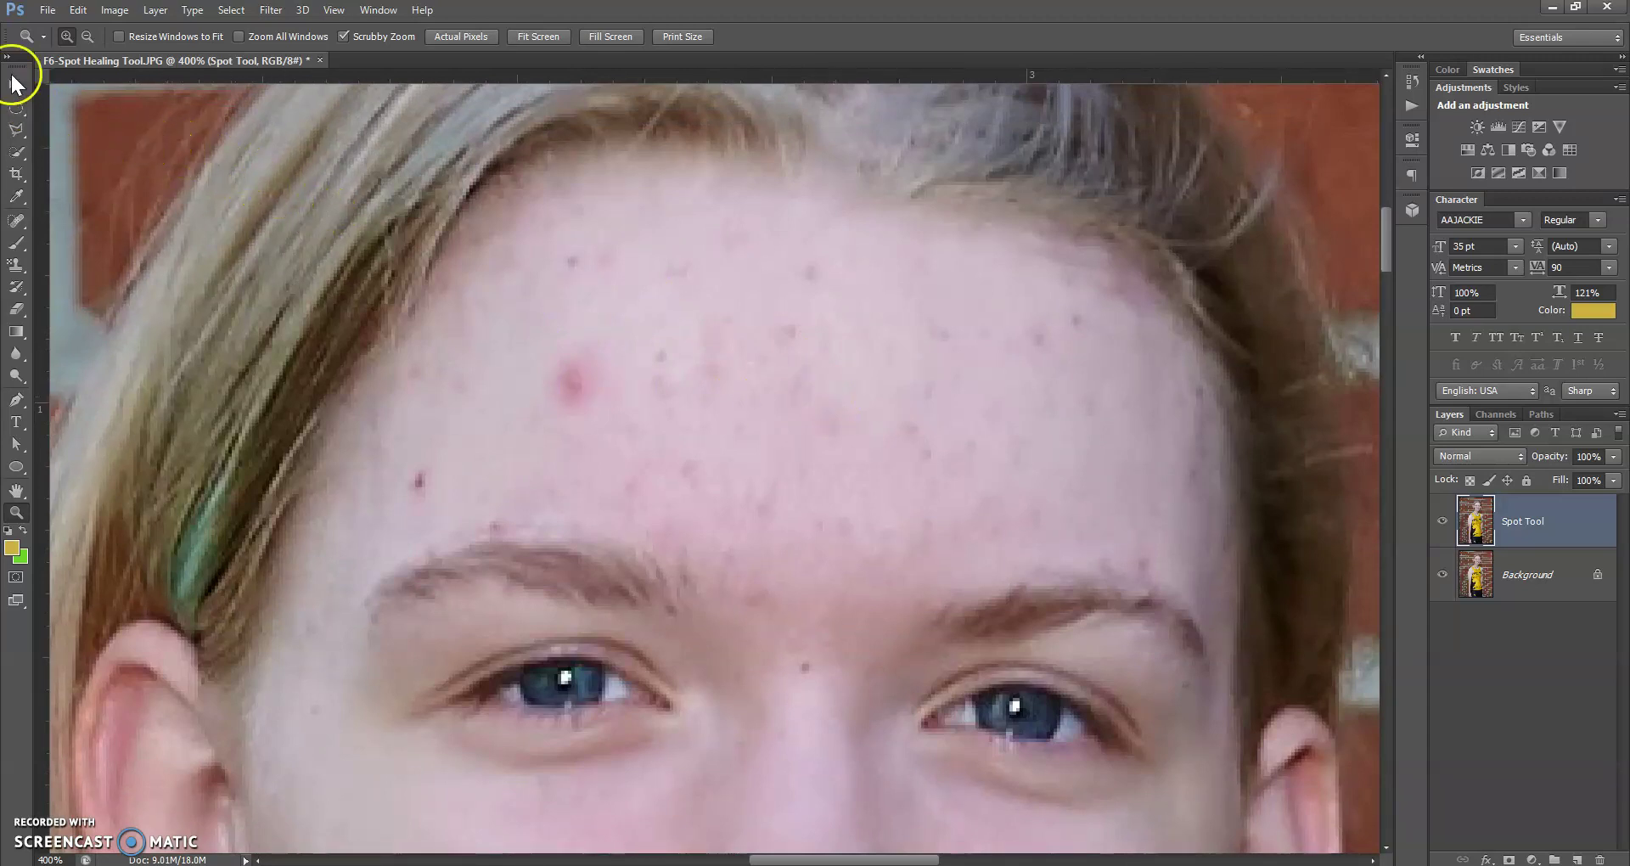
Step: Switch to the Spot Healing Brush in Content-Aware mode
left_click(18, 217)
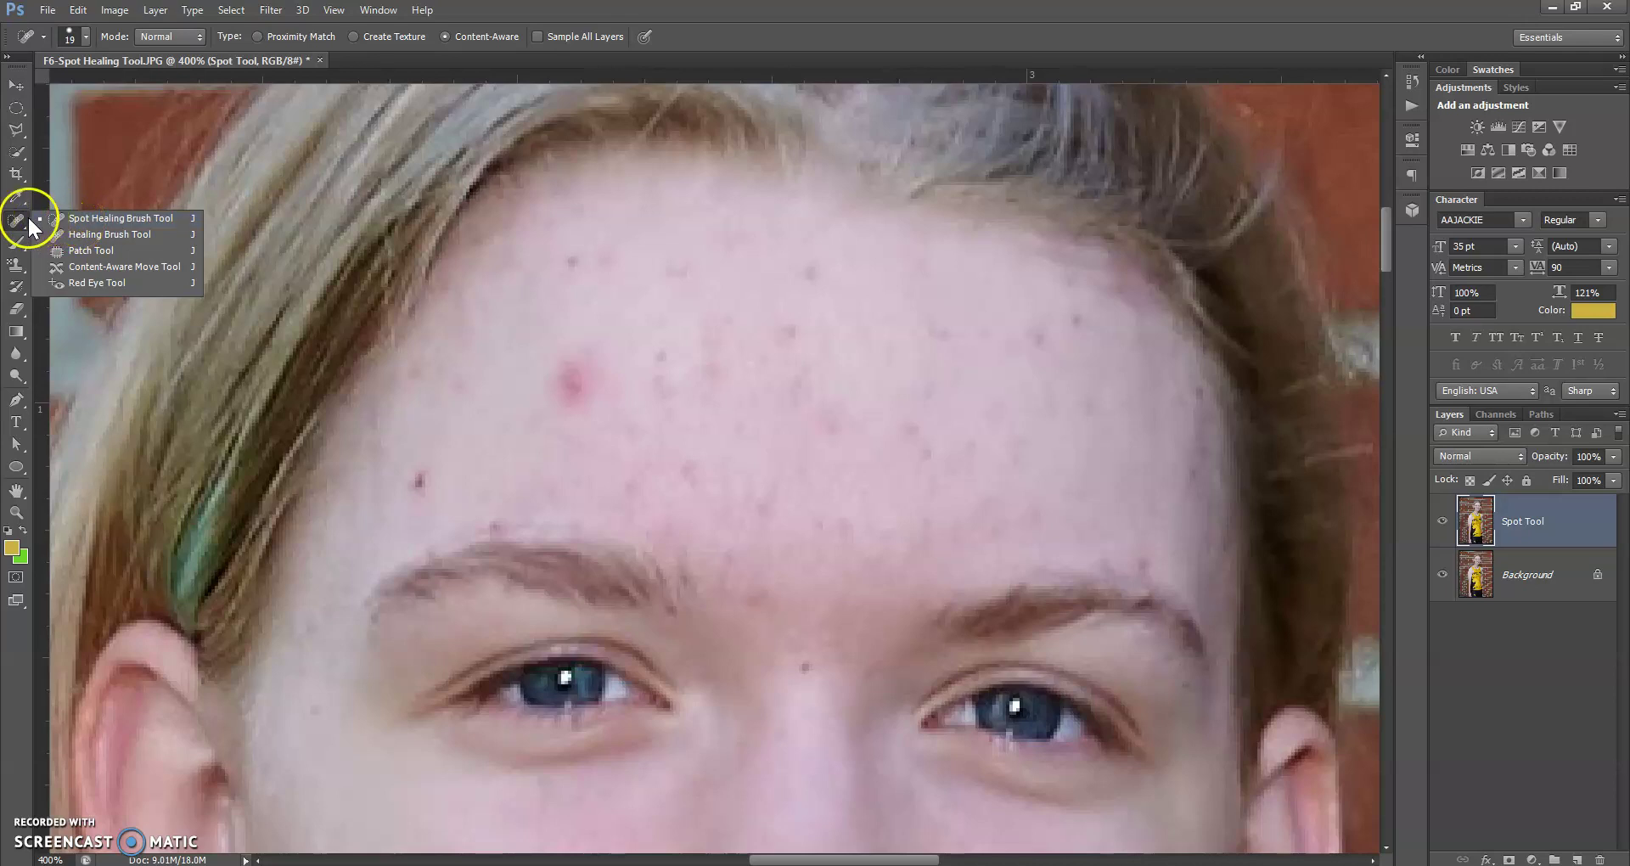
left_click(104, 219)
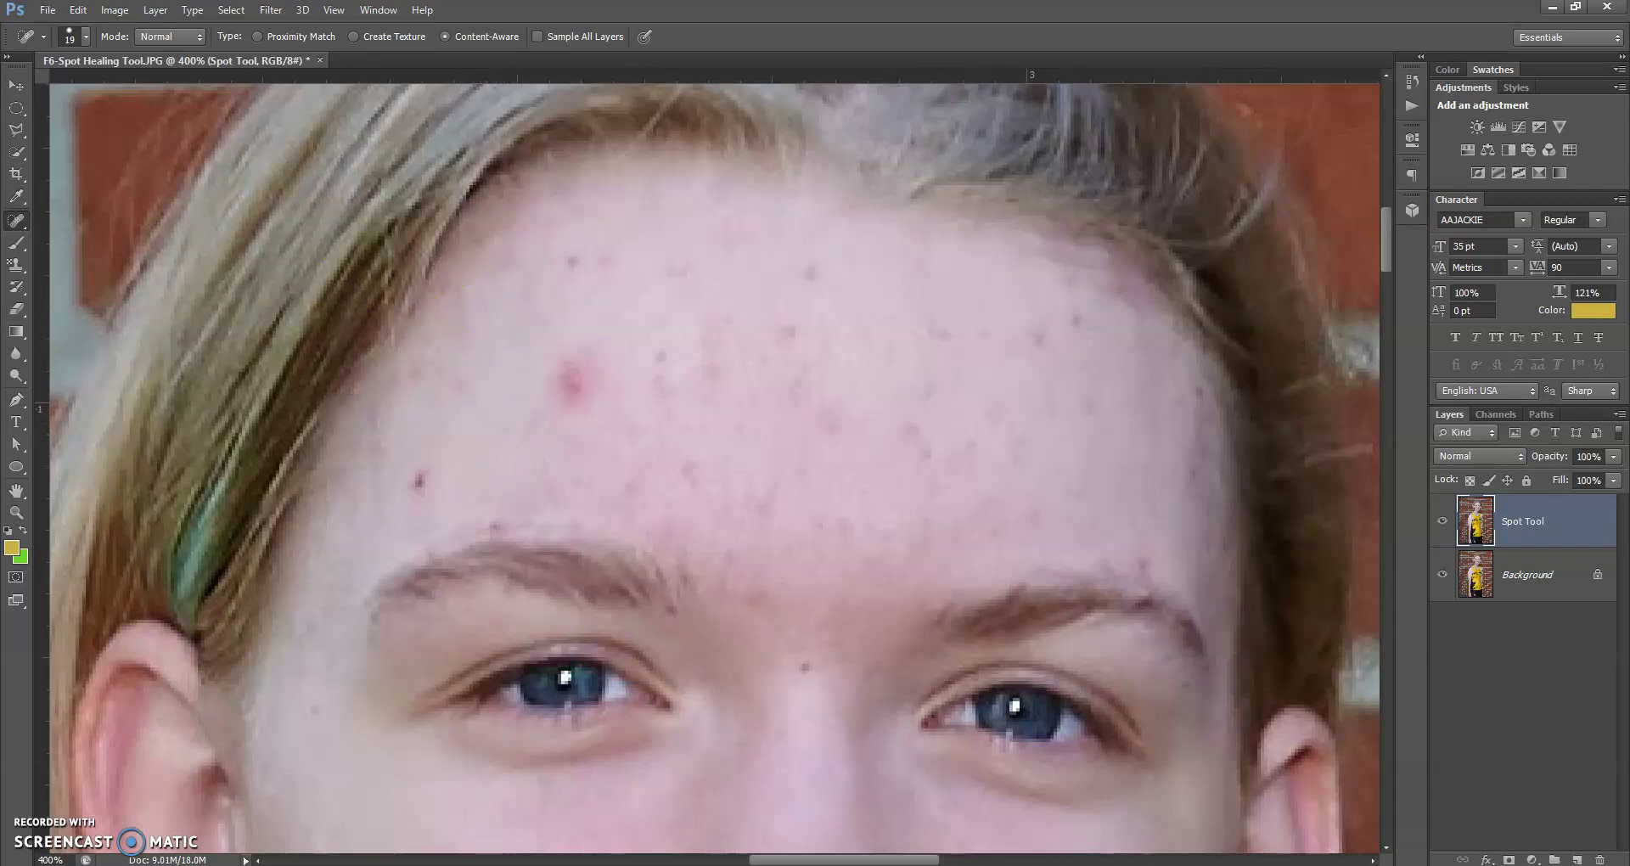
left_click(84, 38)
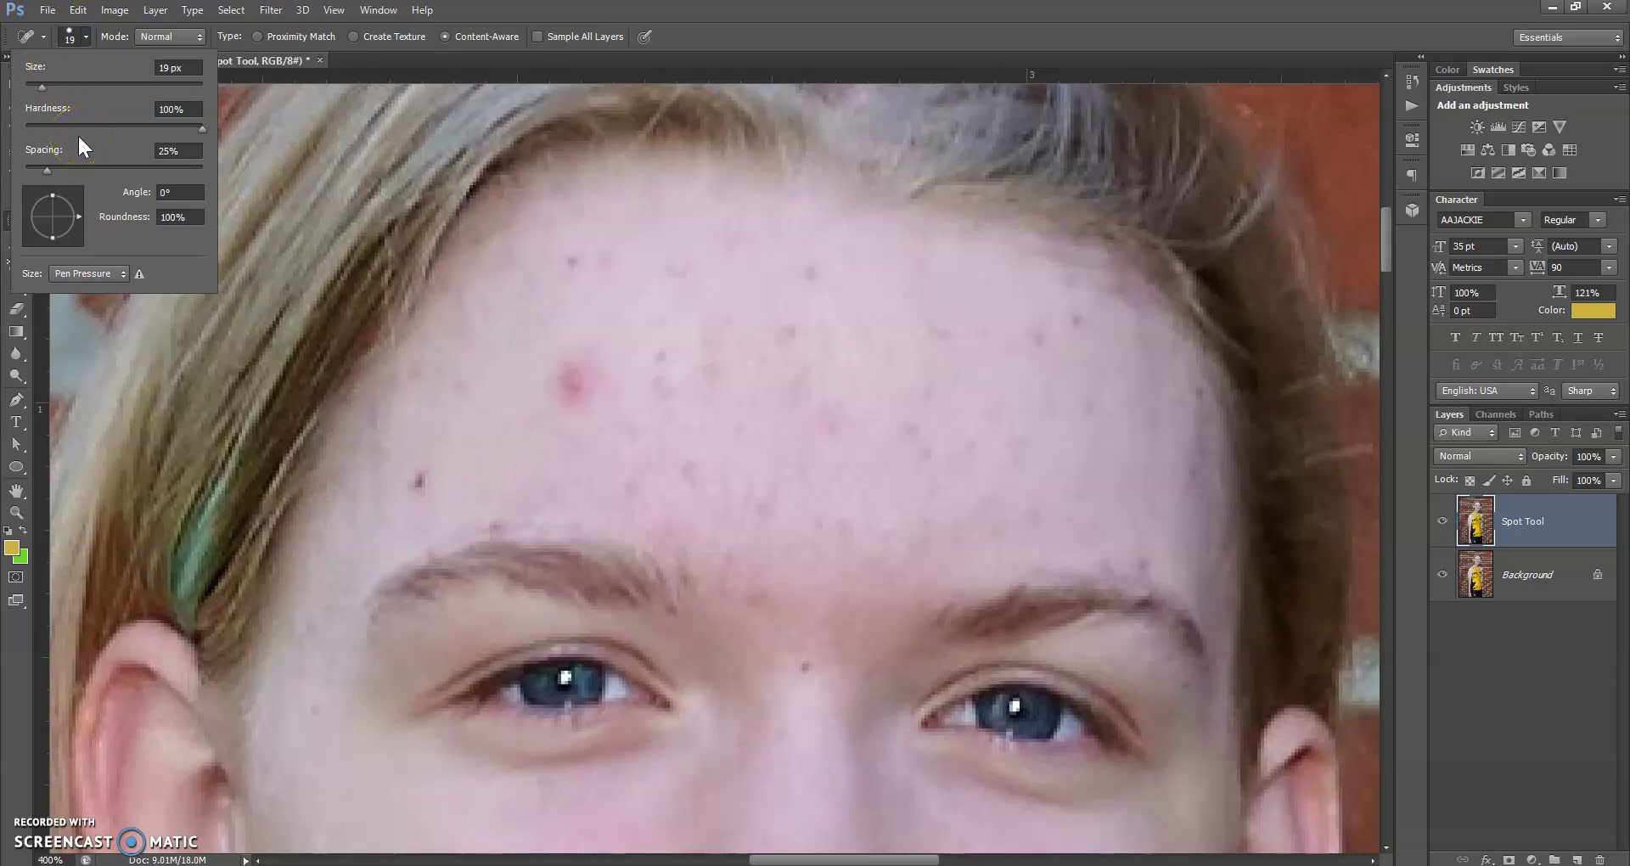
left_click(370, 60)
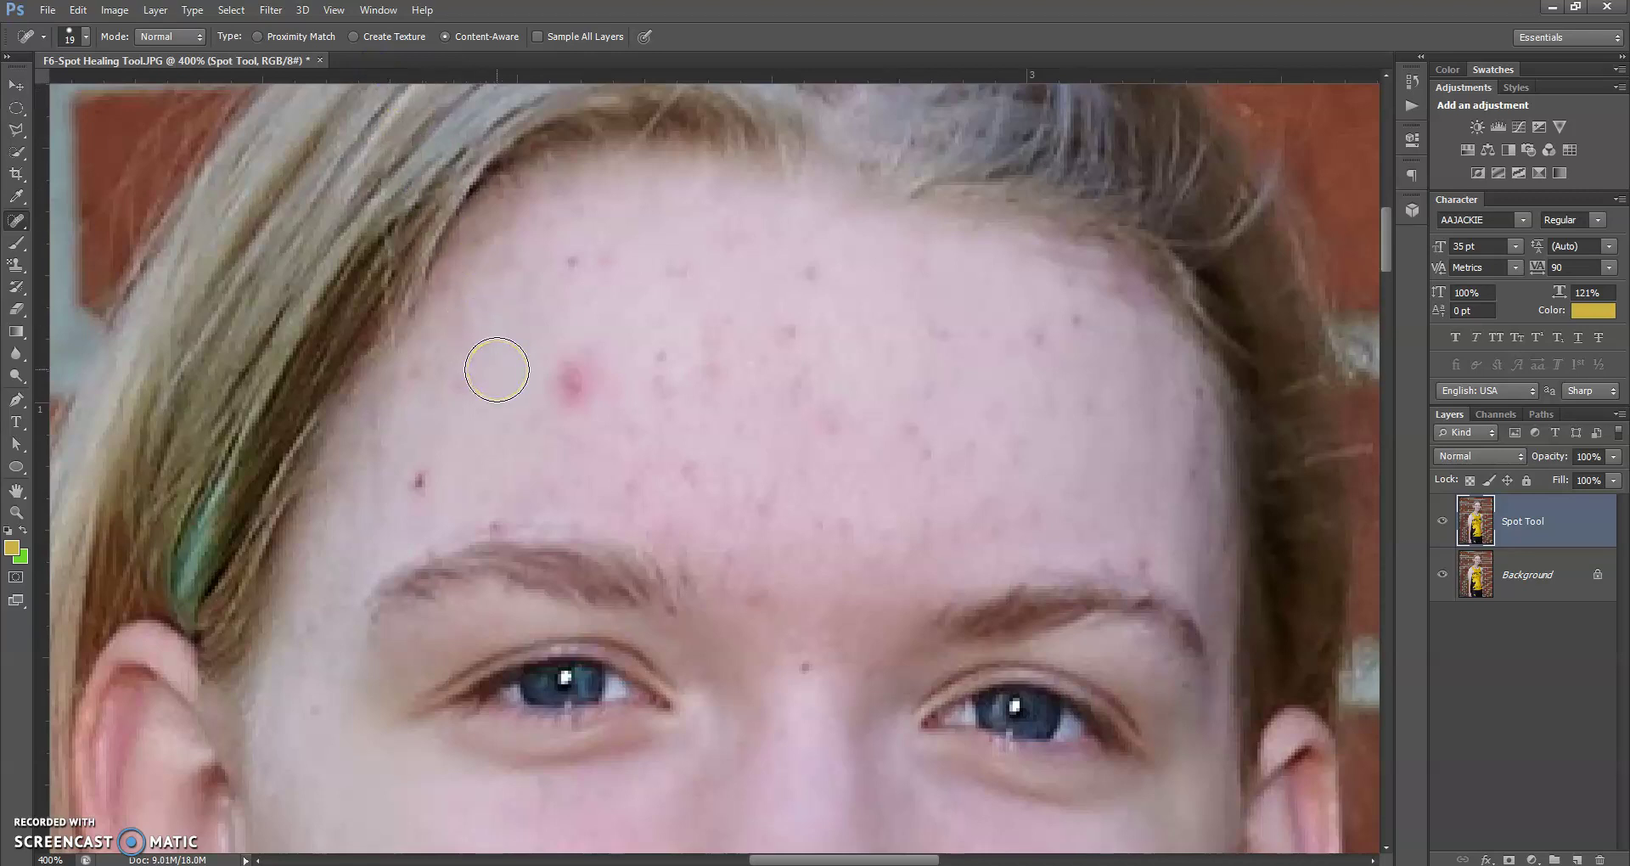
Step: Set the healing brush size to about 20 px
key("bracketleft")
key("bracketright")
key("bracketright")
key("bracketright")
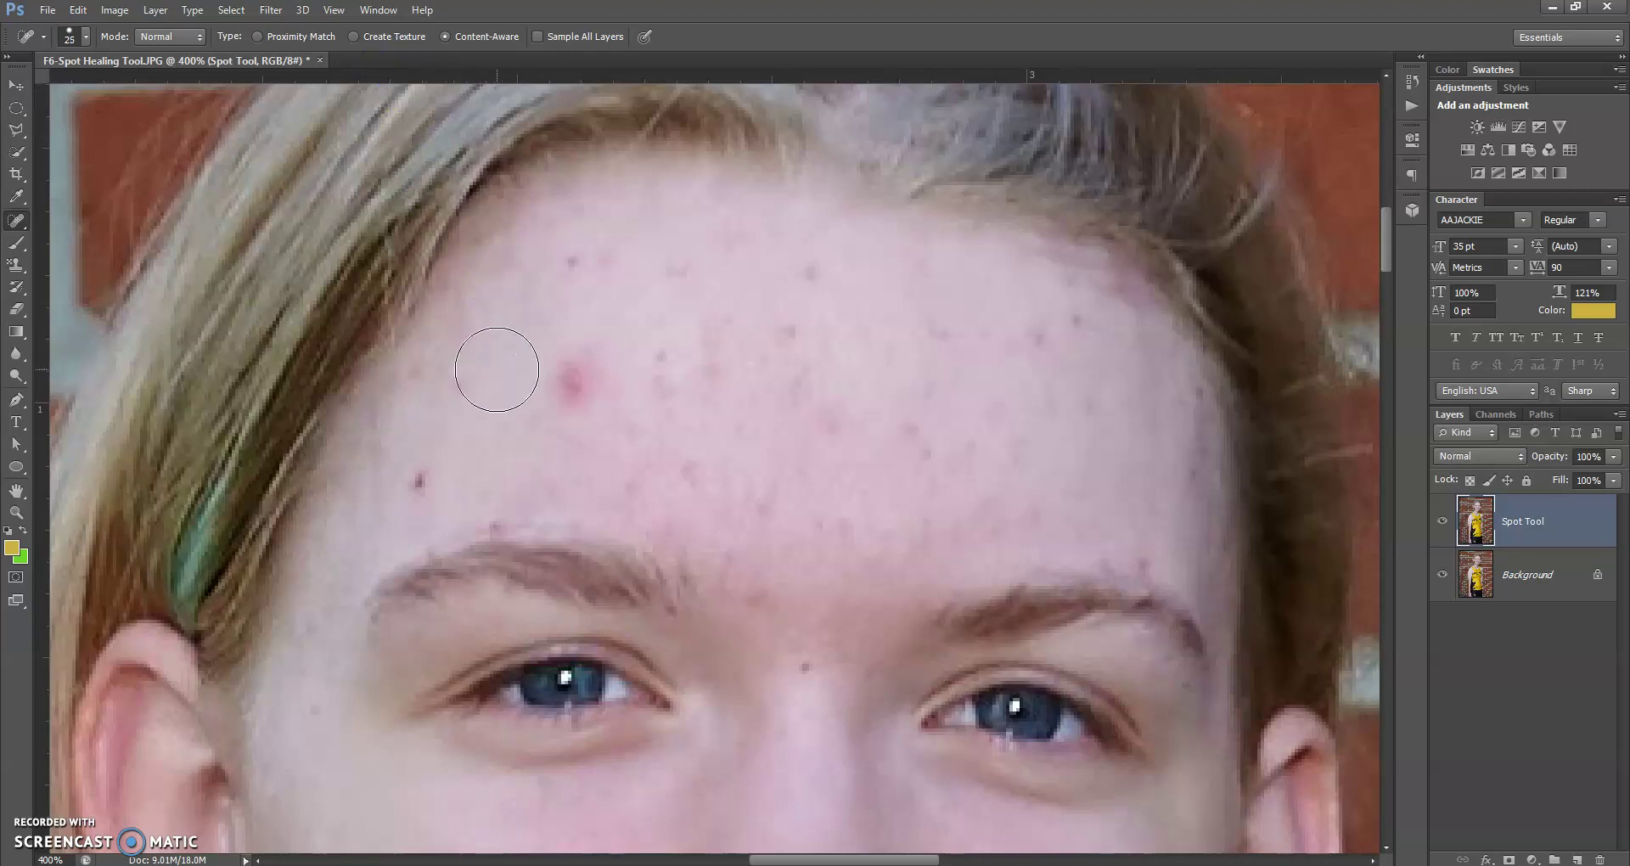
key("bracketleft")
key("bracketleft")
key("bracketright")
Step: Heal the large red forehead blemish and two nearby small spots
left_click_drag(561, 365, 576, 379)
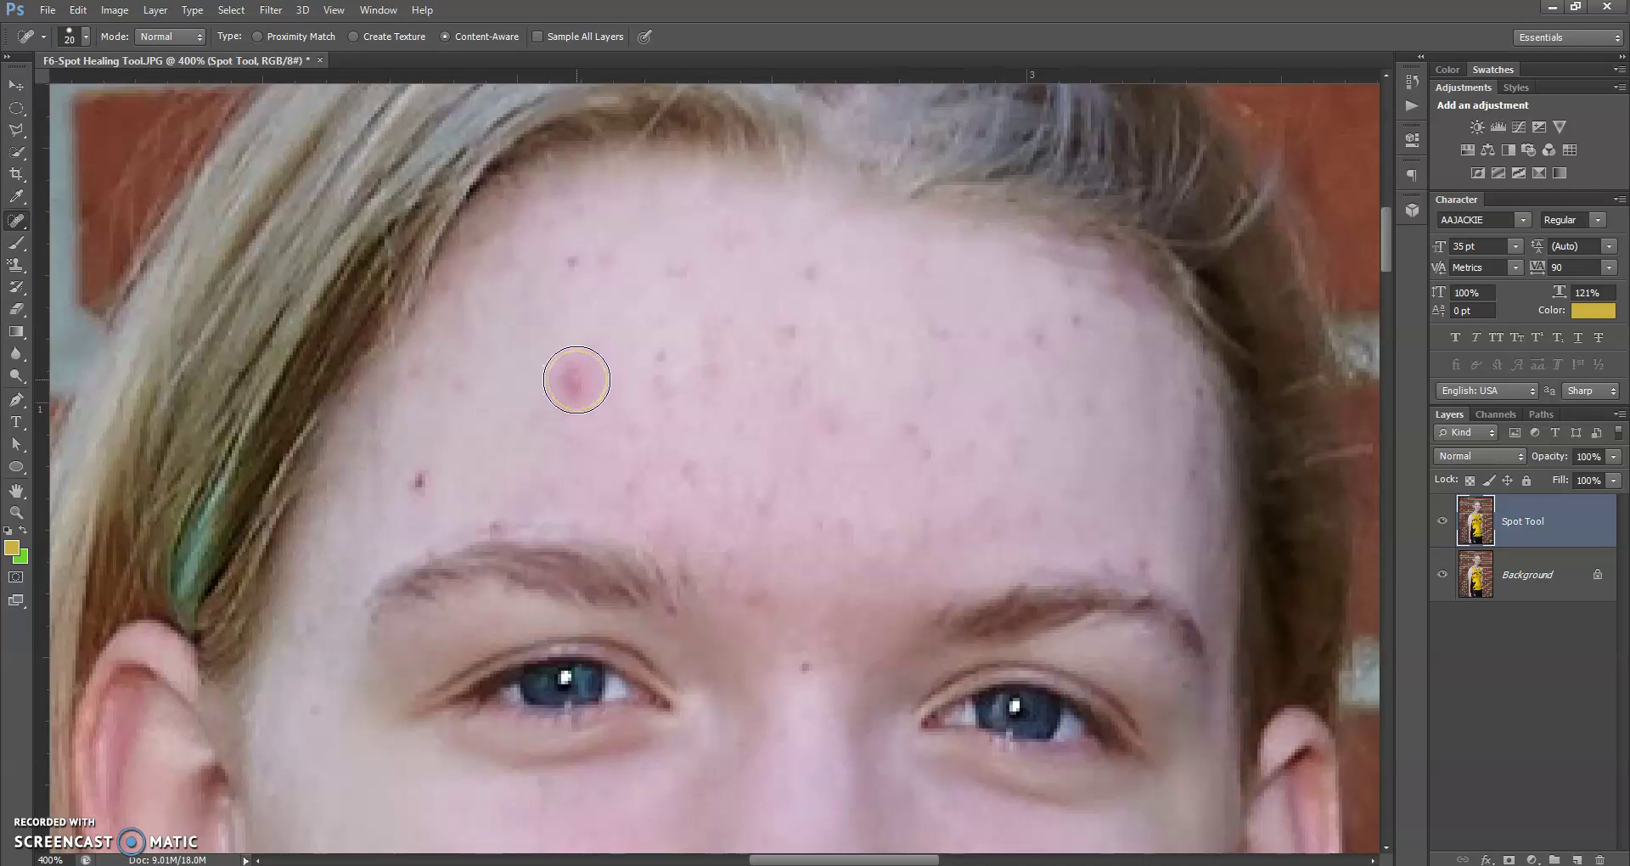
mouse_move(576, 380)
left_mouse_down()
mouse_move(594, 375)
mouse_move(575, 393)
mouse_move(564, 367)
mouse_move(591, 395)
mouse_move(577, 382)
left_mouse_up()
left_click(576, 383)
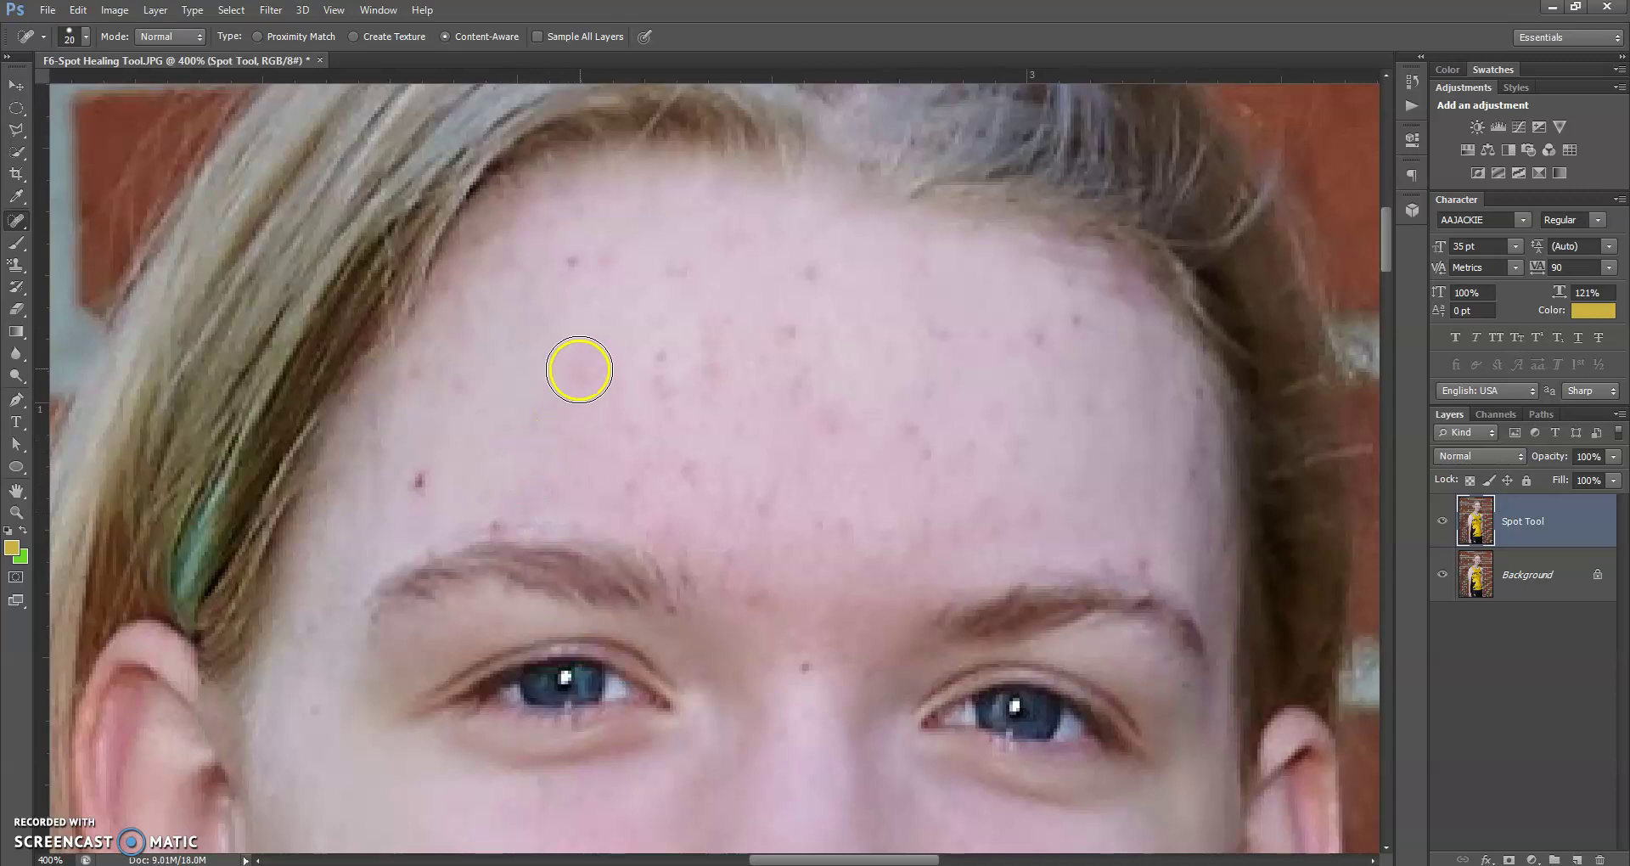
left_click(581, 365)
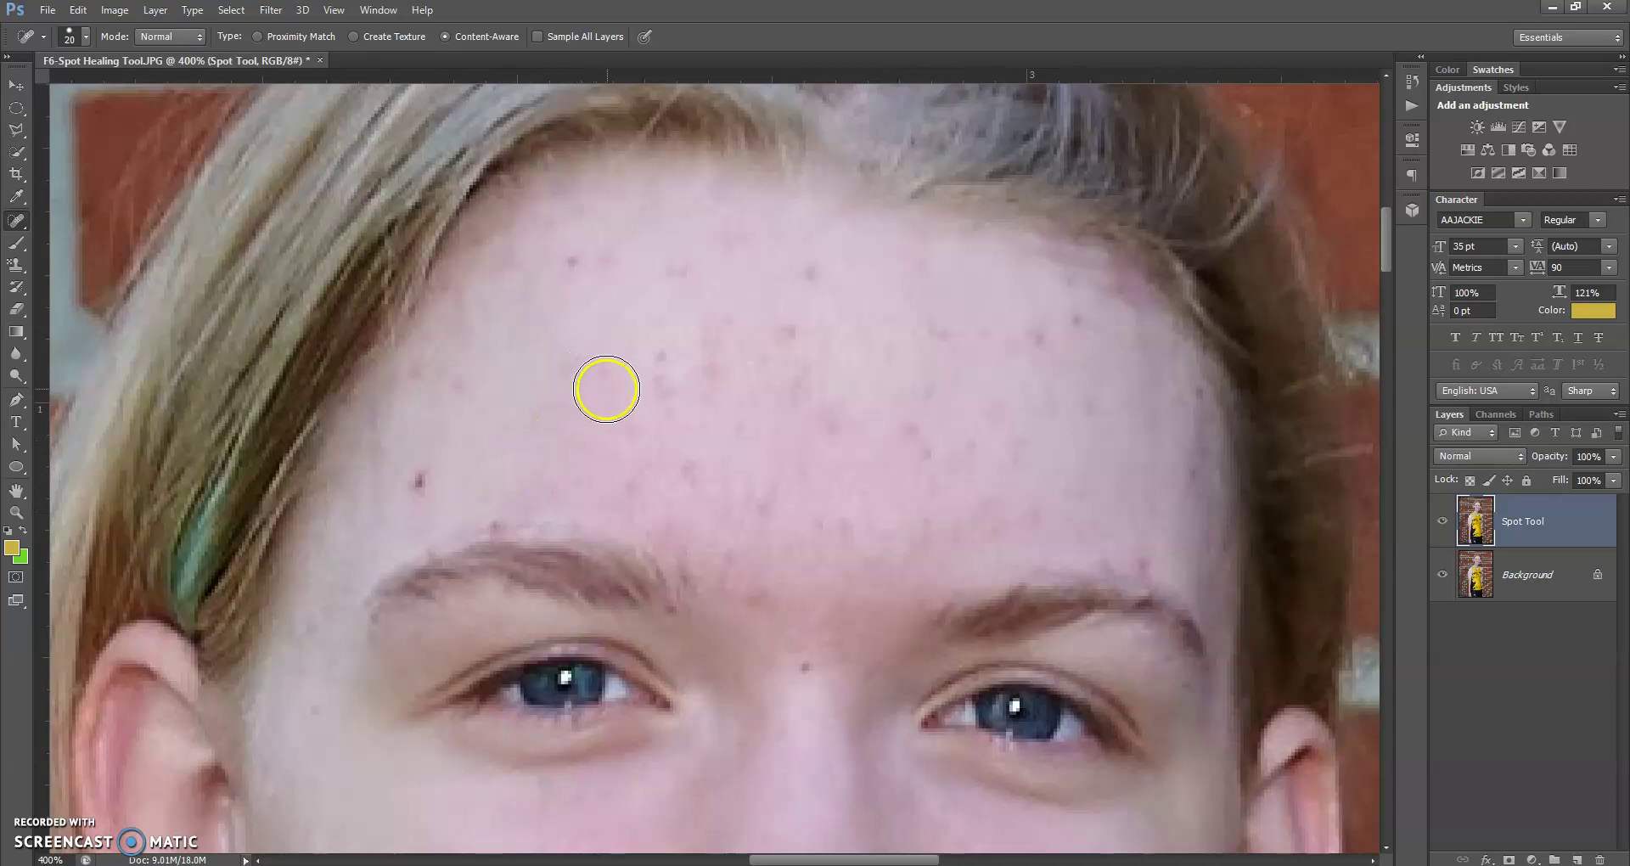
left_click(605, 391)
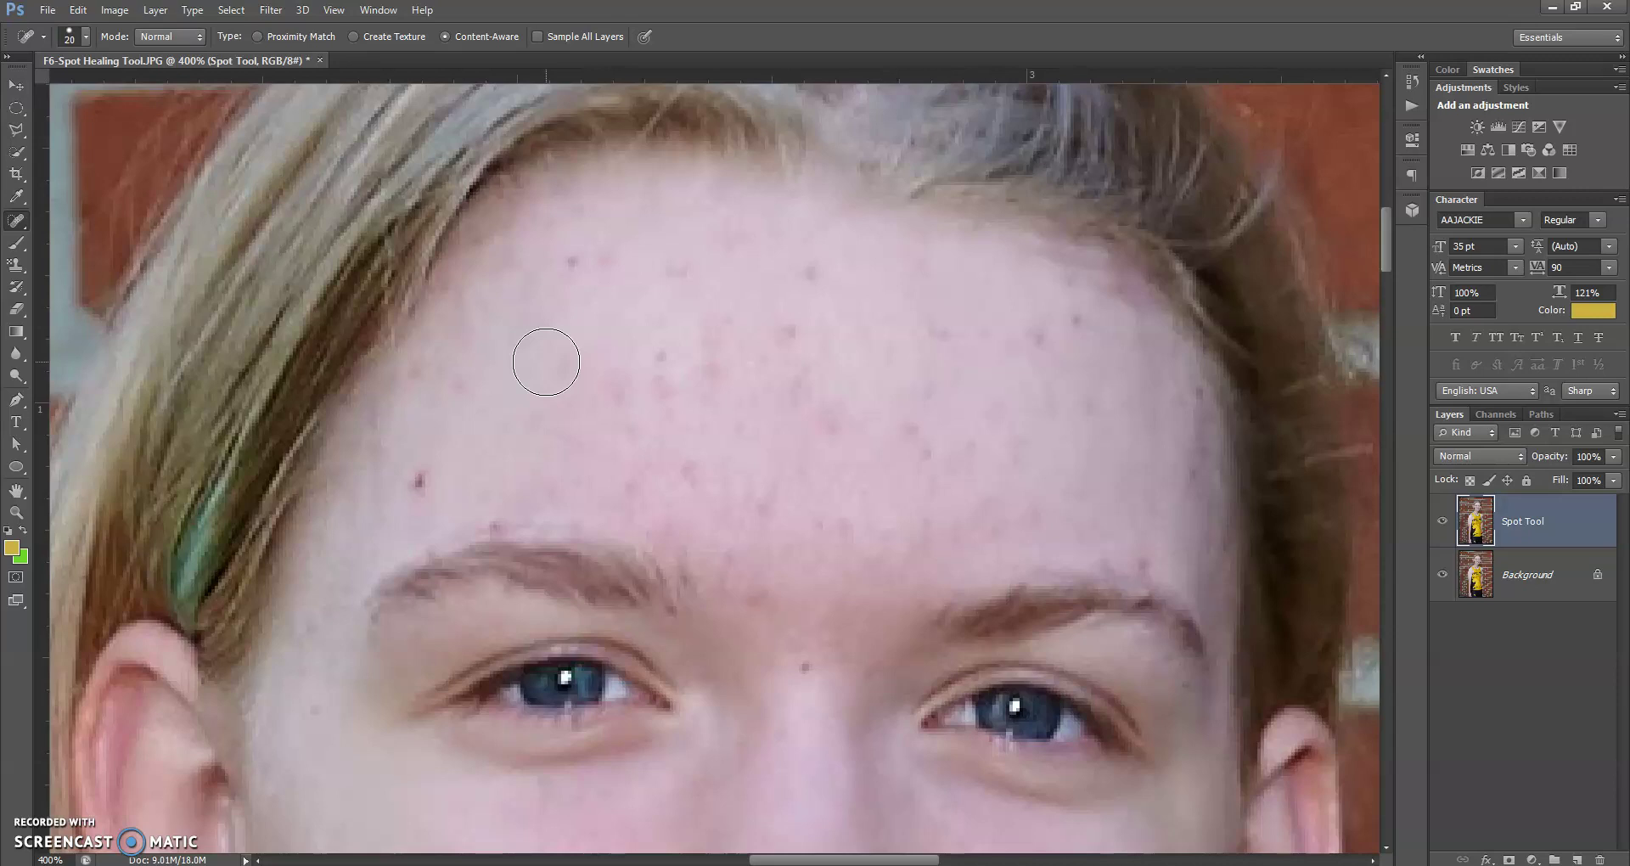
Step: Heal the small blemishes across the left, upper and mid forehead
left_click(480, 430)
left_click(662, 444)
left_click(648, 455)
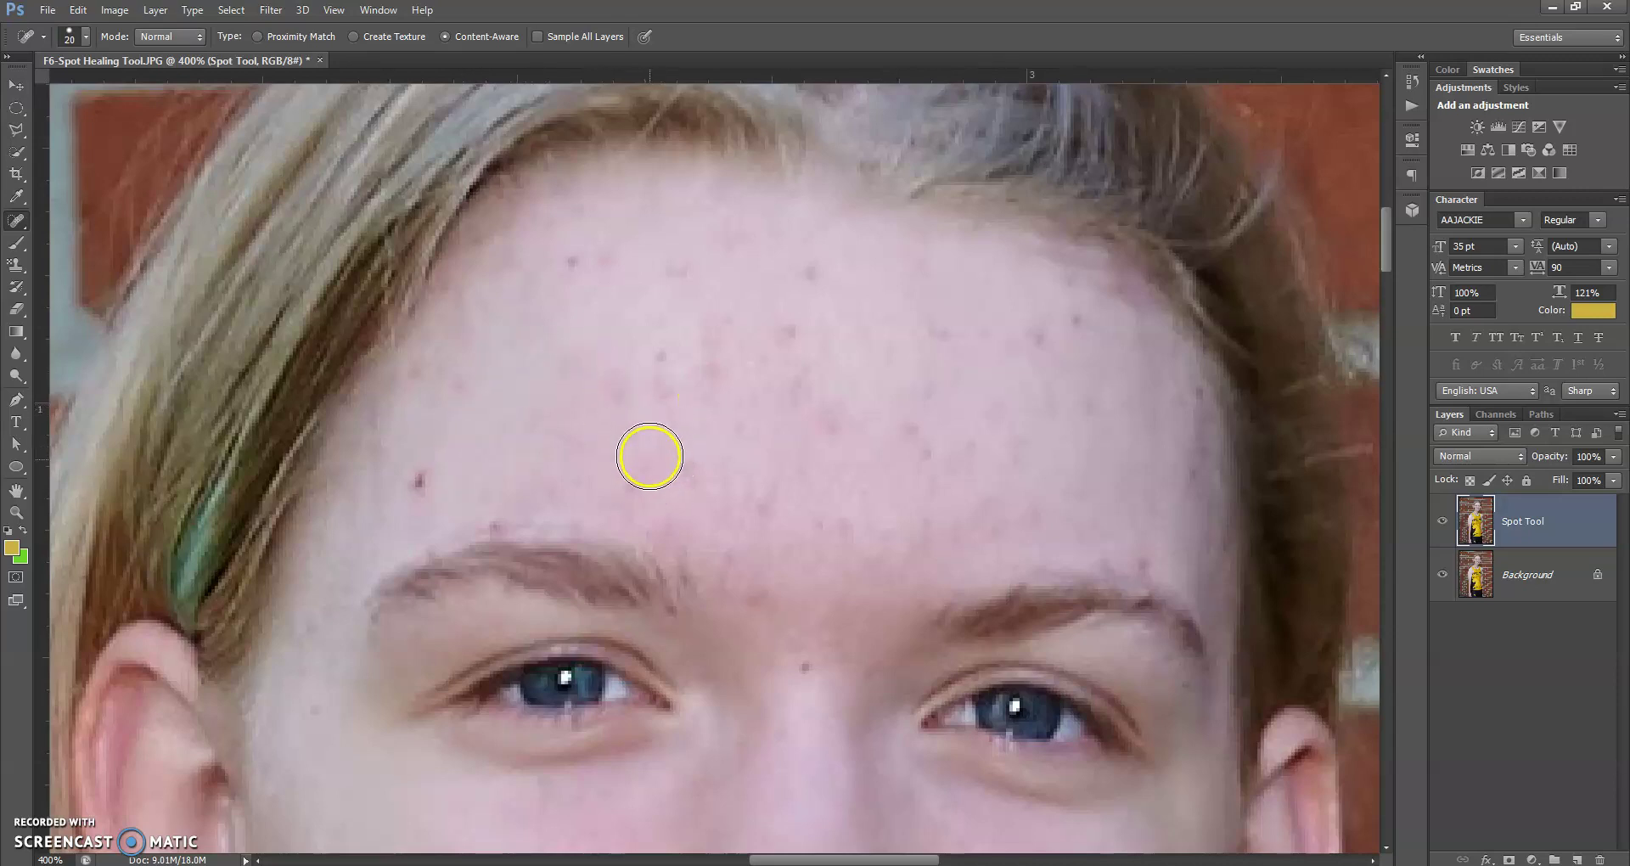
left_click(642, 466)
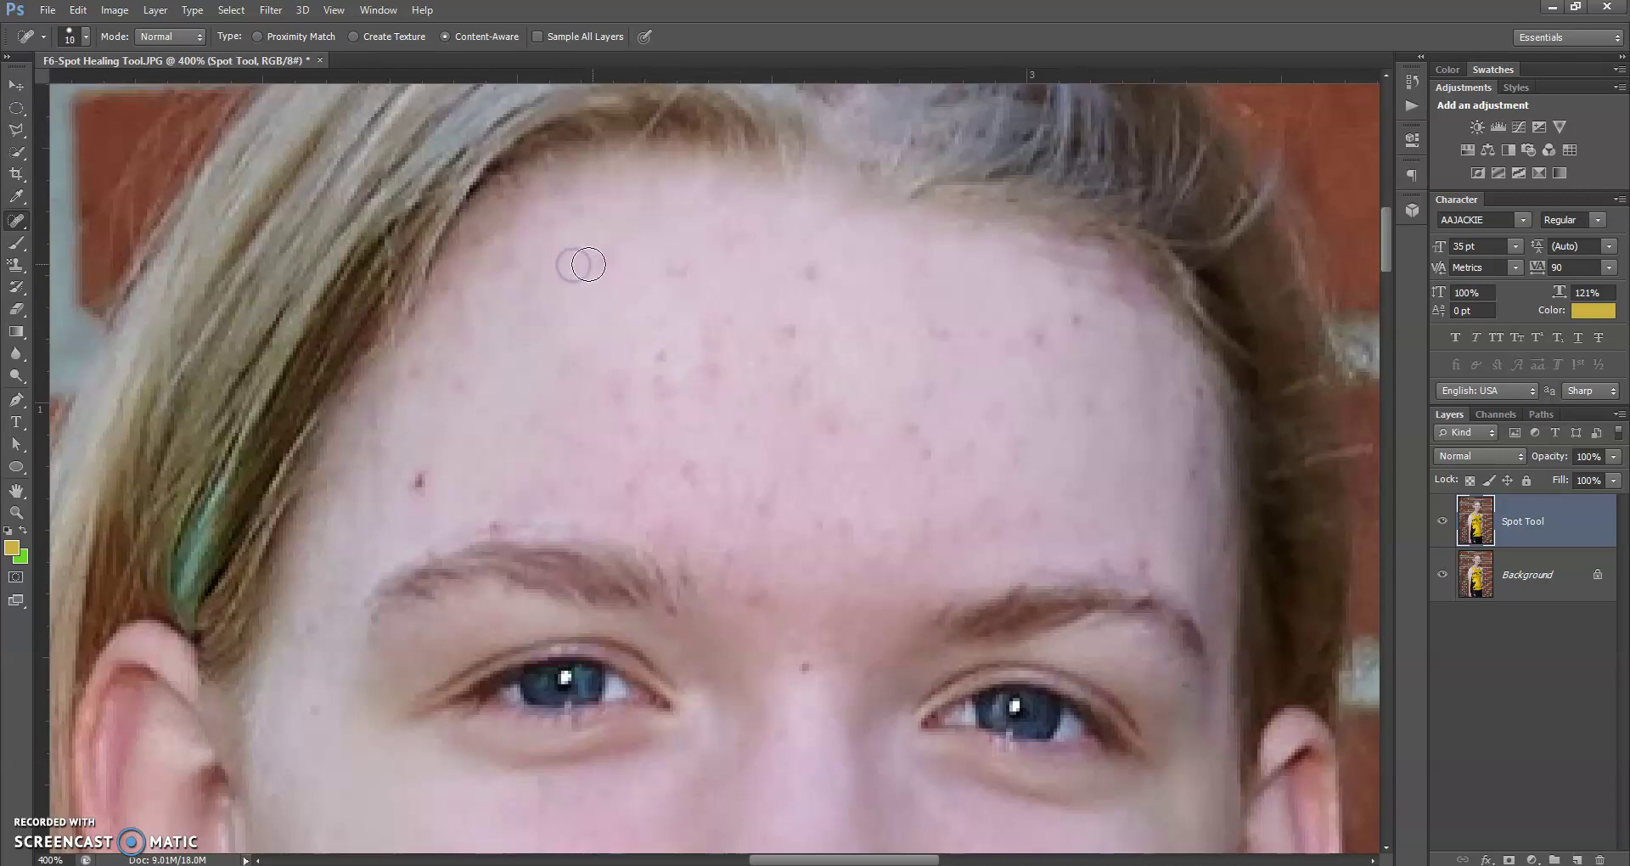
left_click(604, 265)
left_click(672, 273)
left_click(674, 281)
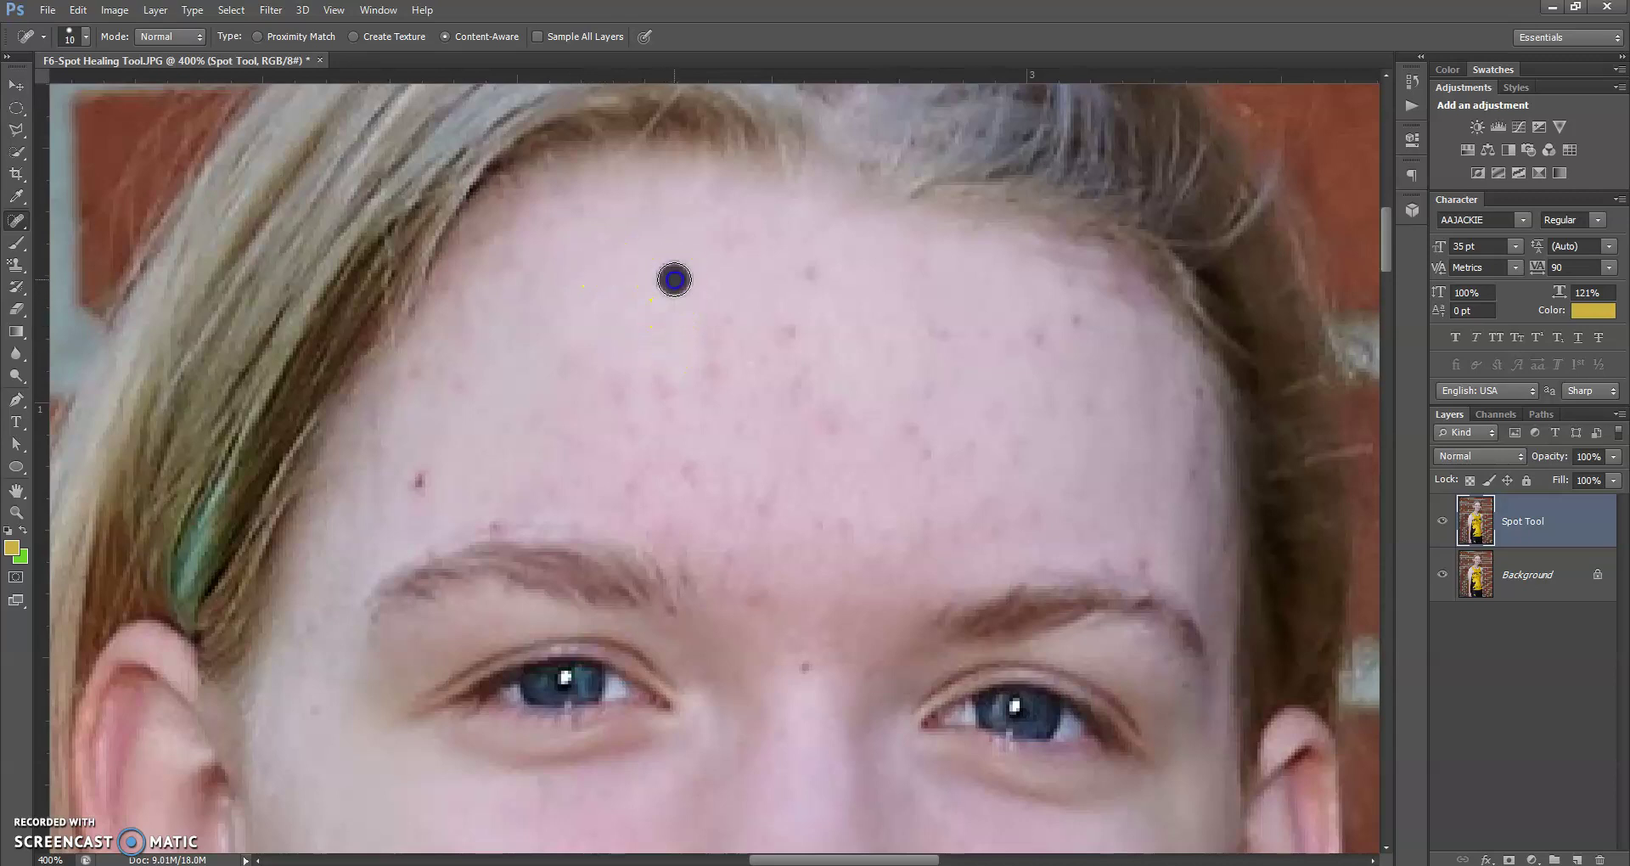
left_click(731, 324)
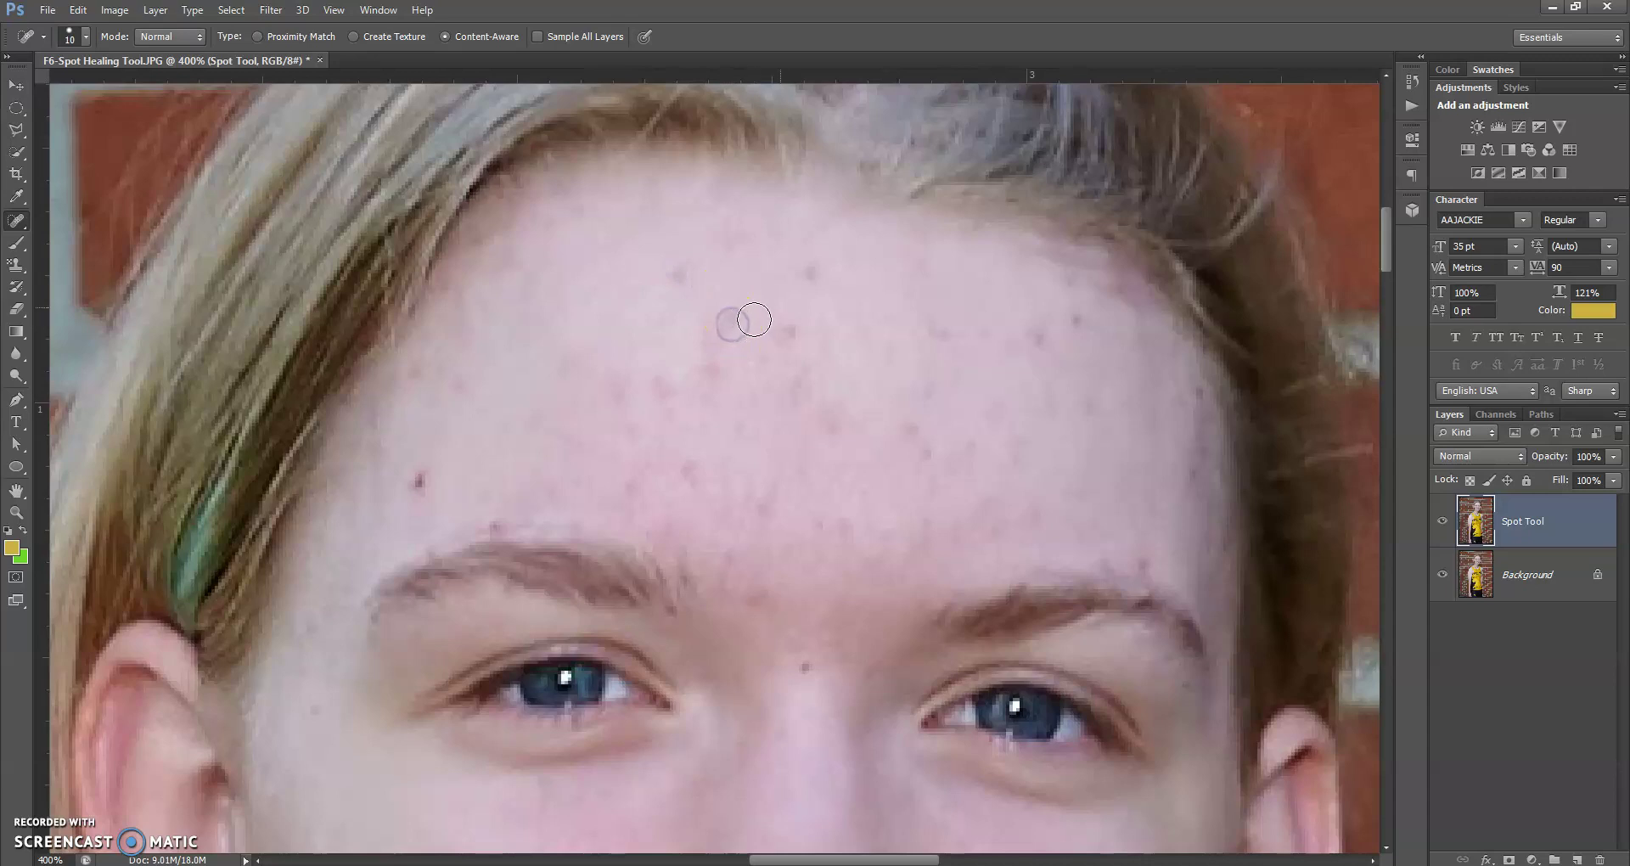
left_click(810, 276)
left_click(732, 323)
Step: At 25 px, heal spots across the mid and right forehead, temple and hairline
key("bracketright")
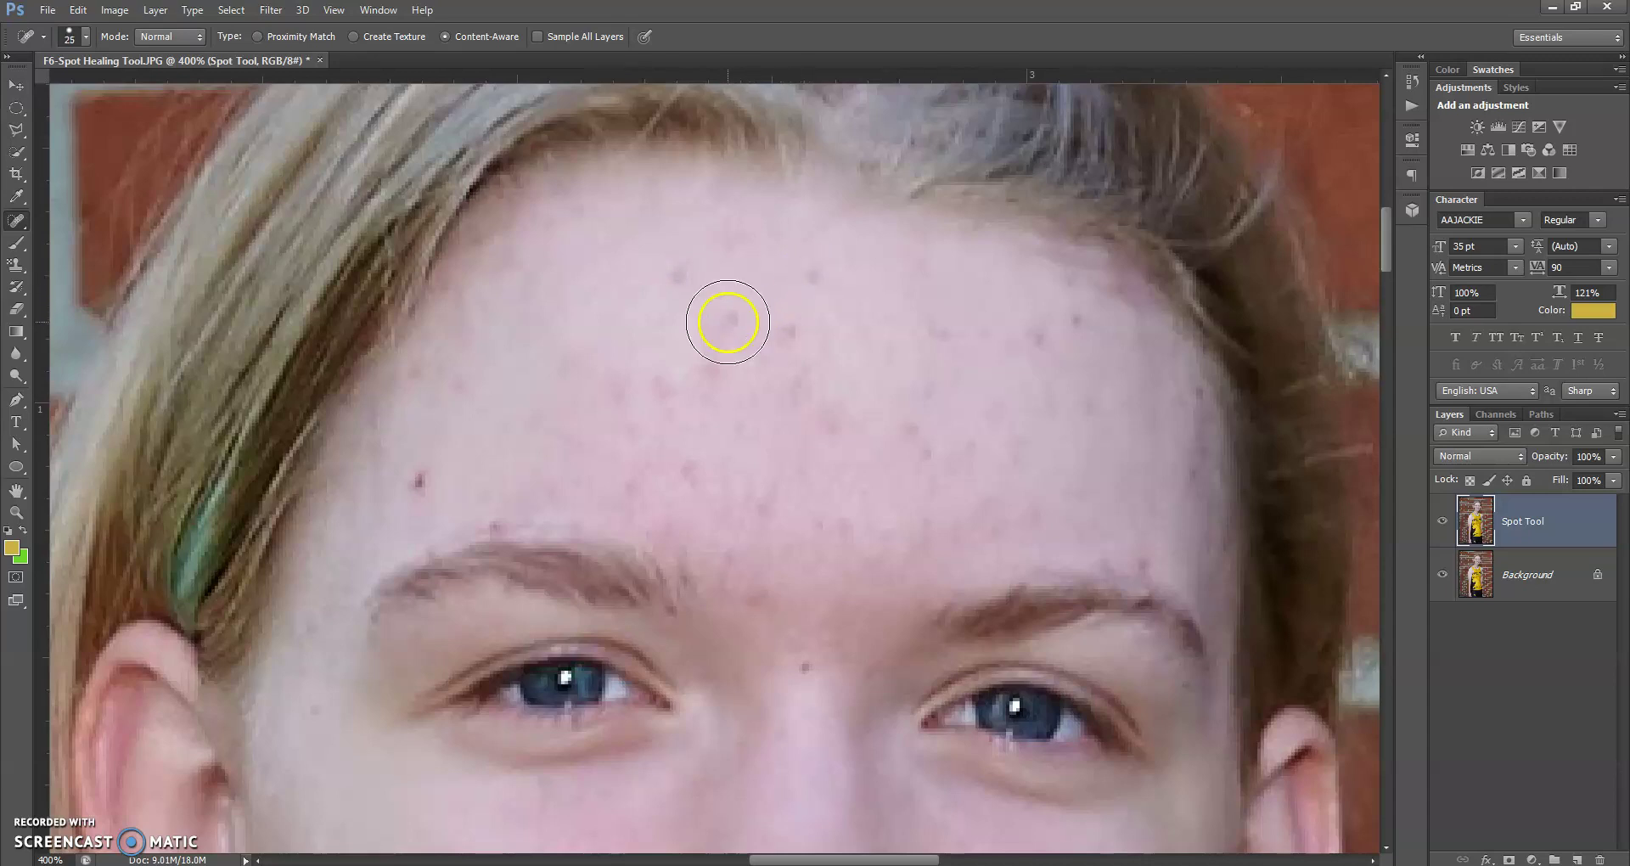
left_click(719, 331)
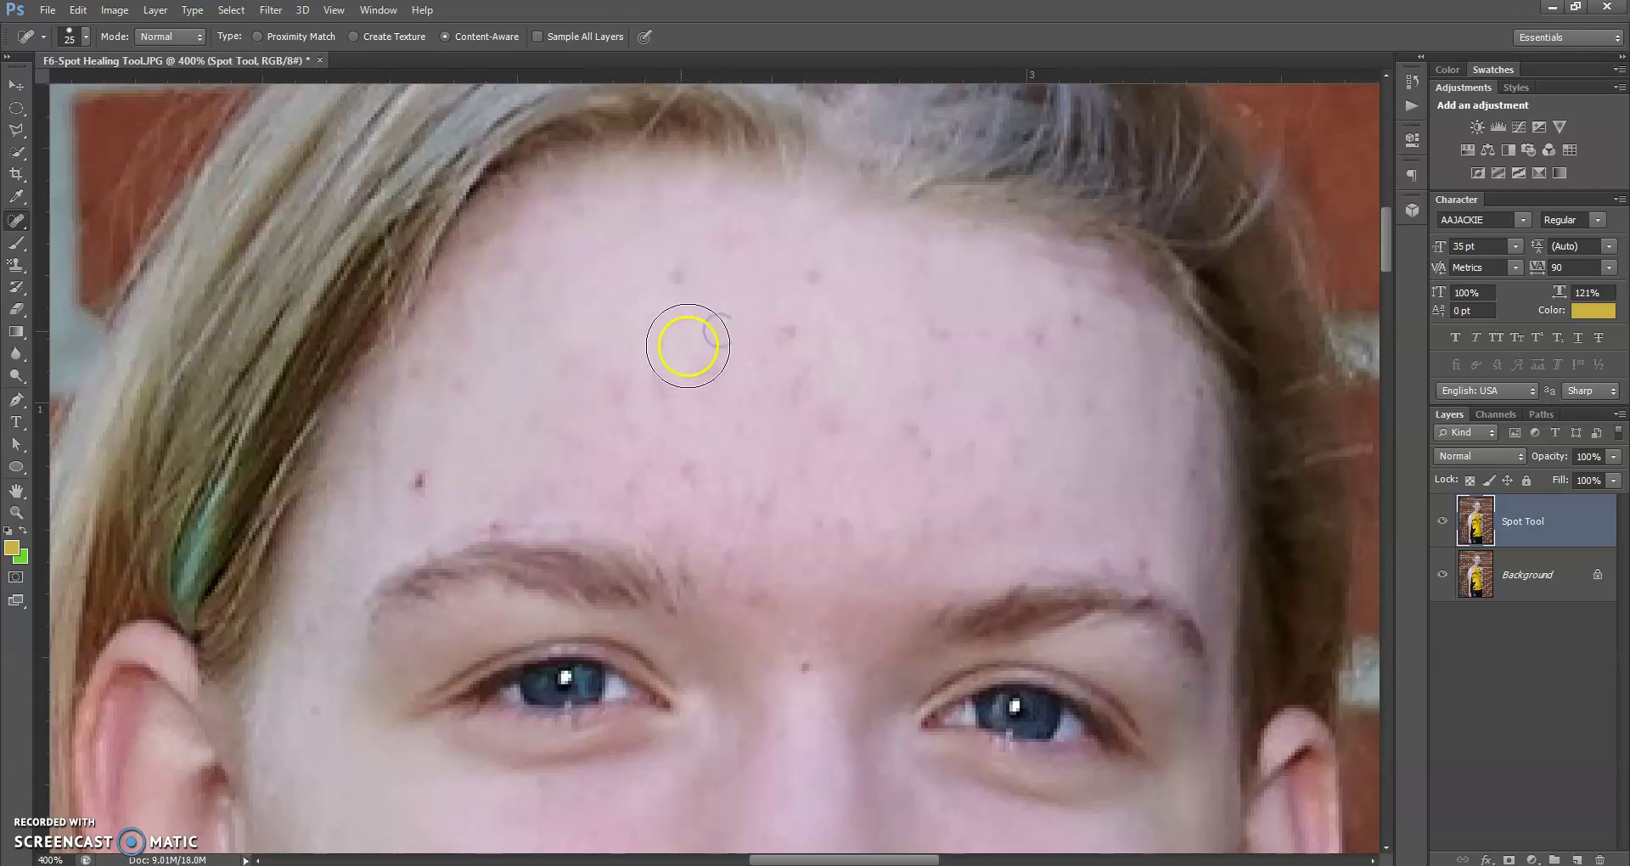
left_click(671, 279)
left_click(790, 341)
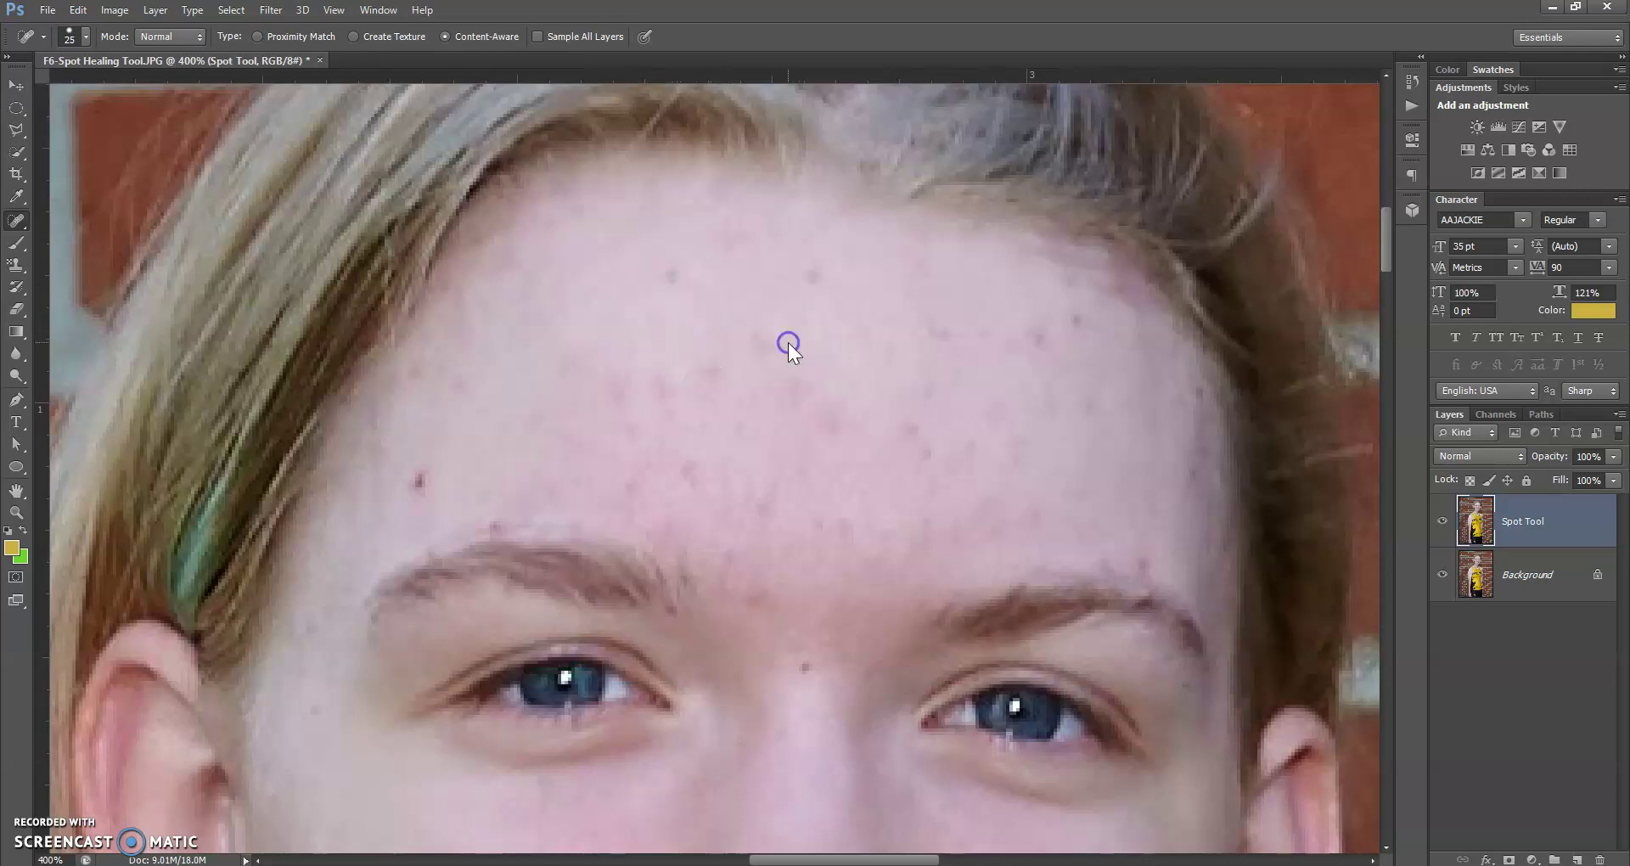
left_click(807, 294)
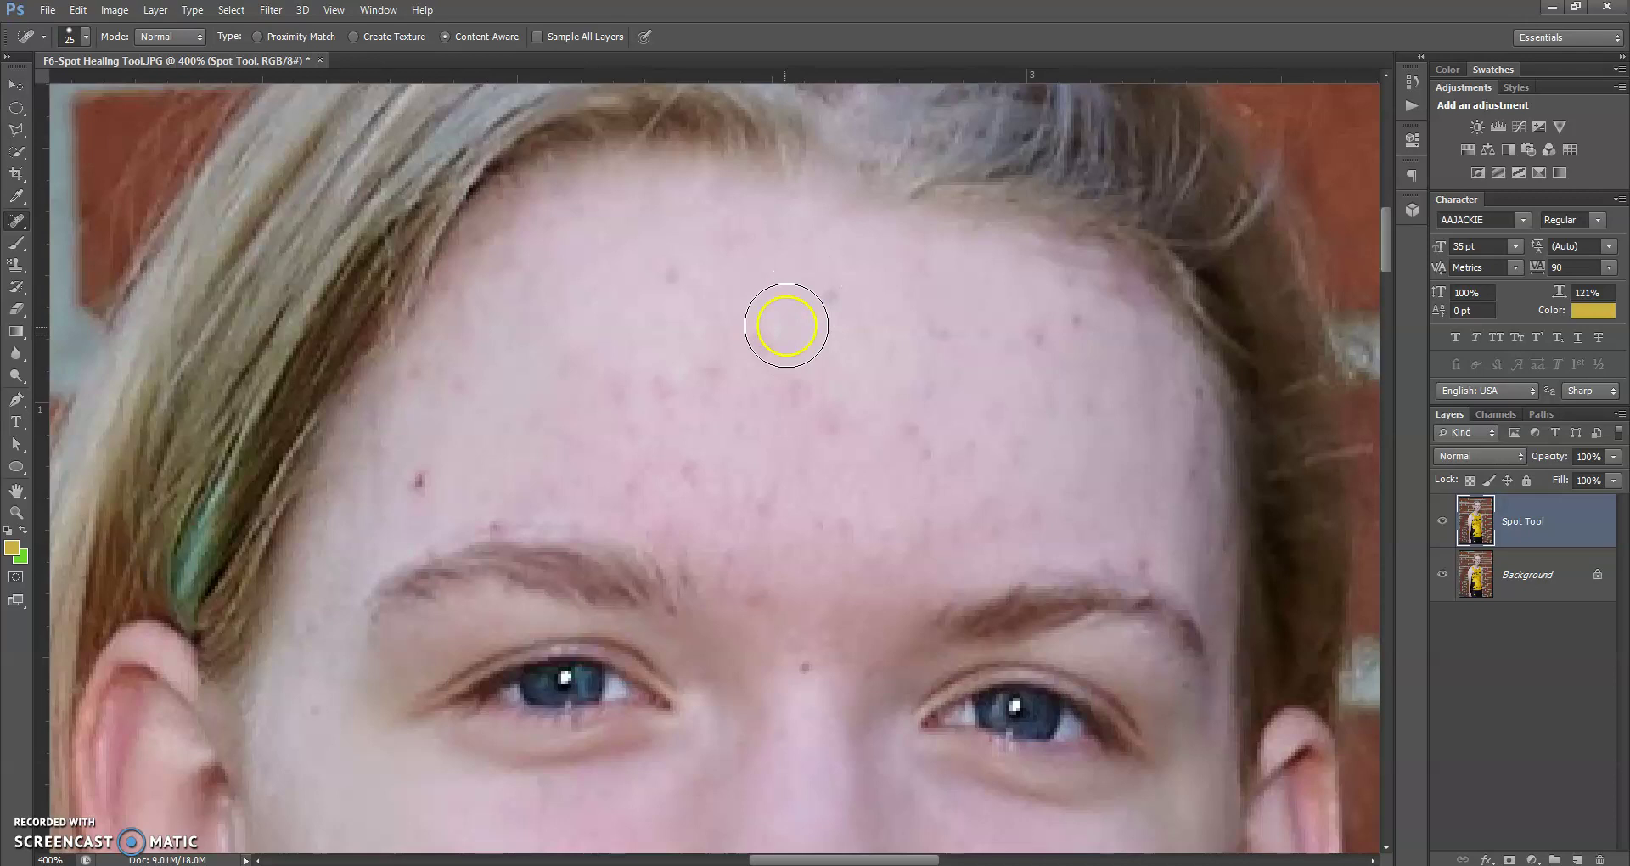
left_click(773, 344)
left_click(819, 311)
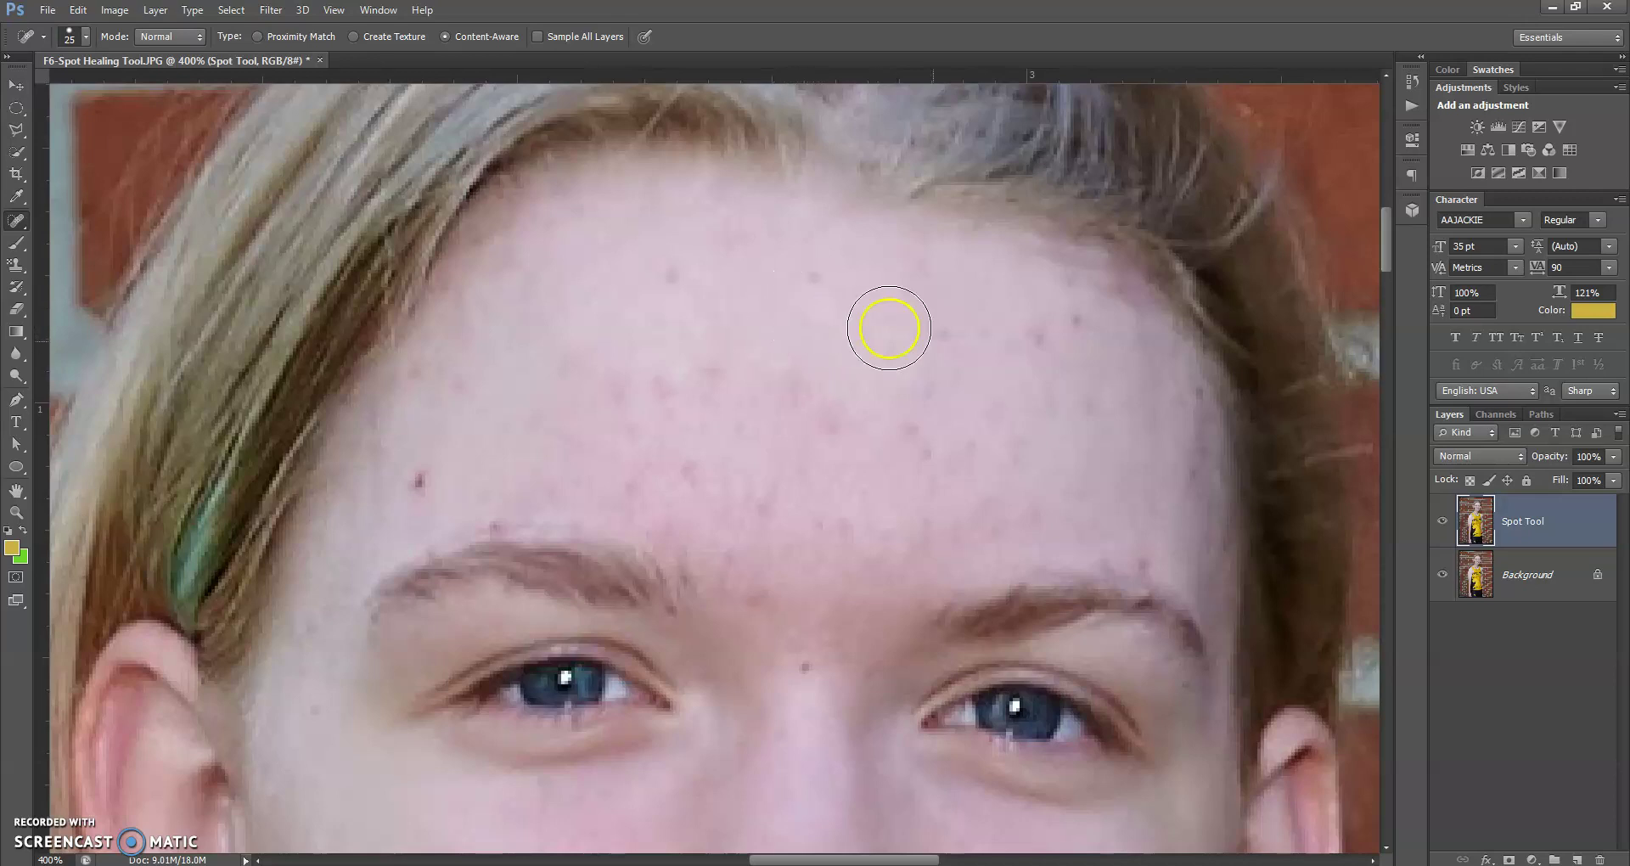
left_click(934, 341)
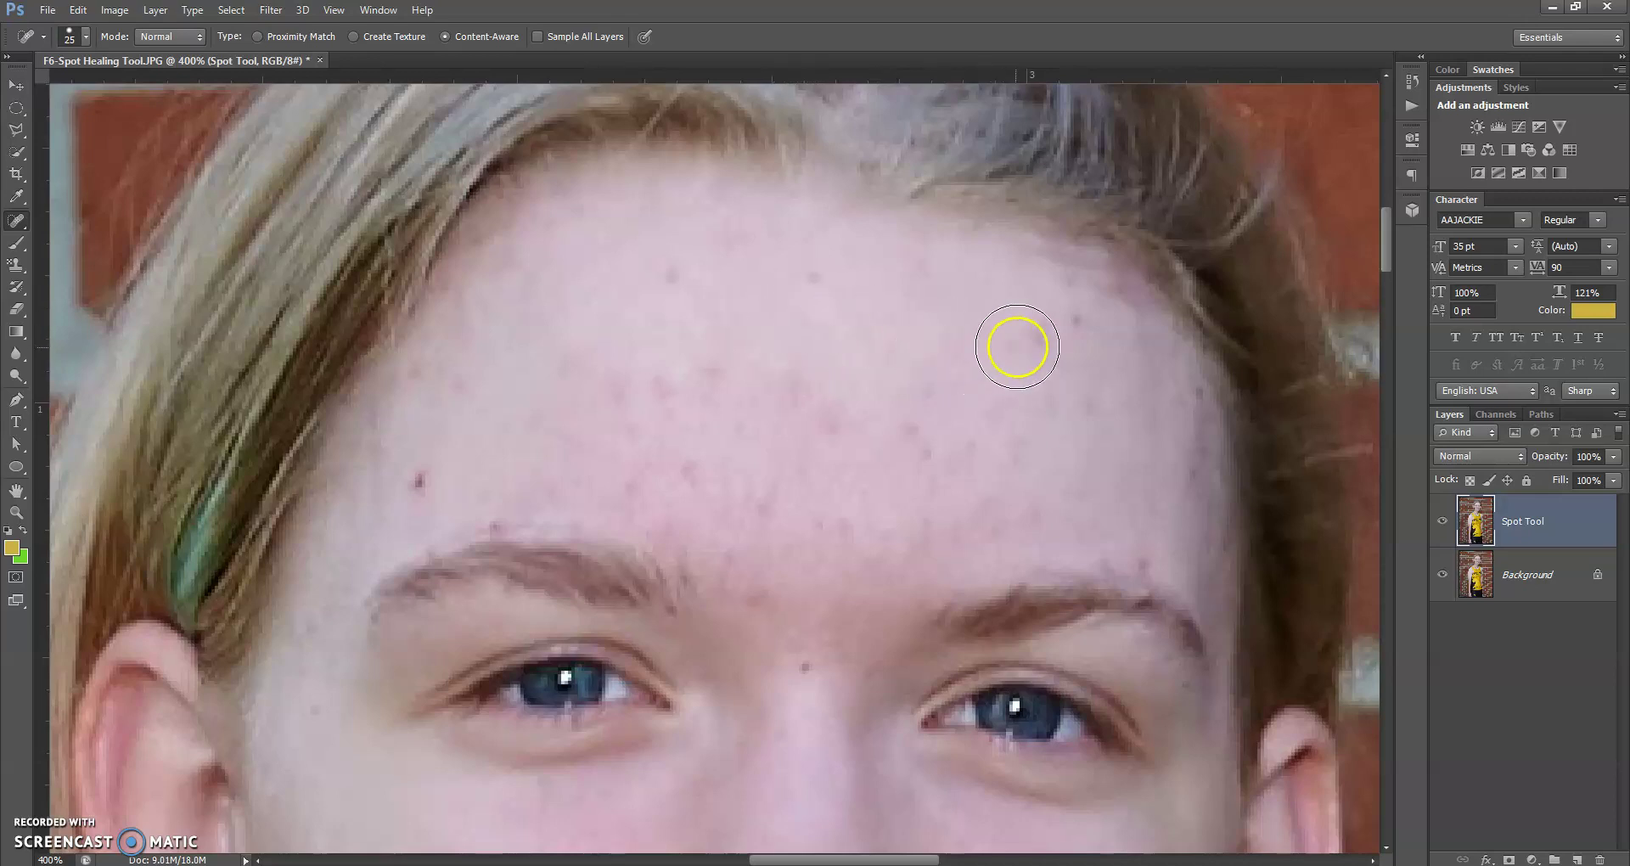
left_click(1016, 346)
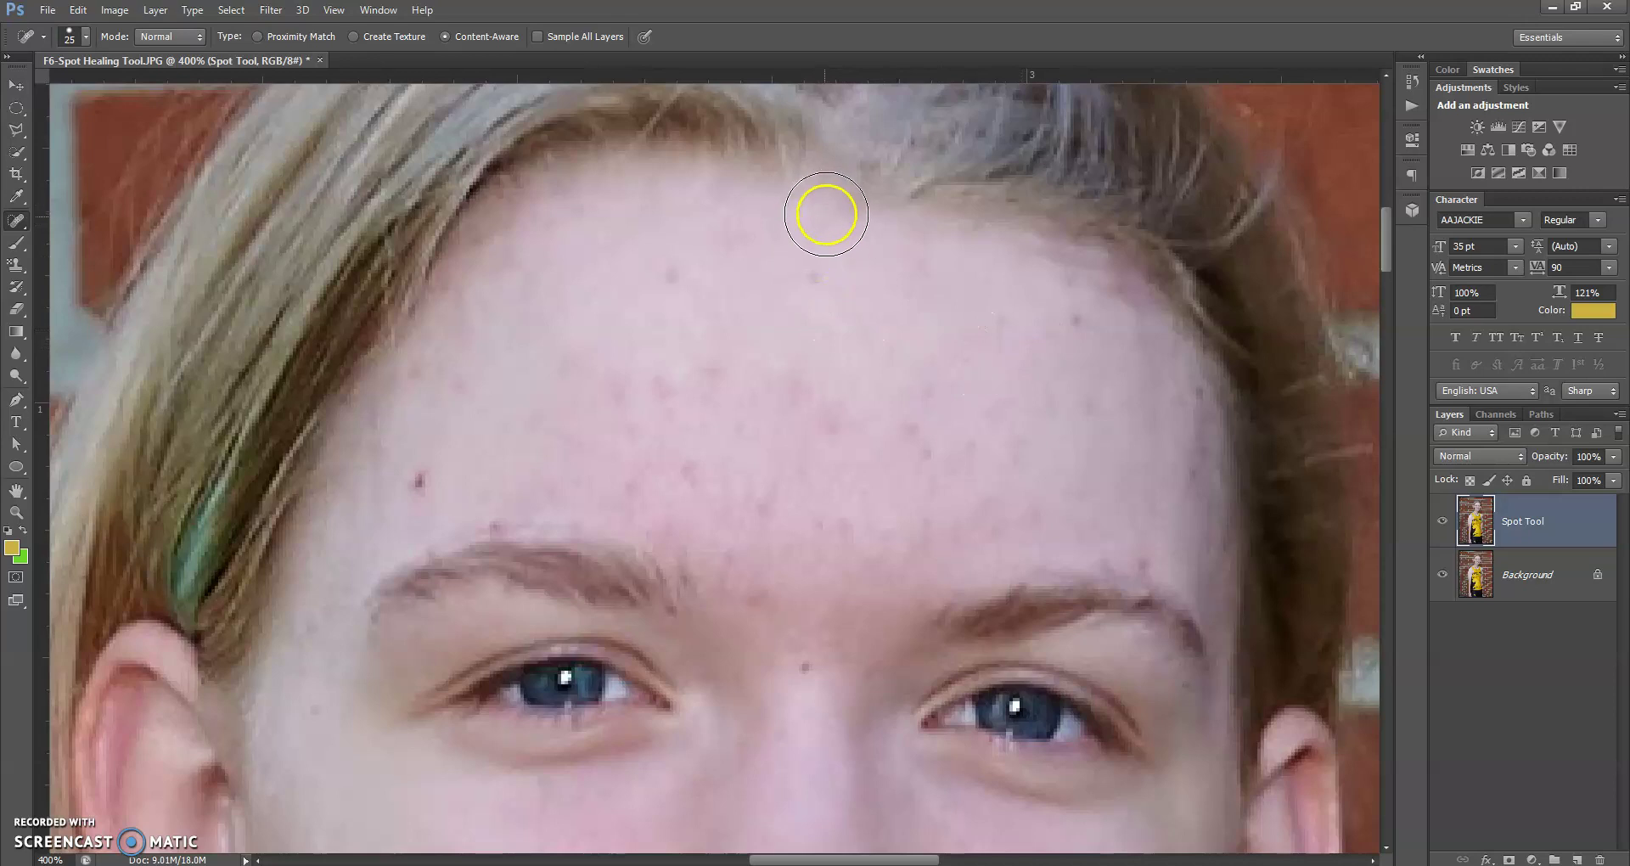
left_click(814, 209)
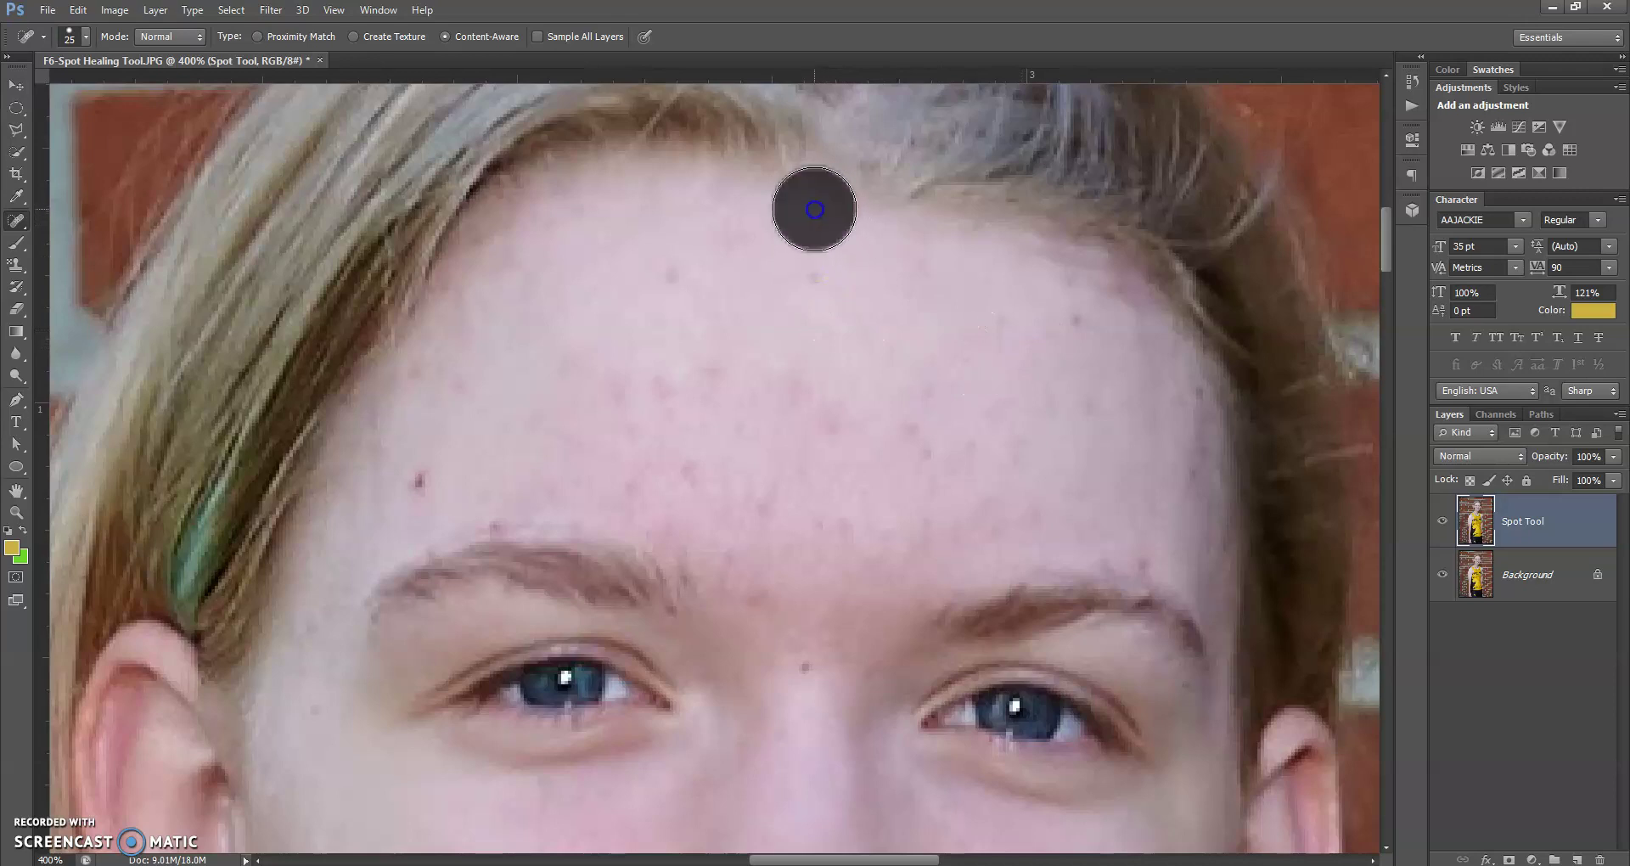
left_click(830, 241)
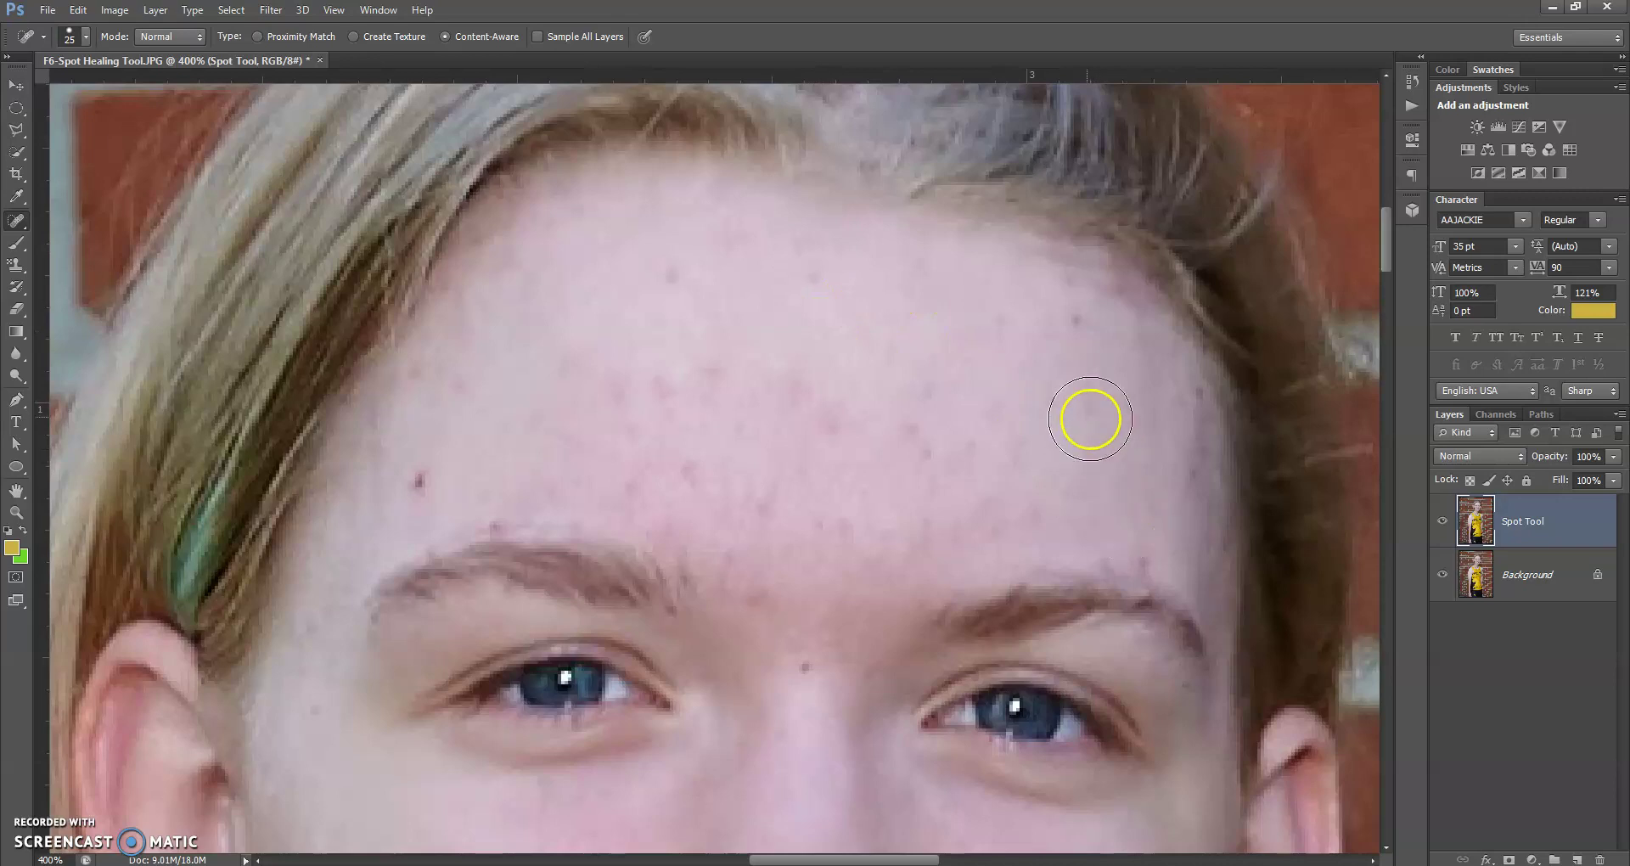
Step: At 15 px, heal spots on the right forehead and just above the brows
key("bracketleft")
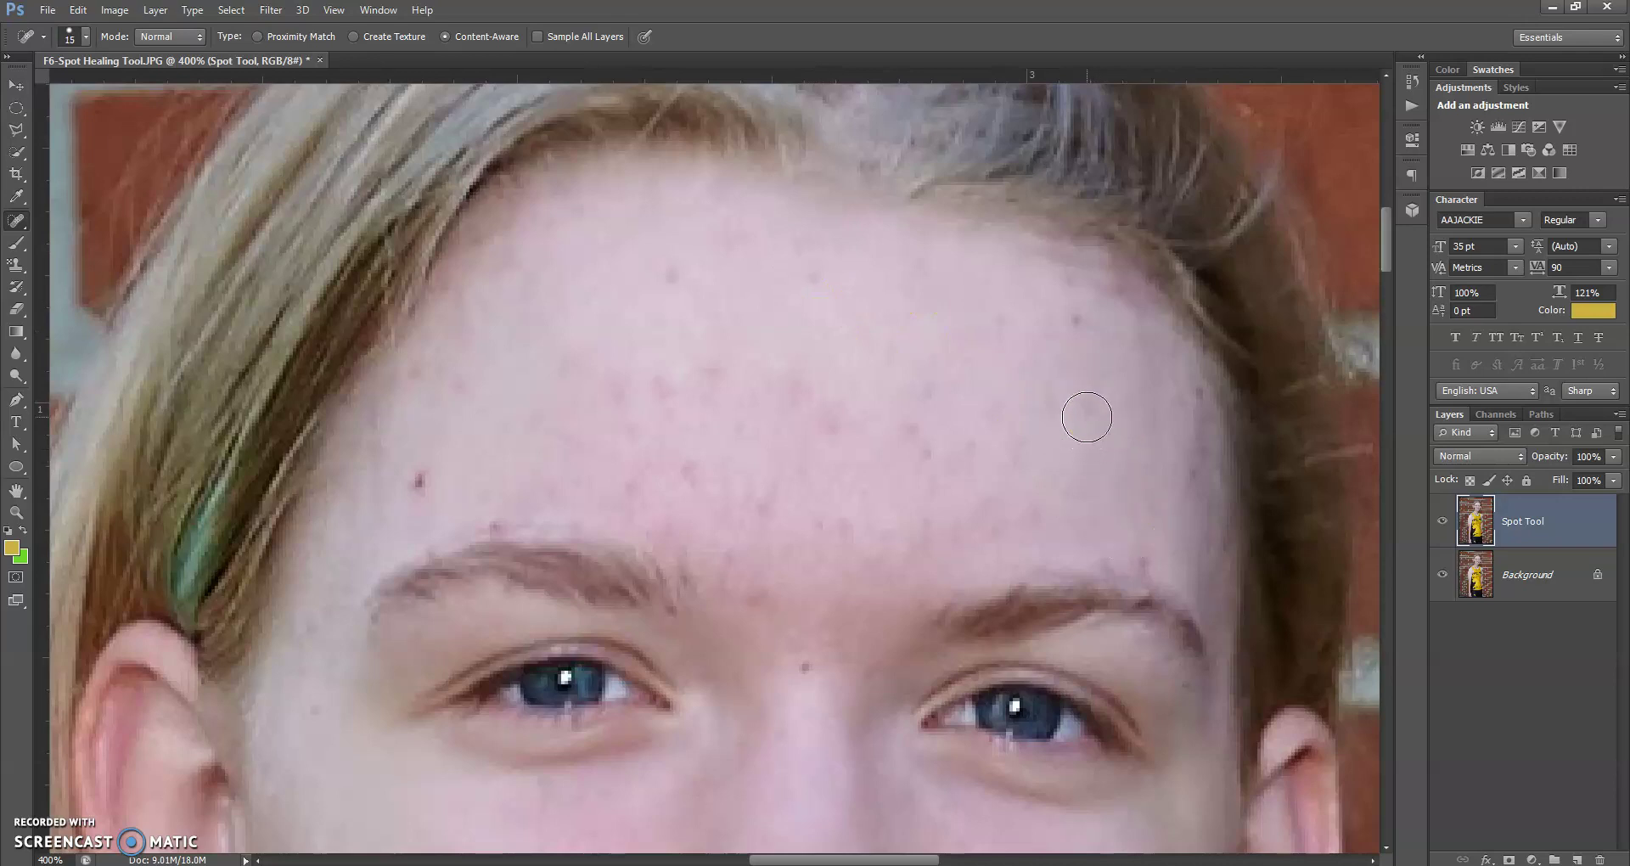
left_click(1087, 417)
left_click(1079, 339)
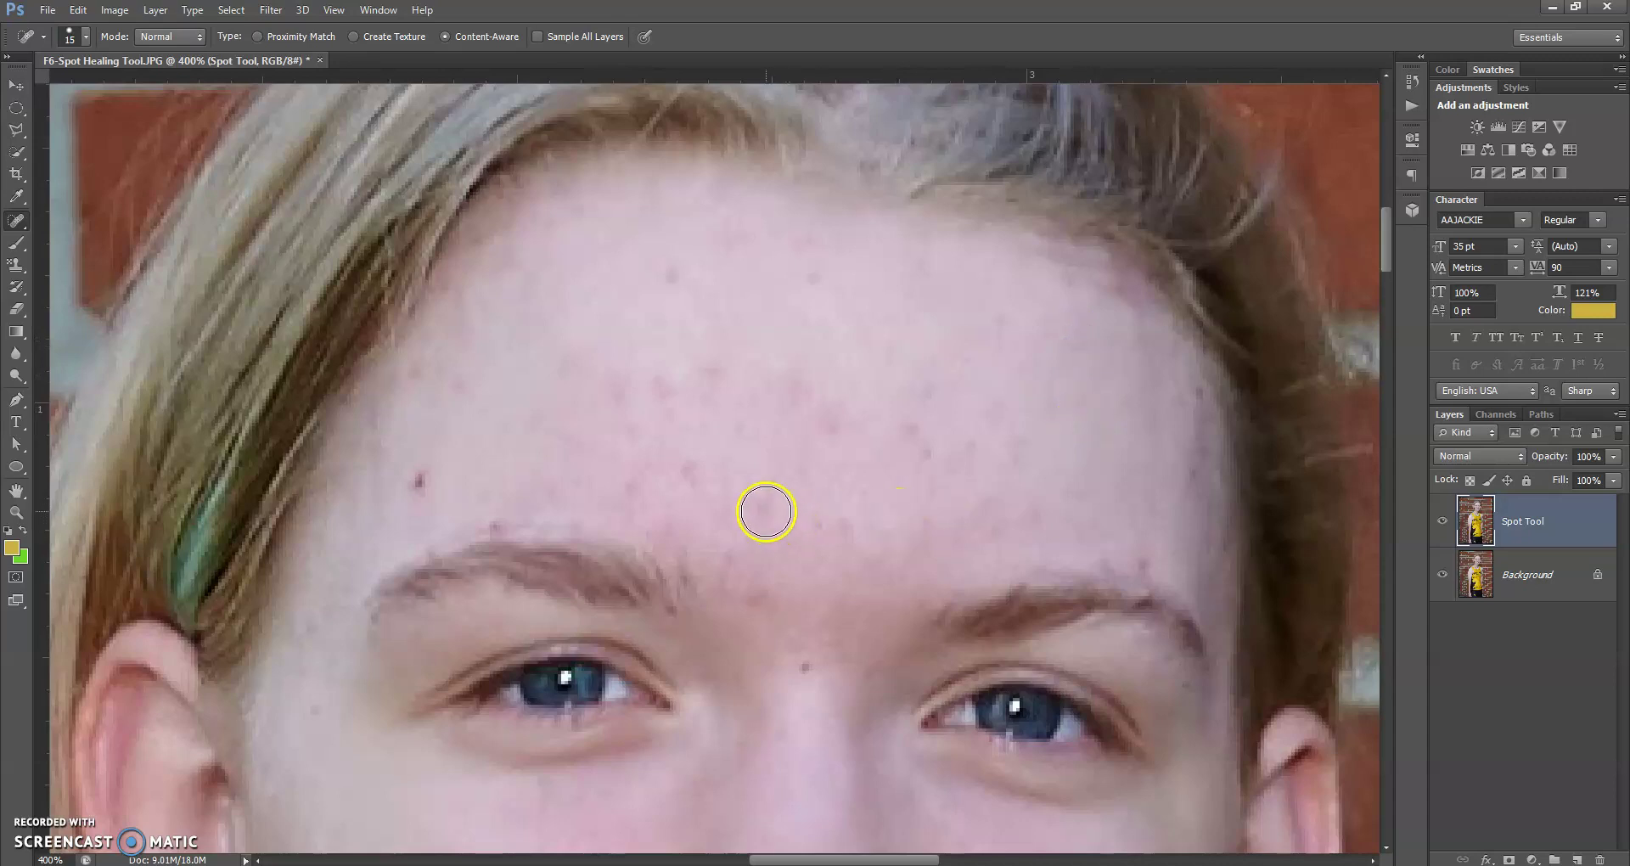
left_click(765, 511)
left_click(823, 513)
left_click(771, 510)
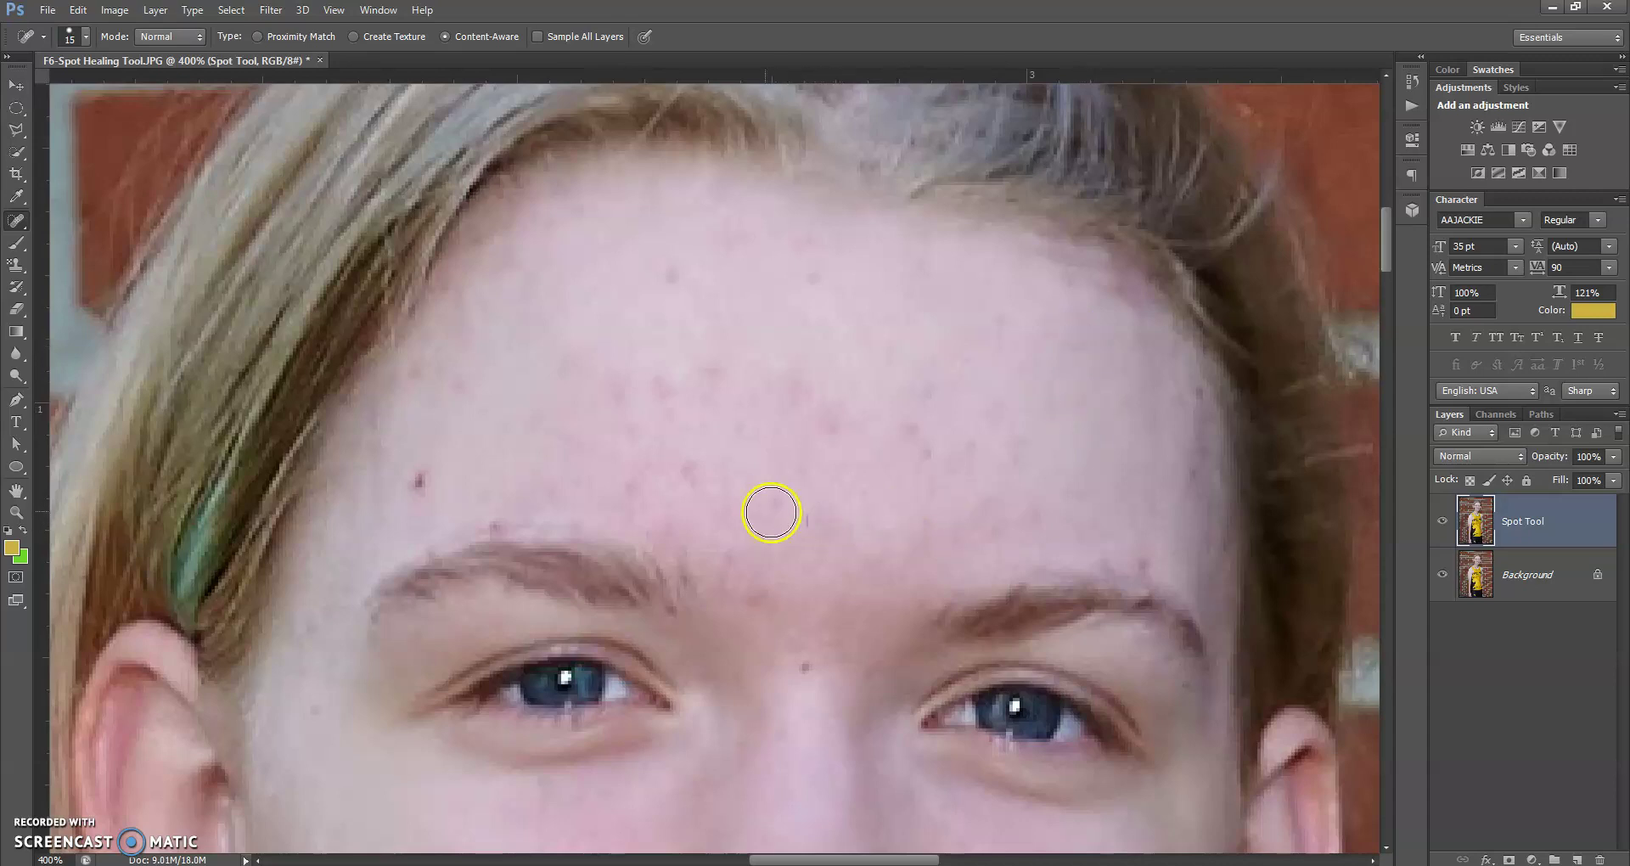
left_click(683, 471)
Step: Heal the remaining spots on the left forehead, left hairline and right forehead
left_click(640, 483)
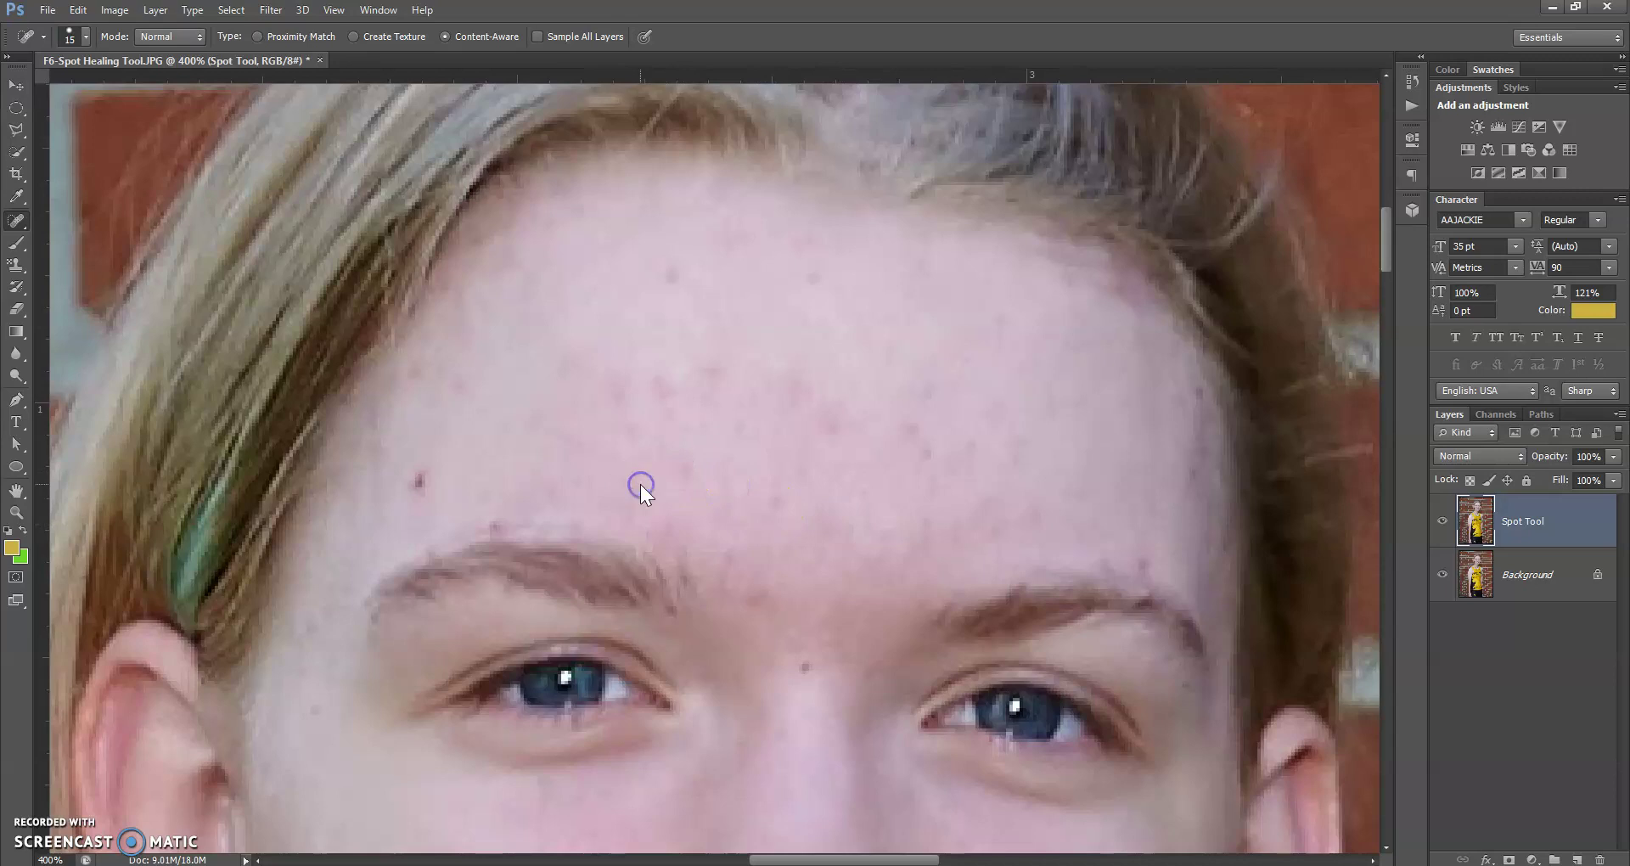
left_click(635, 411)
left_click(641, 435)
left_click(655, 400)
left_click(703, 379)
left_click(417, 481)
left_click(417, 482)
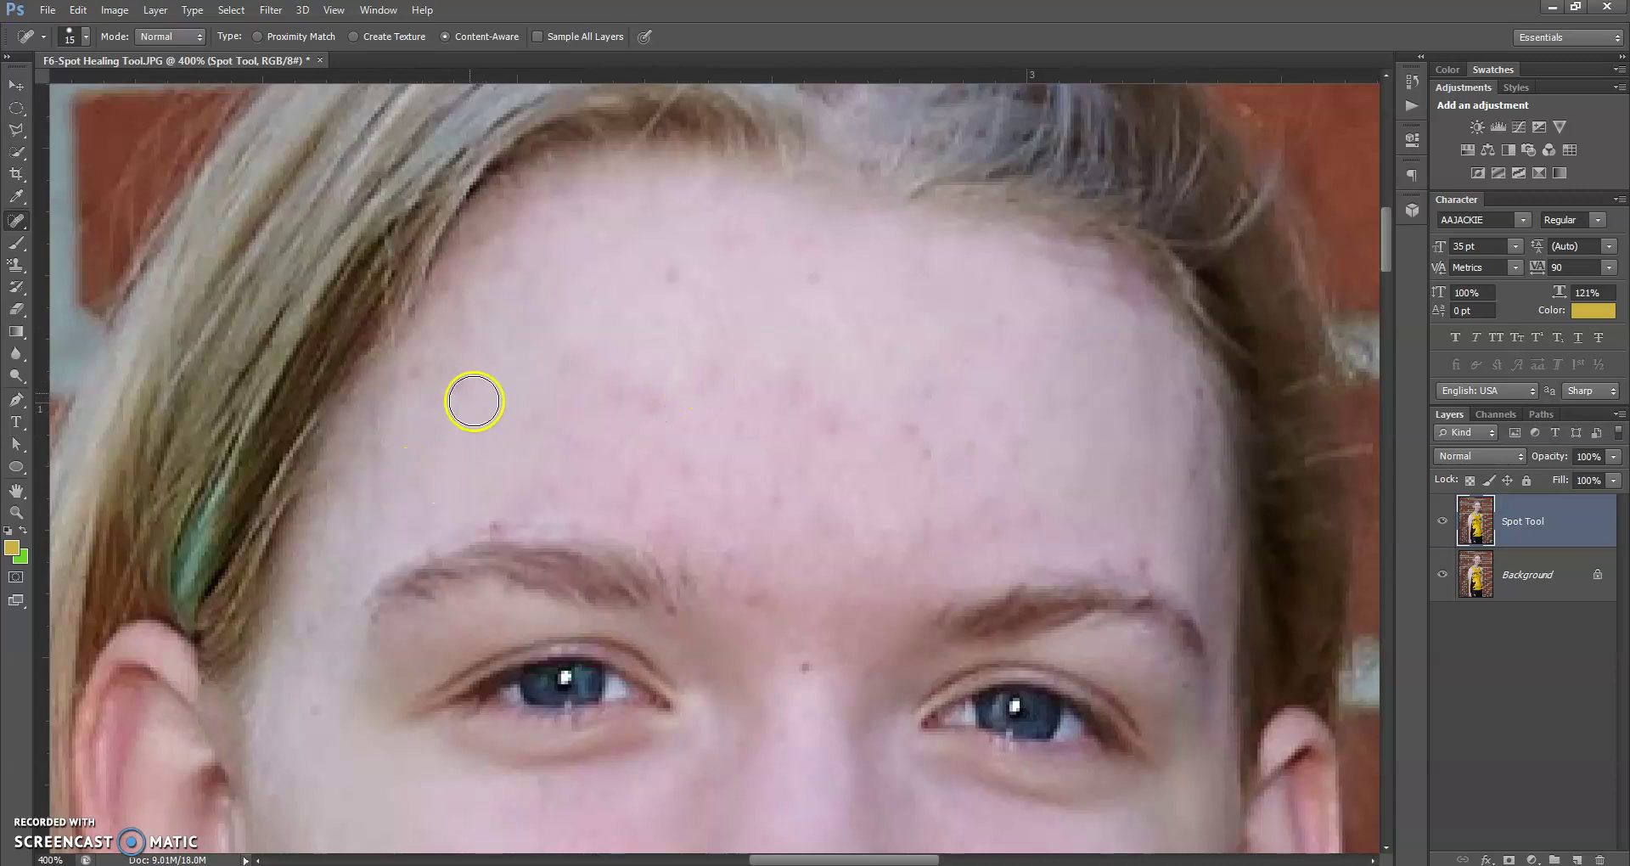
left_click(466, 387)
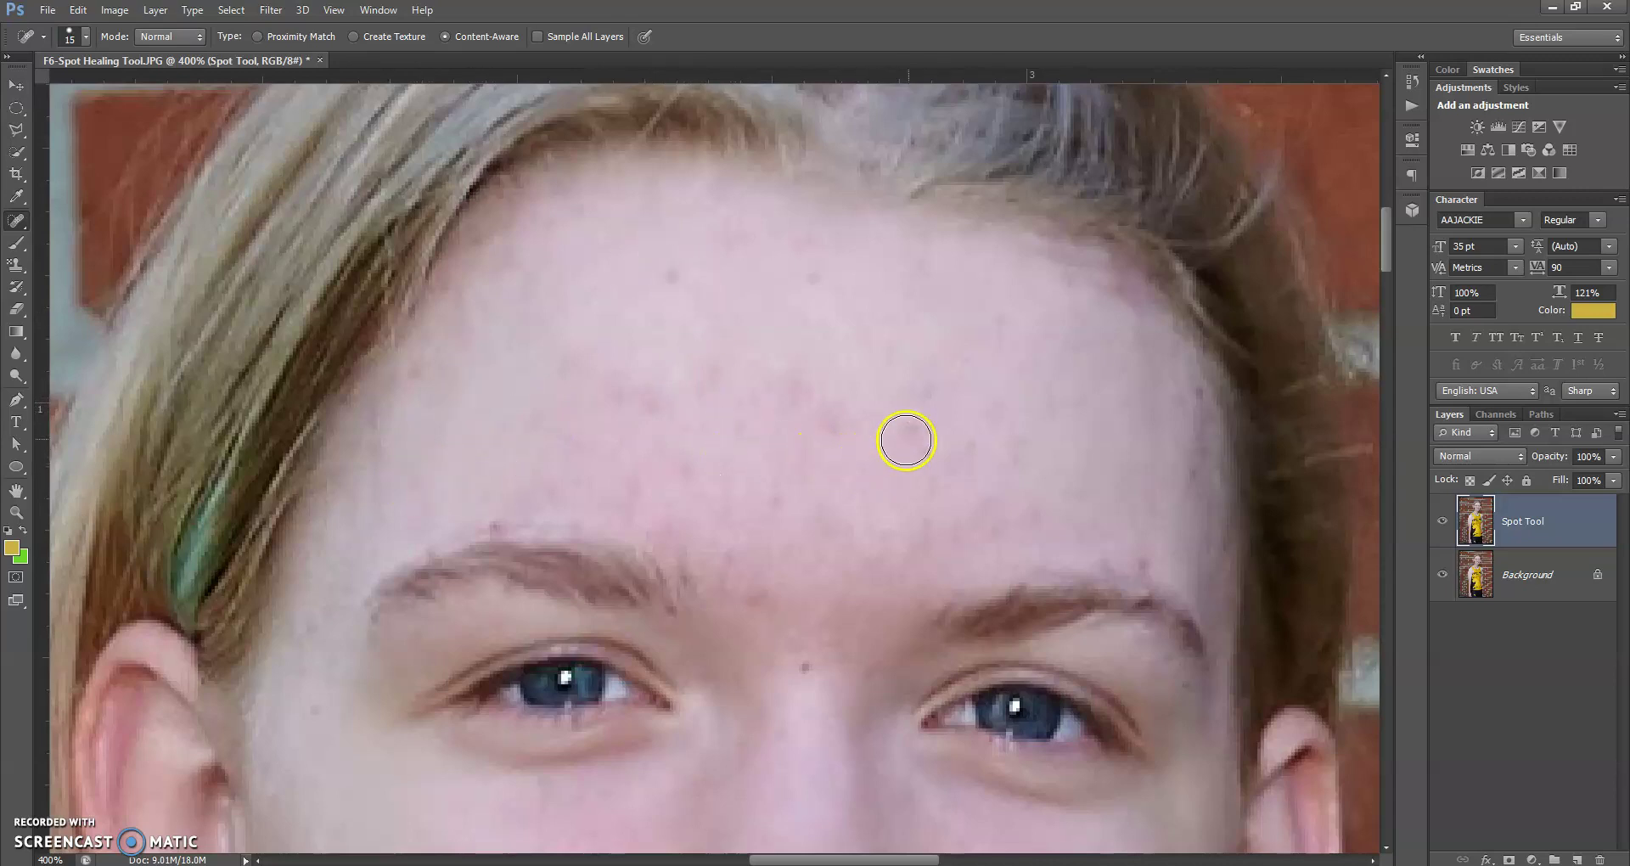
left_click(920, 452)
left_click(926, 411)
Step: Heal the blemishes on the left cheek beside the nose and on the upper cheek
scroll(1030, 457, "down", 5)
scroll(1030, 457, "down", 3)
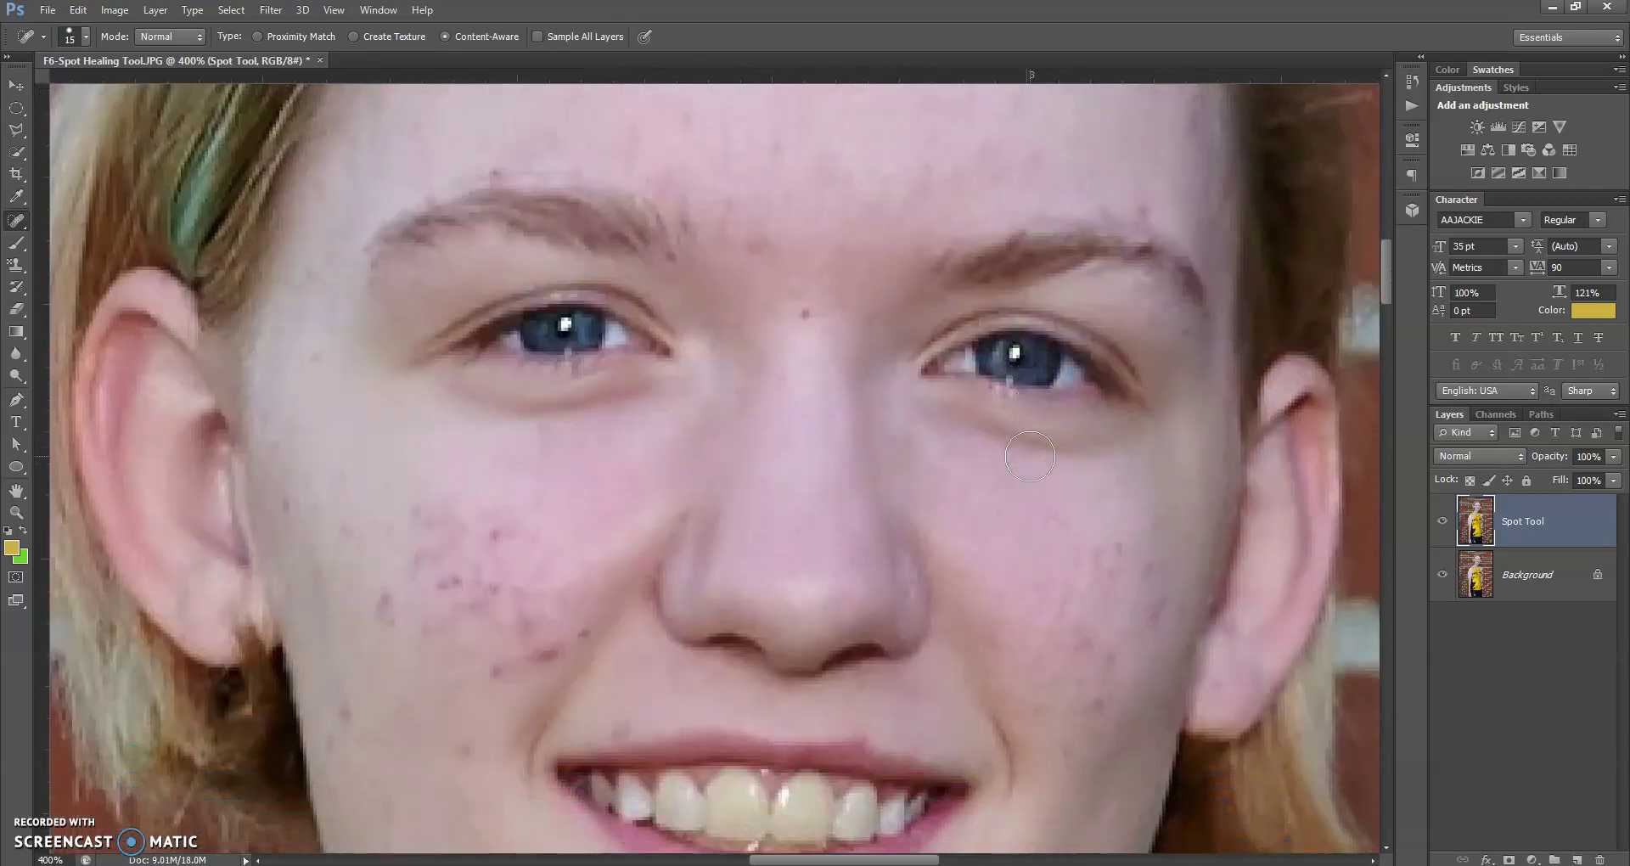
scroll(1030, 457, "down", 2)
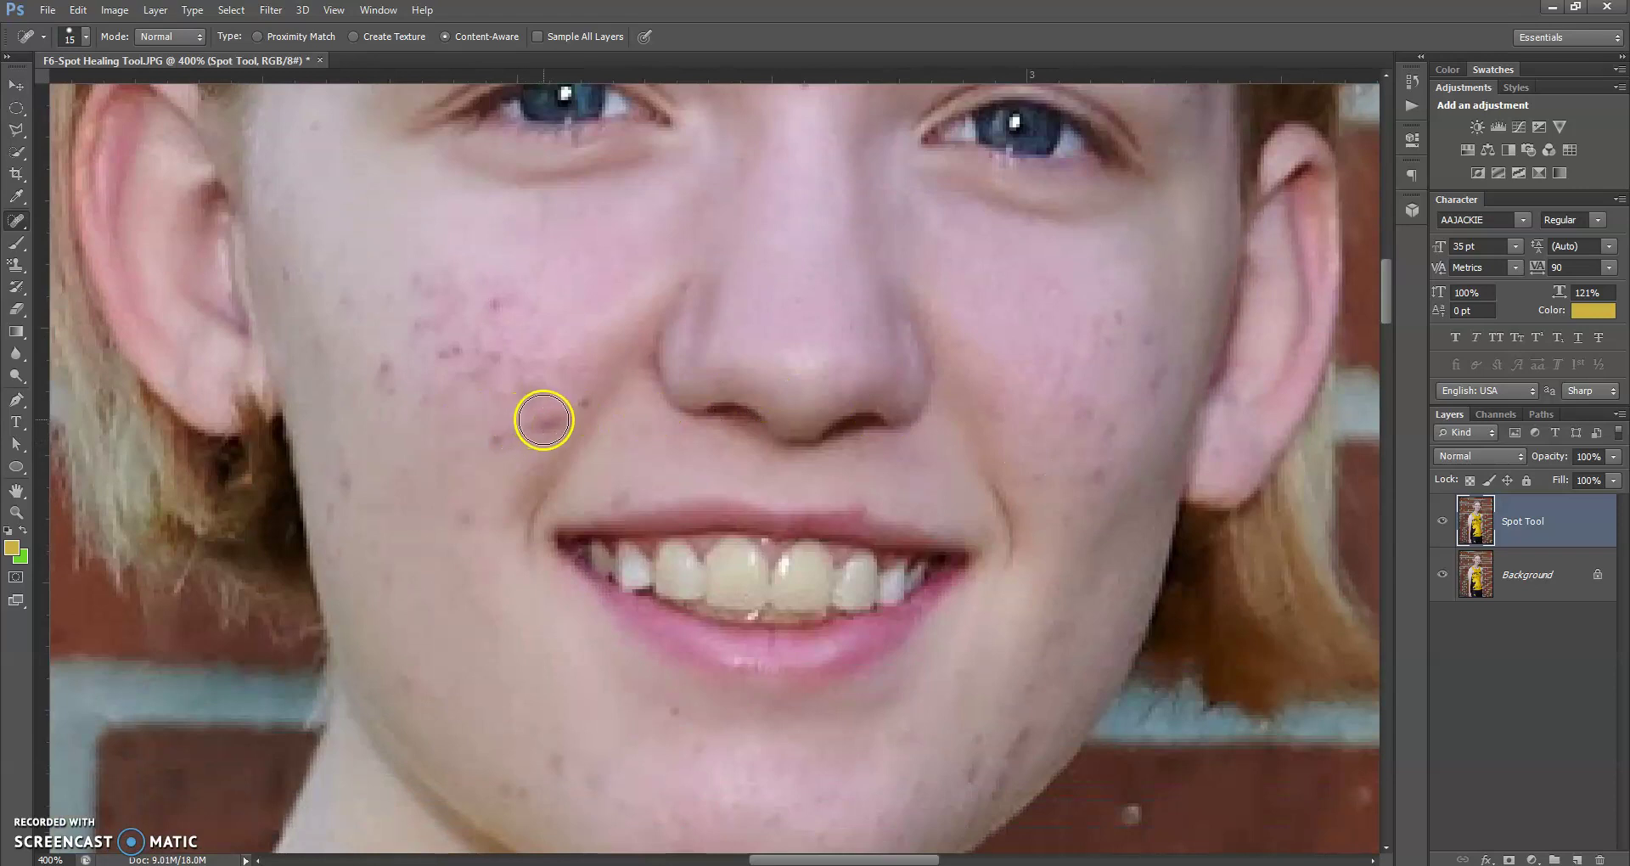
left_click(547, 420)
left_click(504, 443)
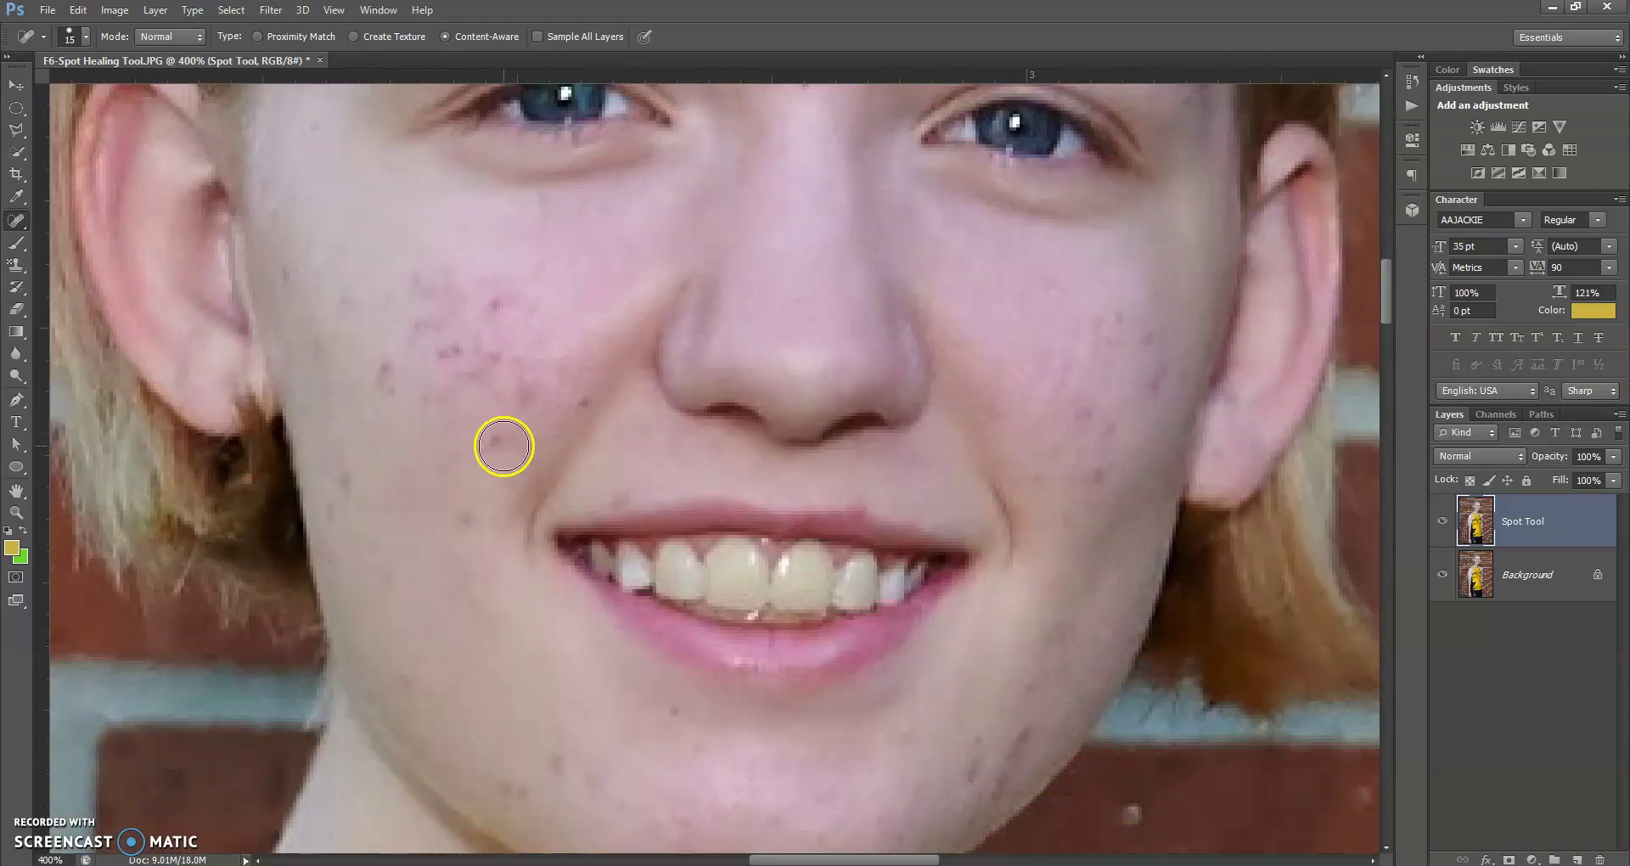
left_click(521, 386)
left_click(499, 372)
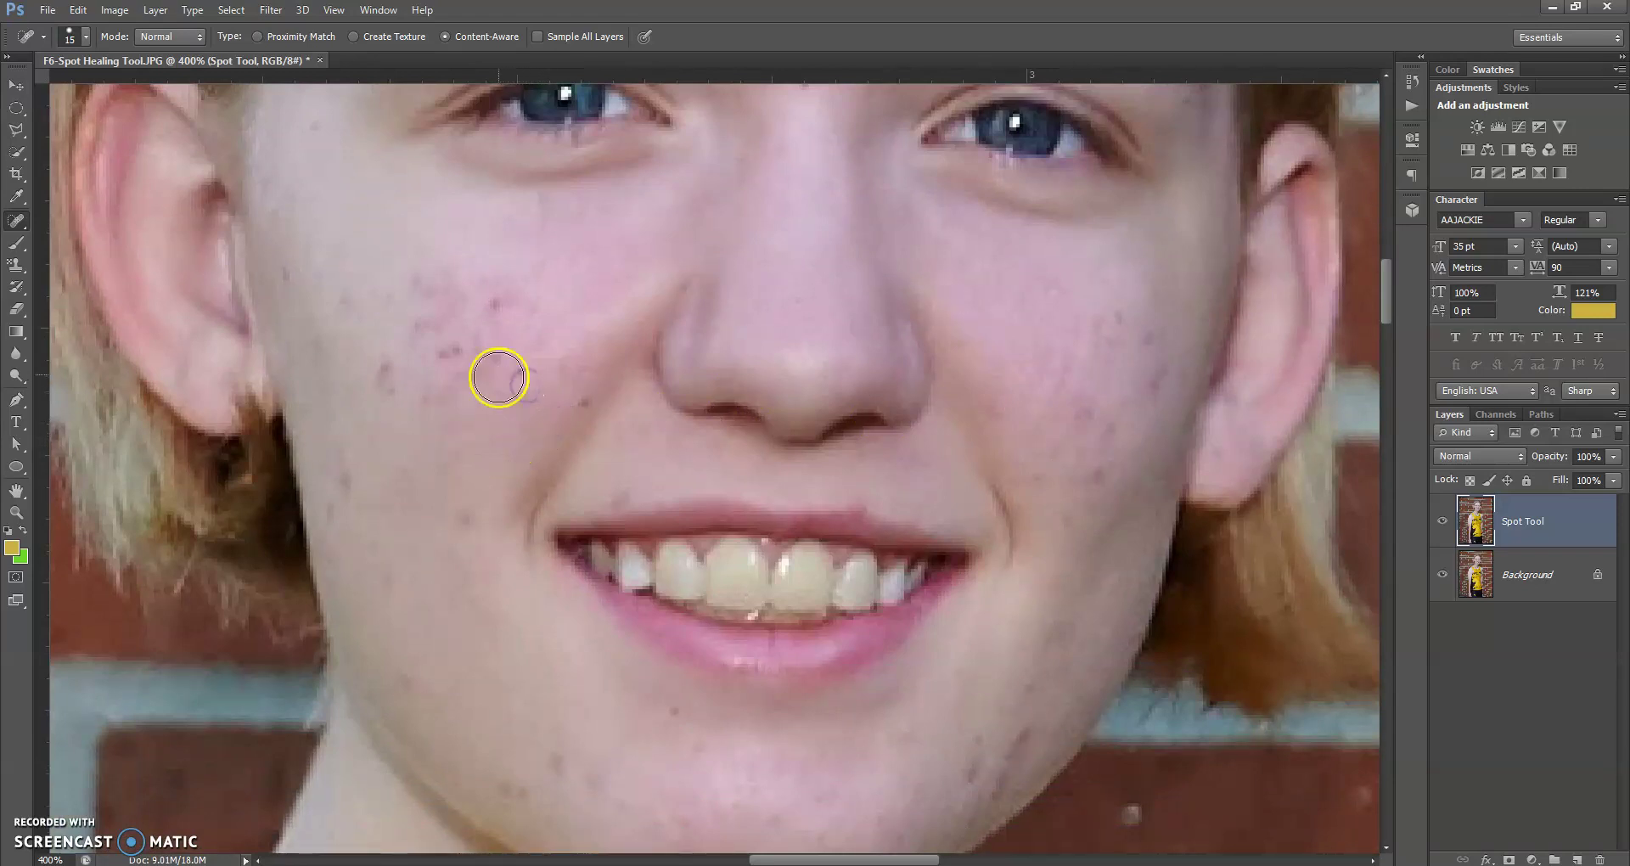
left_click(466, 356)
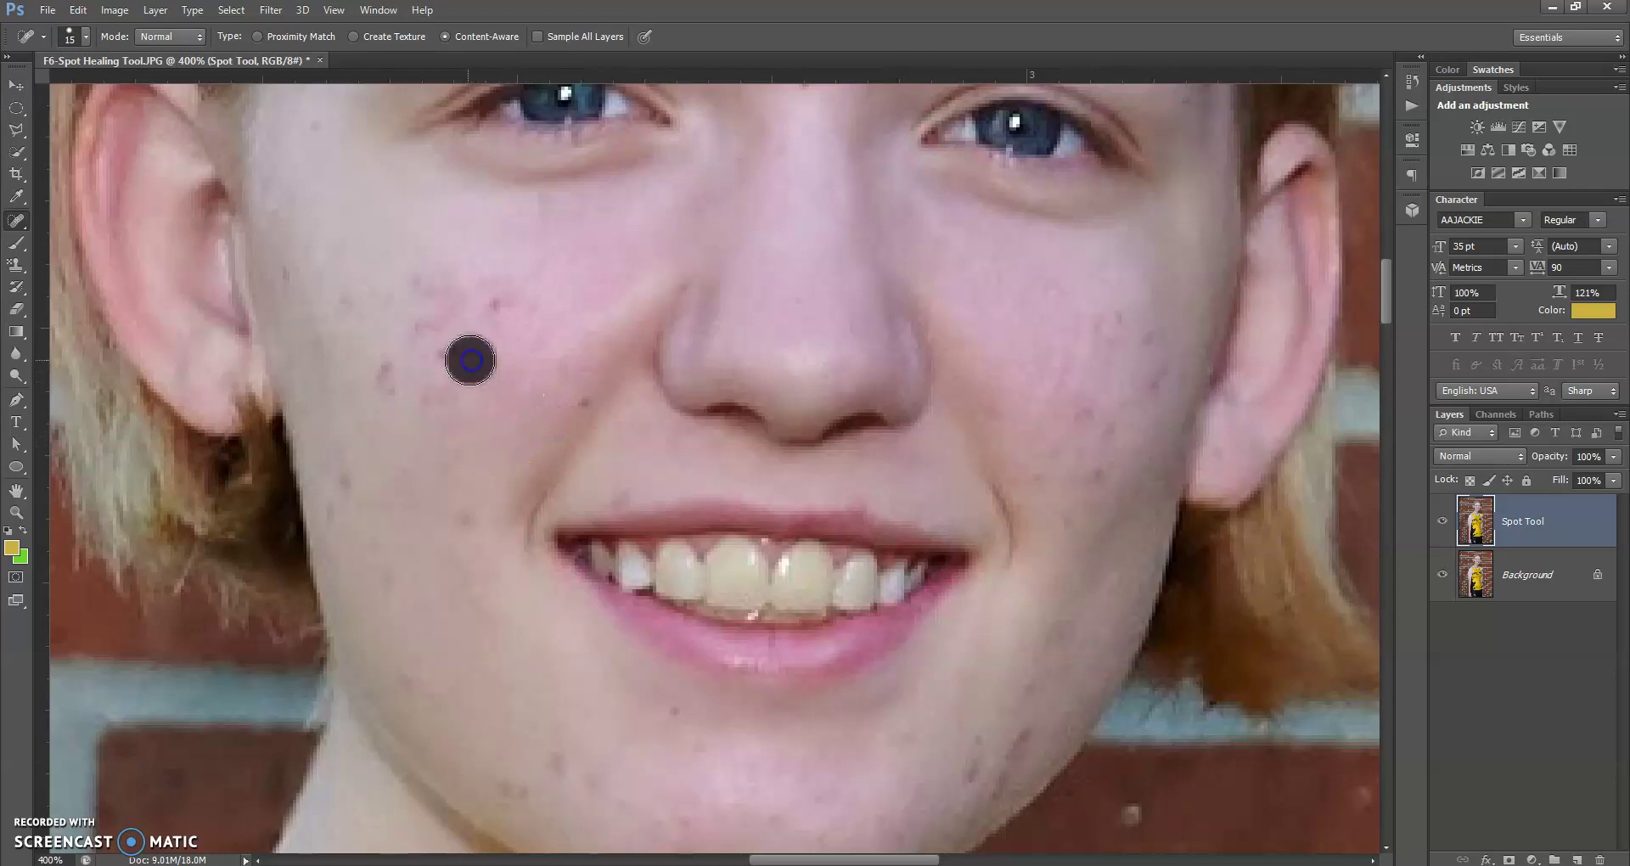
left_click(448, 361)
left_click(498, 315)
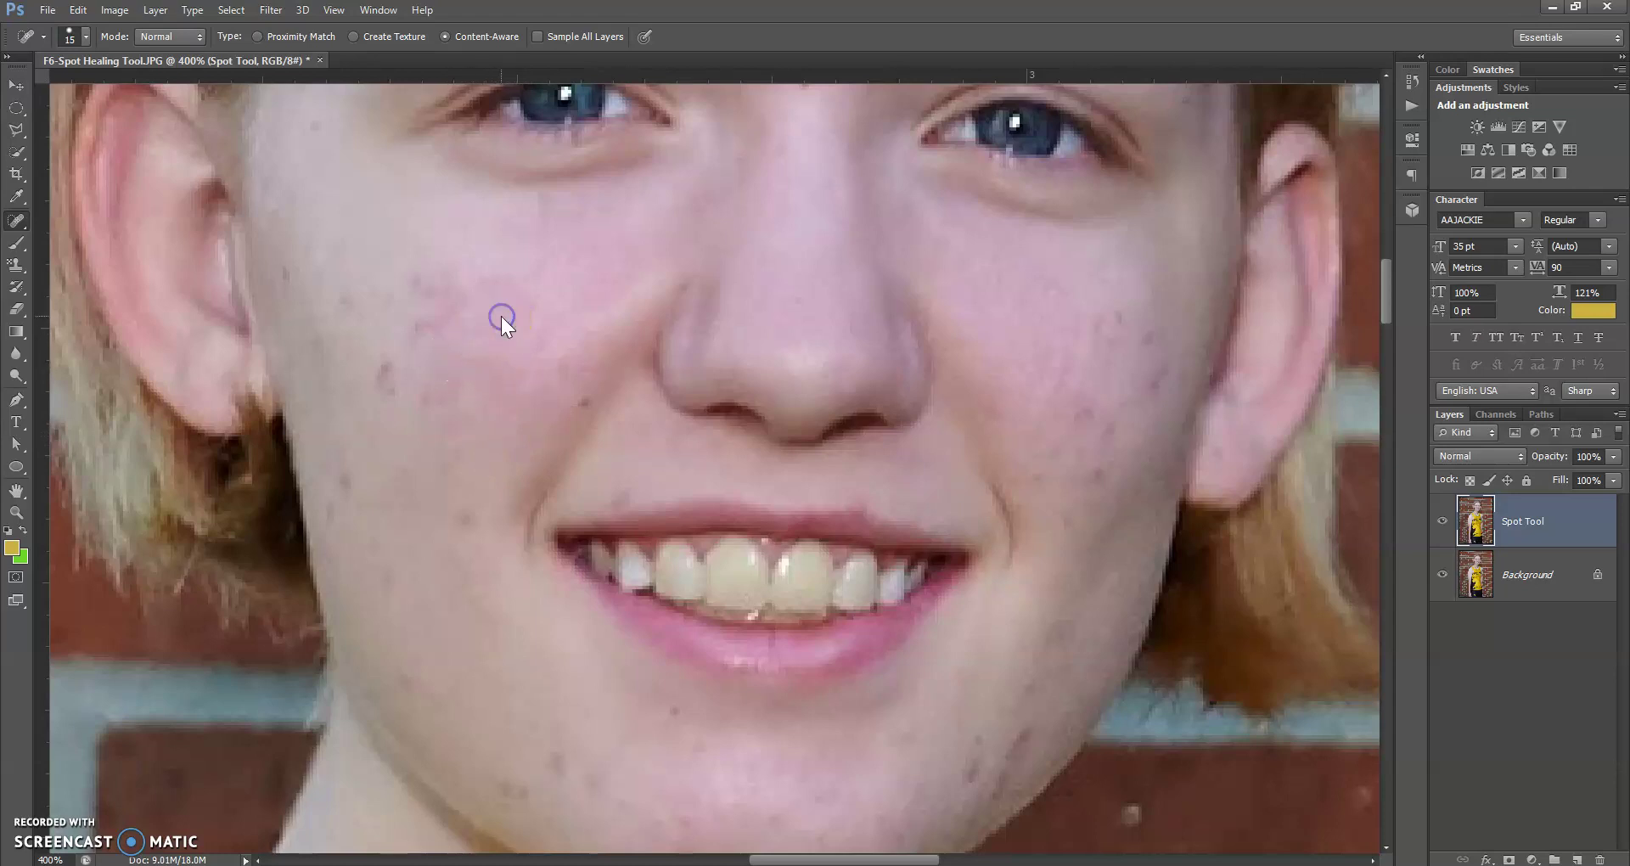
left_click(453, 320)
Step: Heal the spots near the ear, beside the mouth, on the lower cheek, jaw and chin
left_click(396, 373)
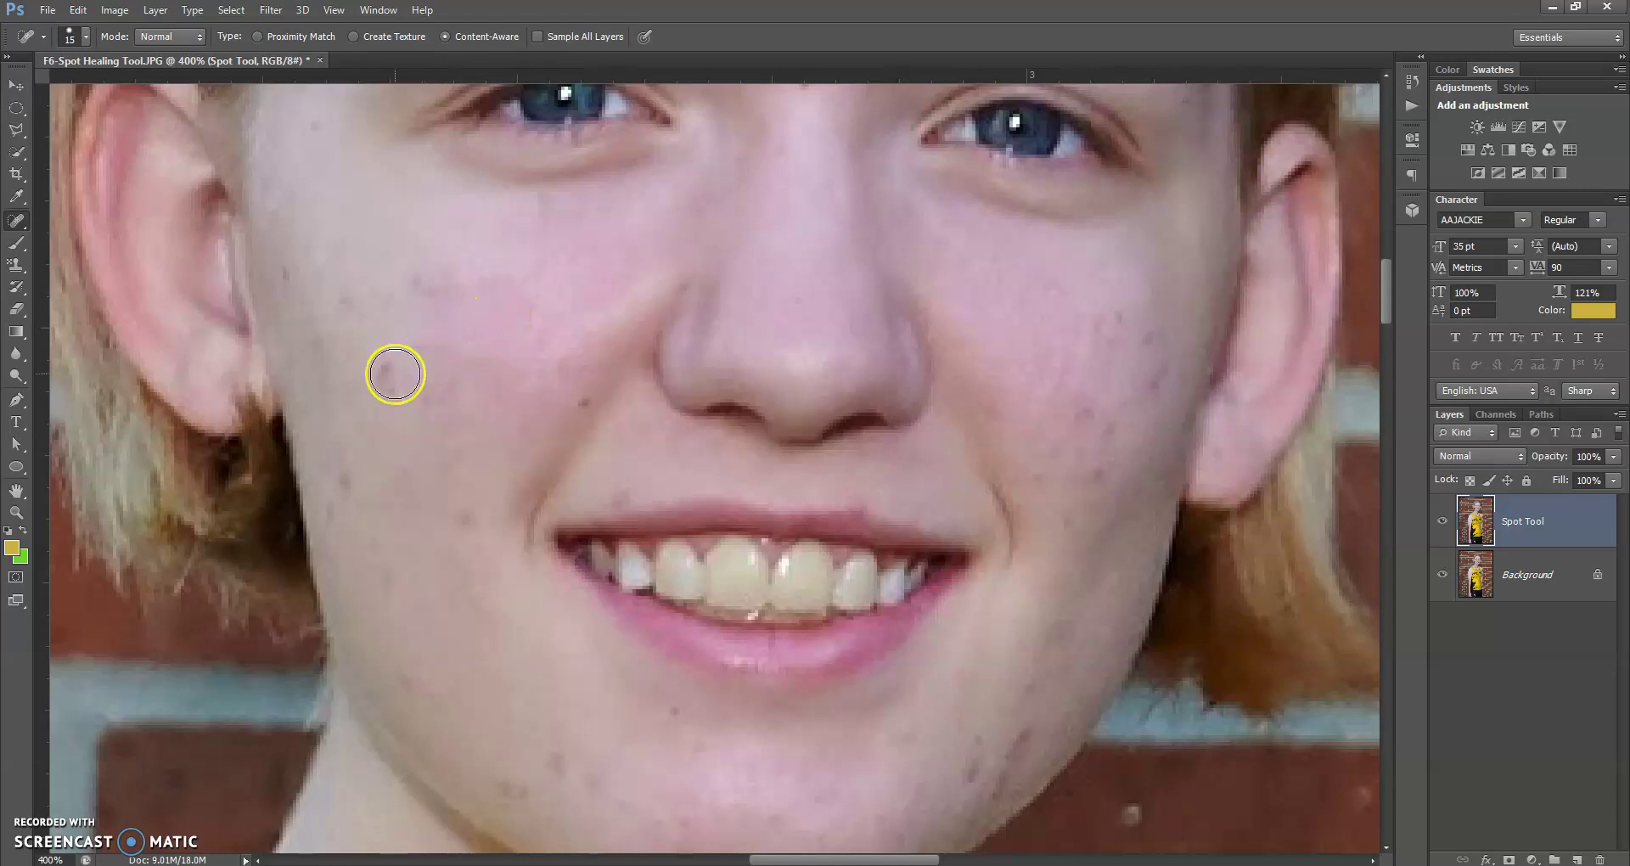
left_click(420, 390)
left_click(459, 507)
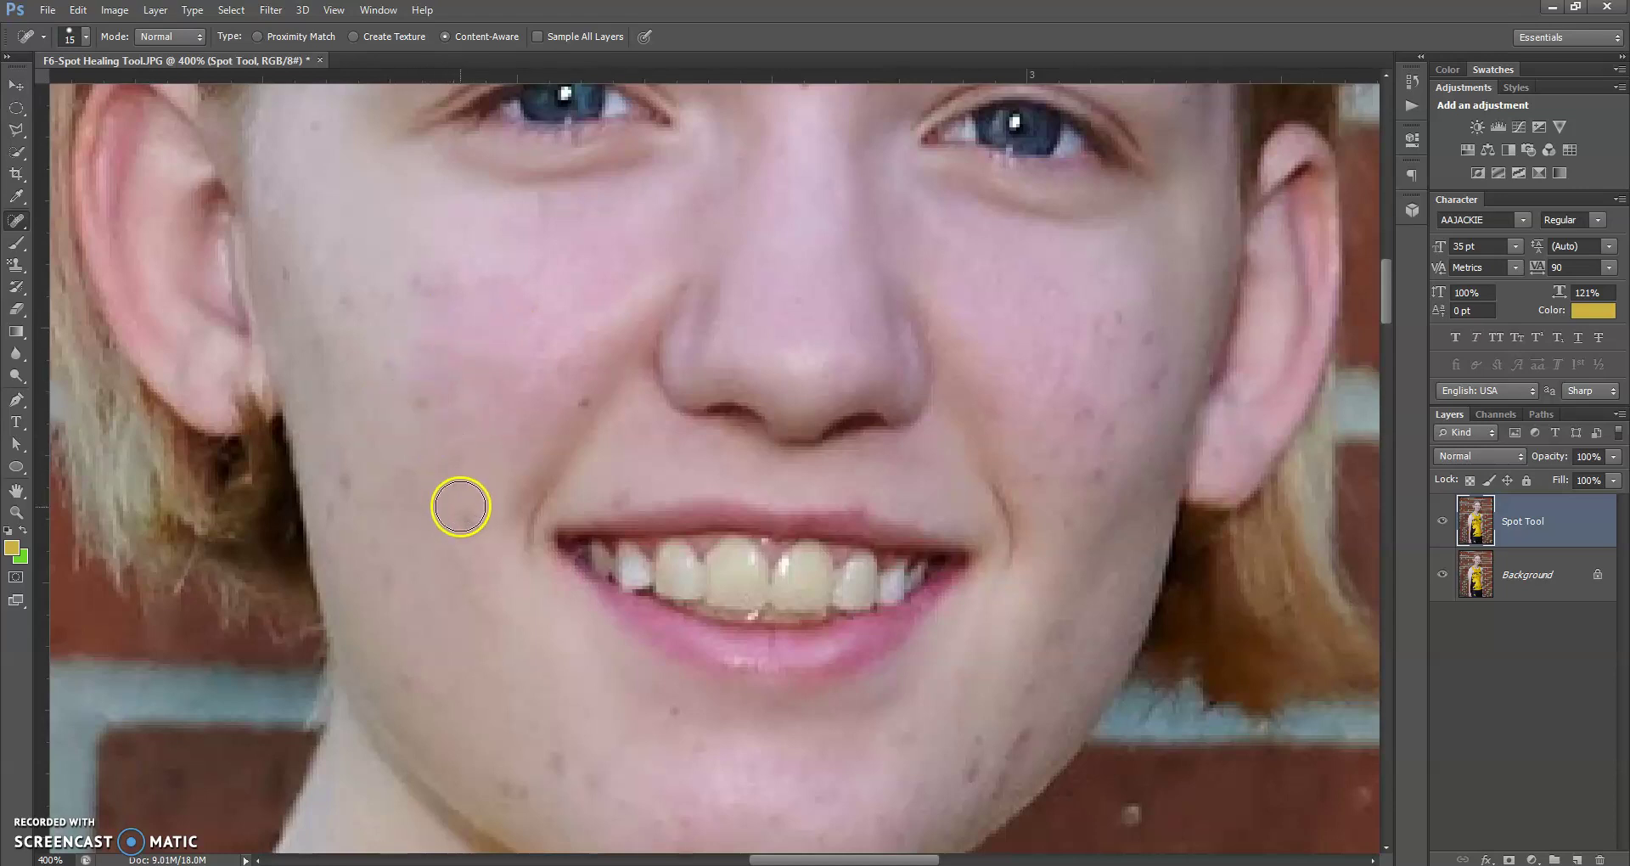
left_click(360, 488)
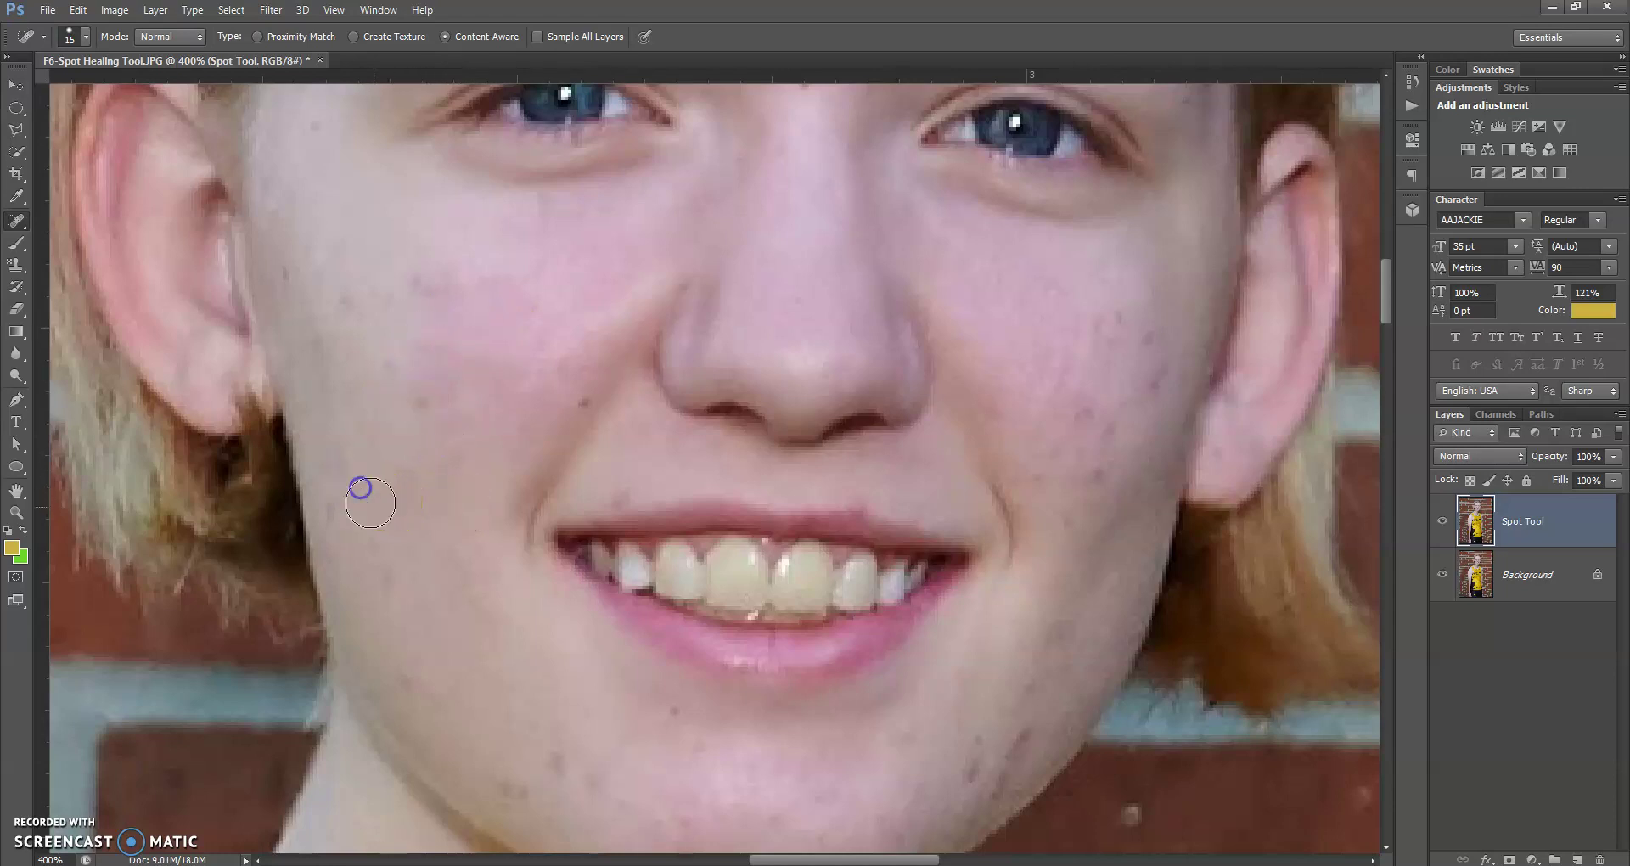
left_click(400, 575)
left_click(416, 676)
Step: Heal the blemishes along the chin and up the jawline
scroll(448, 695, "down", 2)
left_click(478, 679)
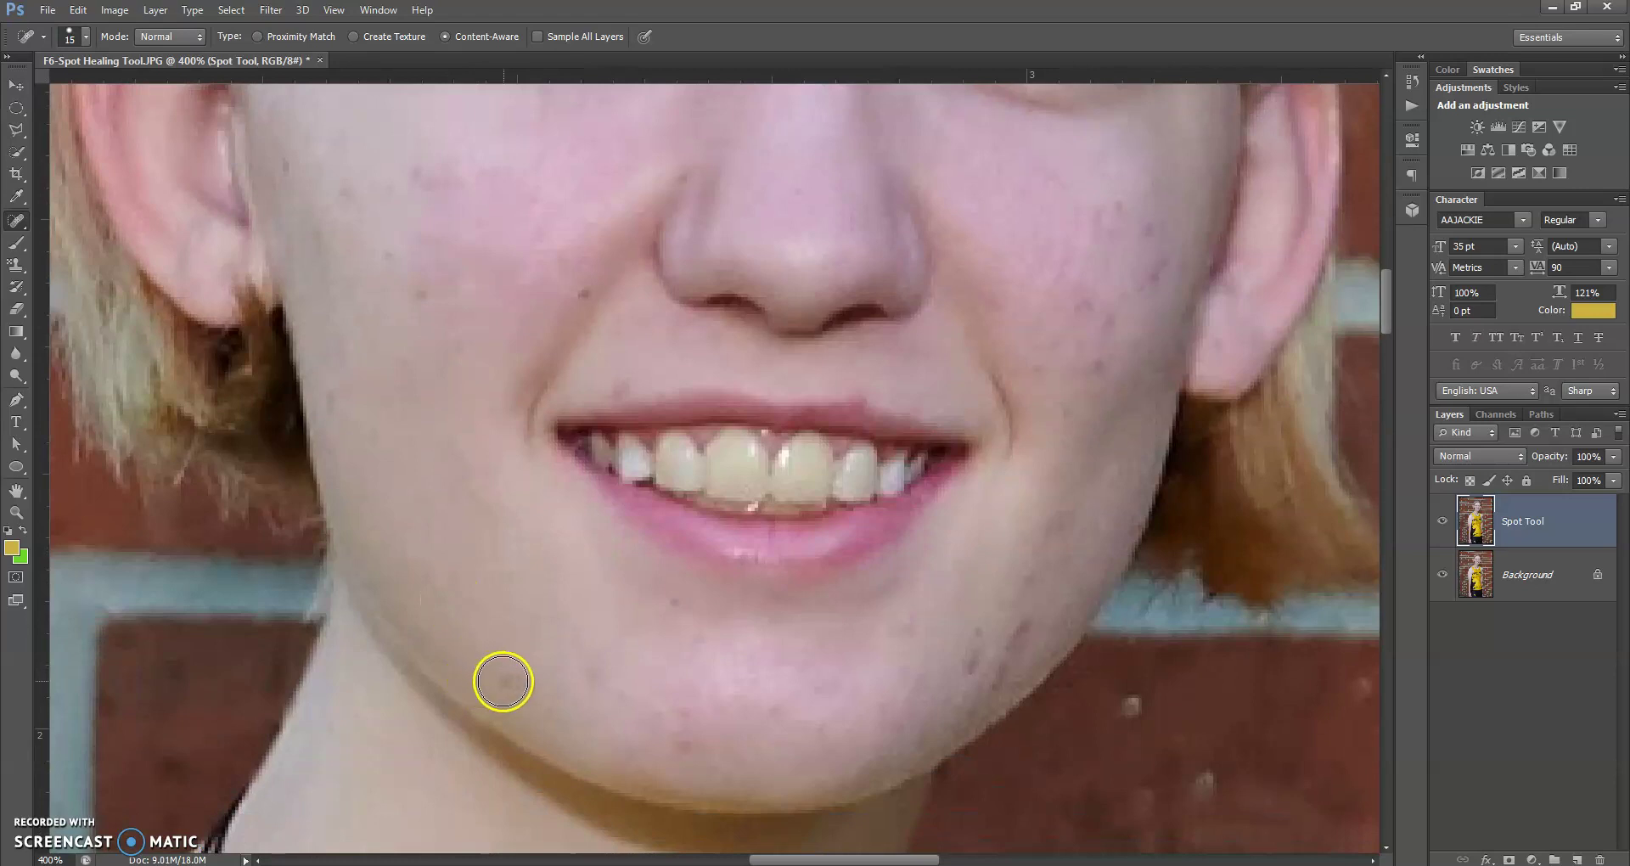
left_click(611, 710)
left_click(696, 733)
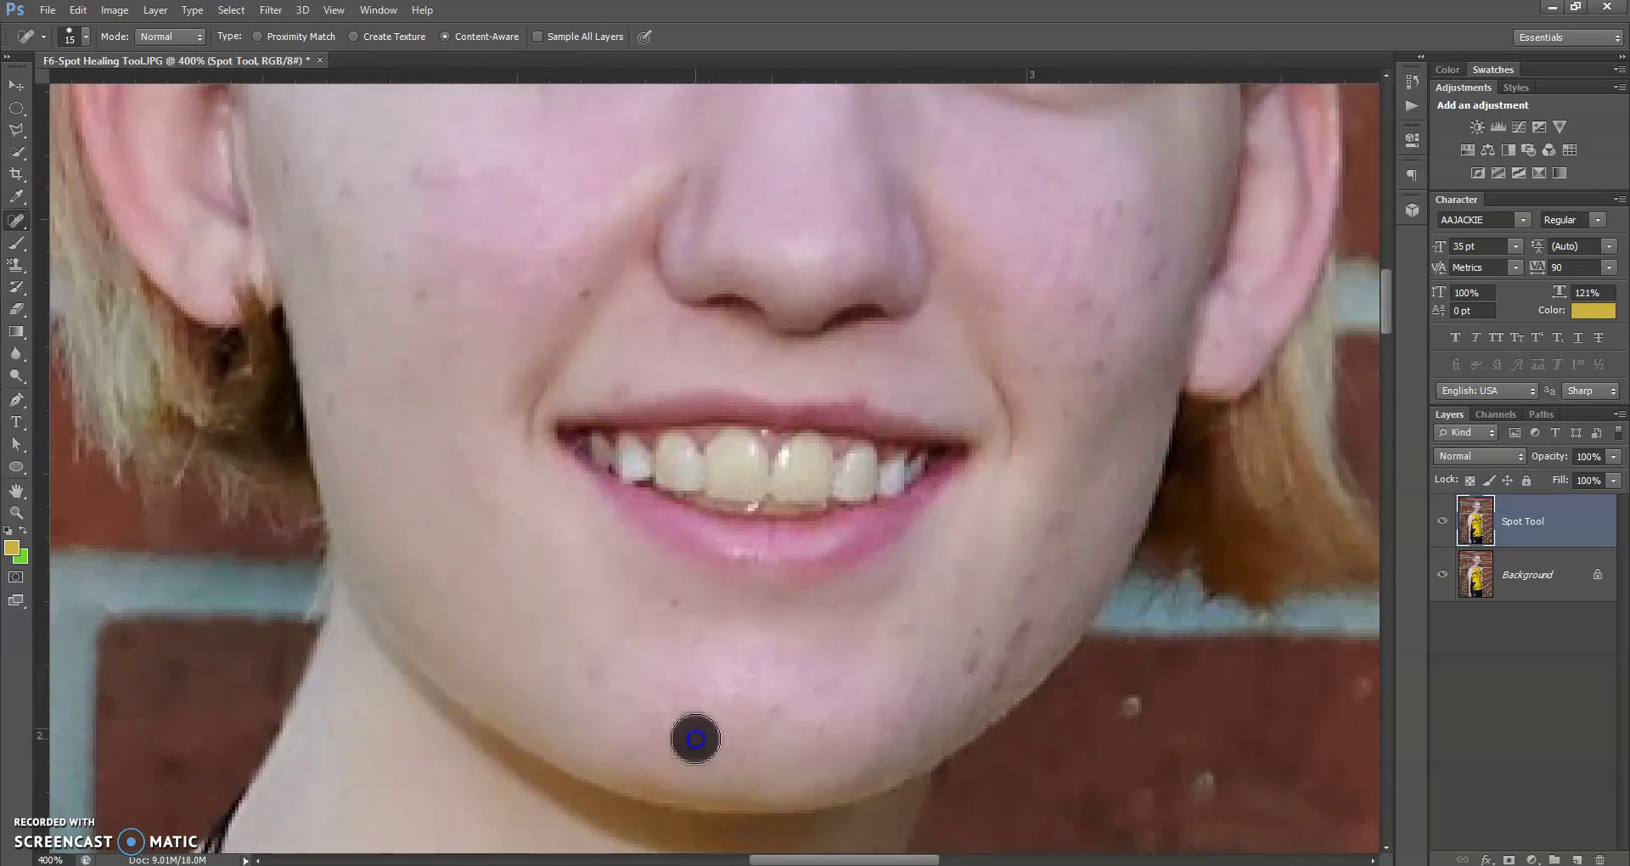
scroll(807, 702, "right", 2)
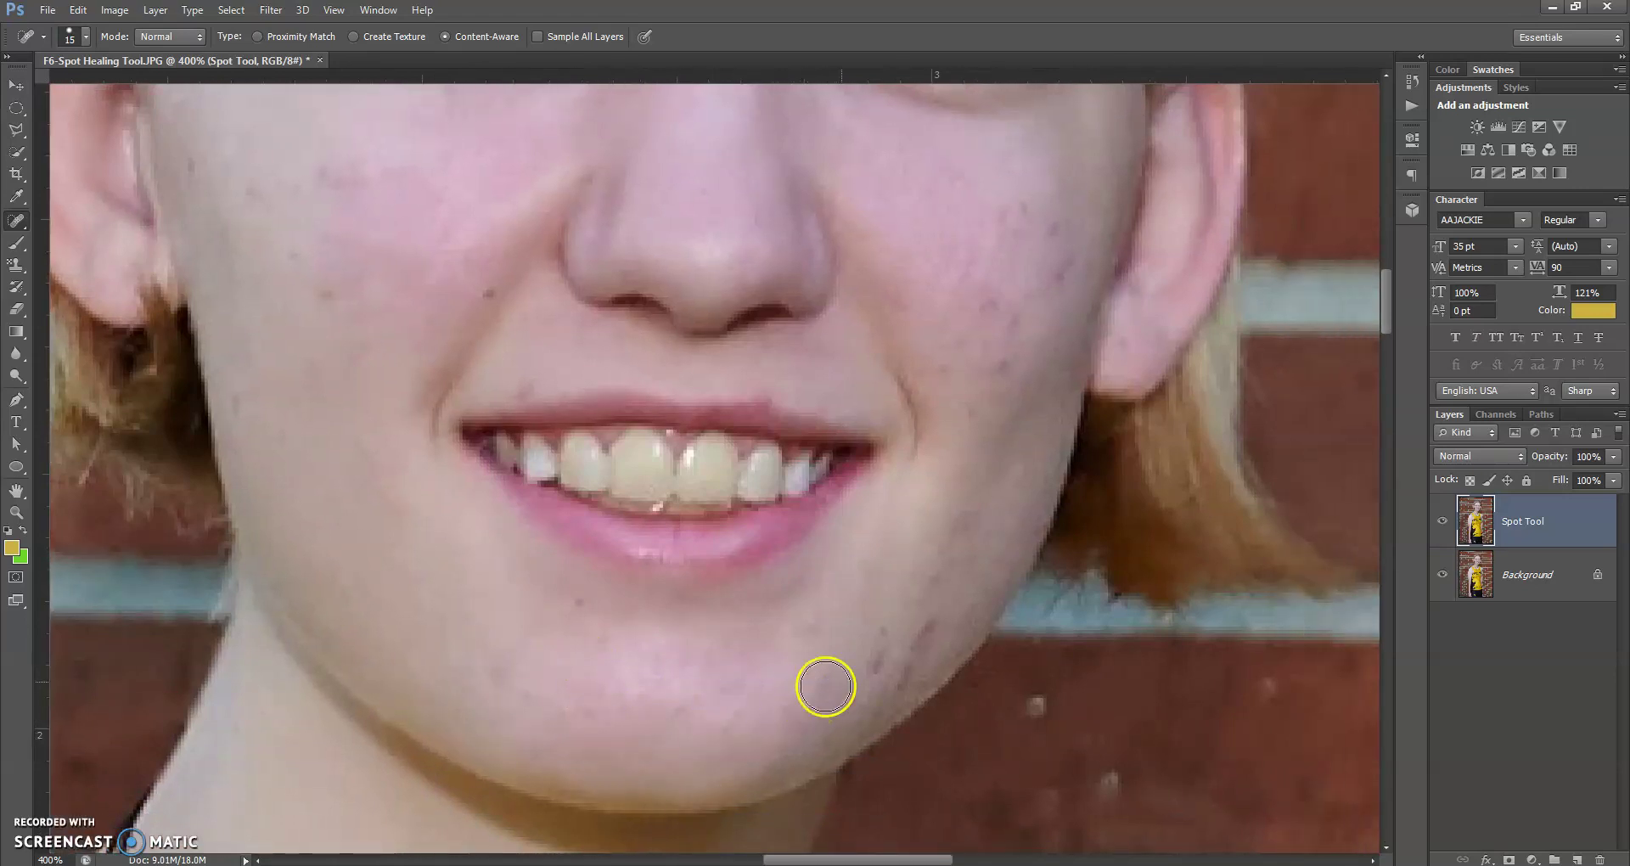
left_click(874, 660)
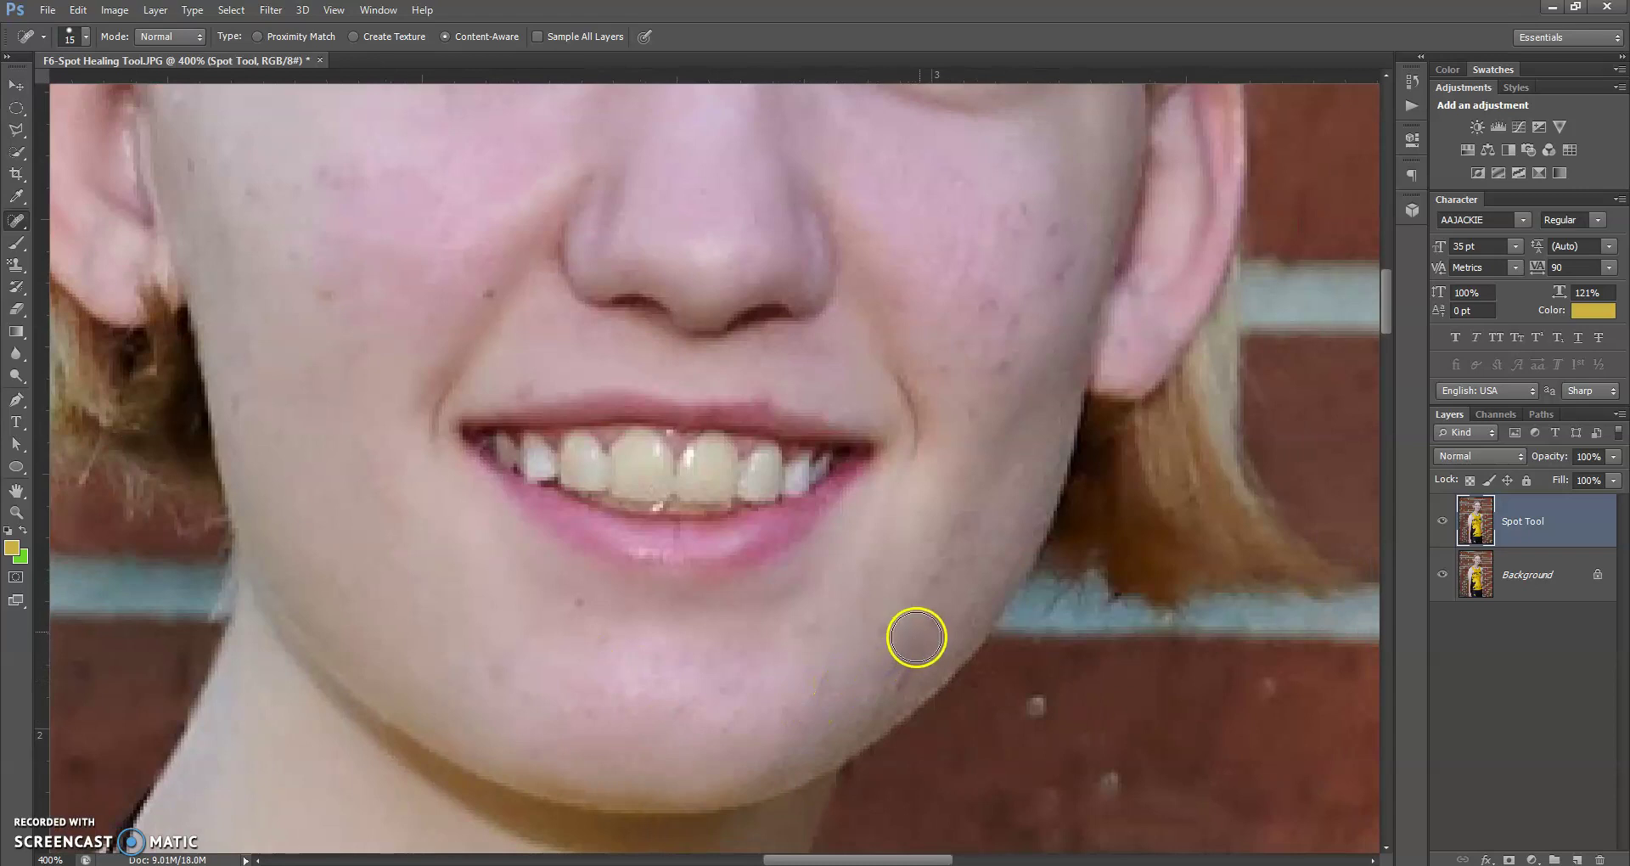
left_click(924, 634)
left_click(956, 560)
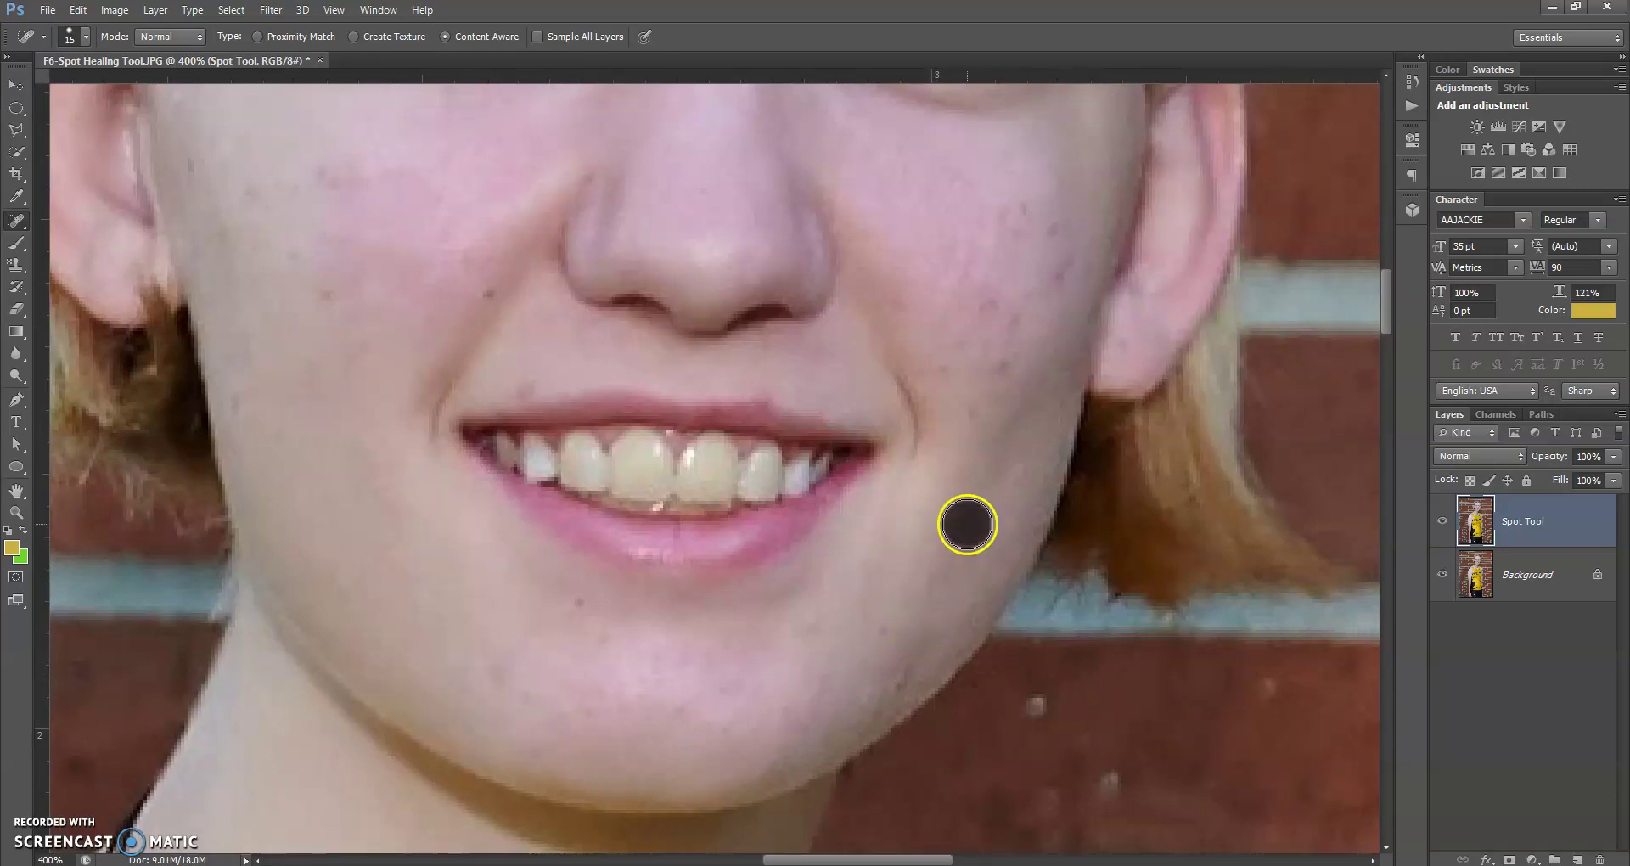
Step: Heal the remaining cheek spots and the small spots above the upper lip
left_click(1009, 334)
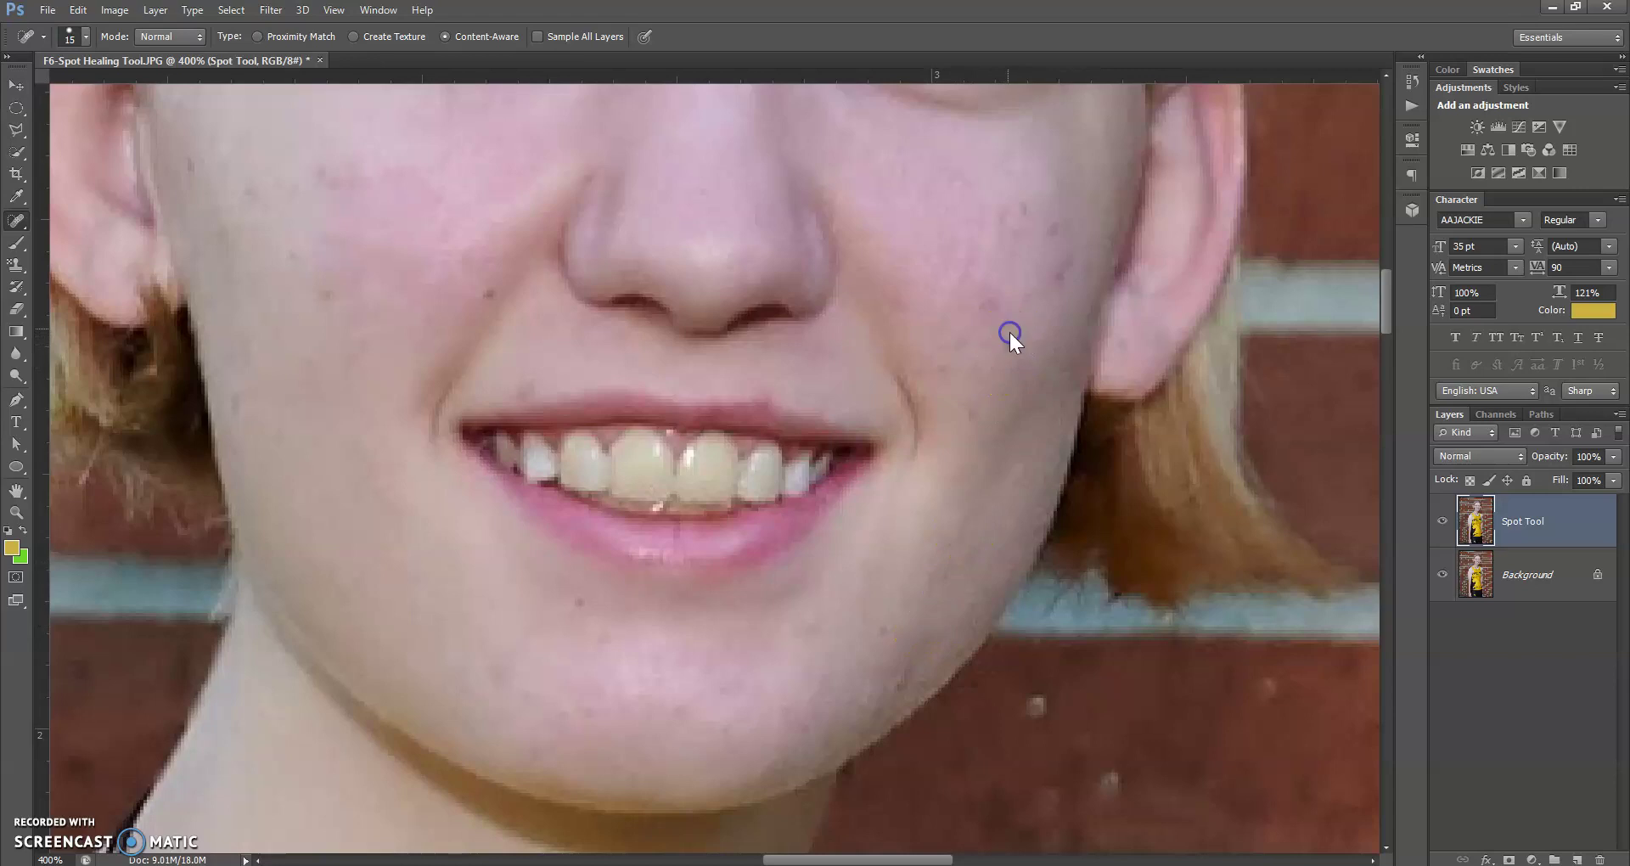
left_click(1050, 272)
left_click(1026, 224)
left_click(773, 383)
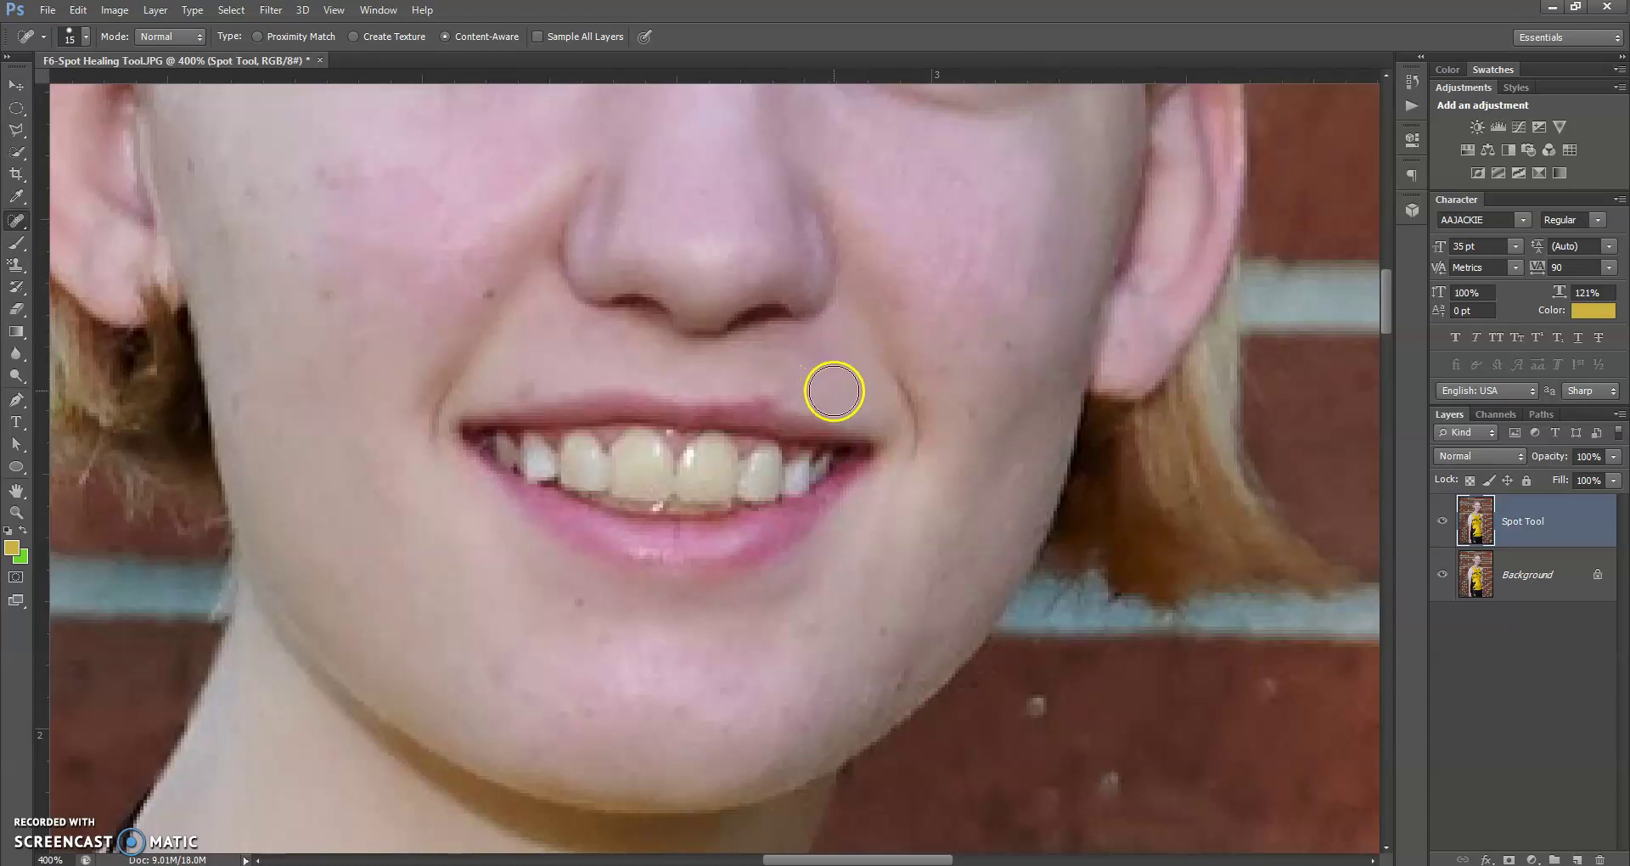
left_click(528, 380)
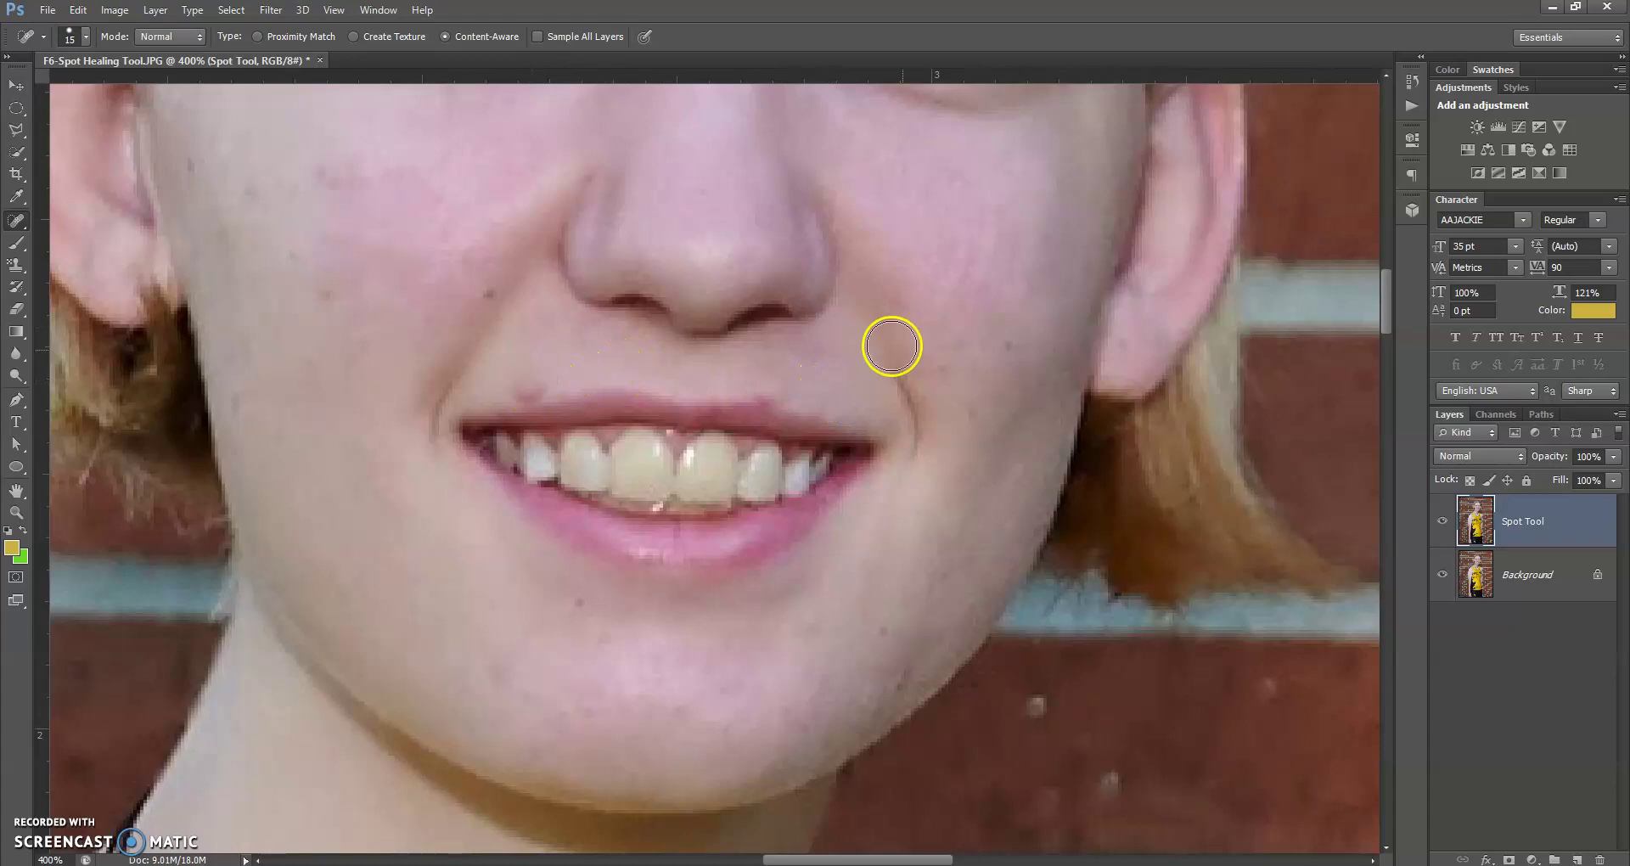
left_click(912, 357)
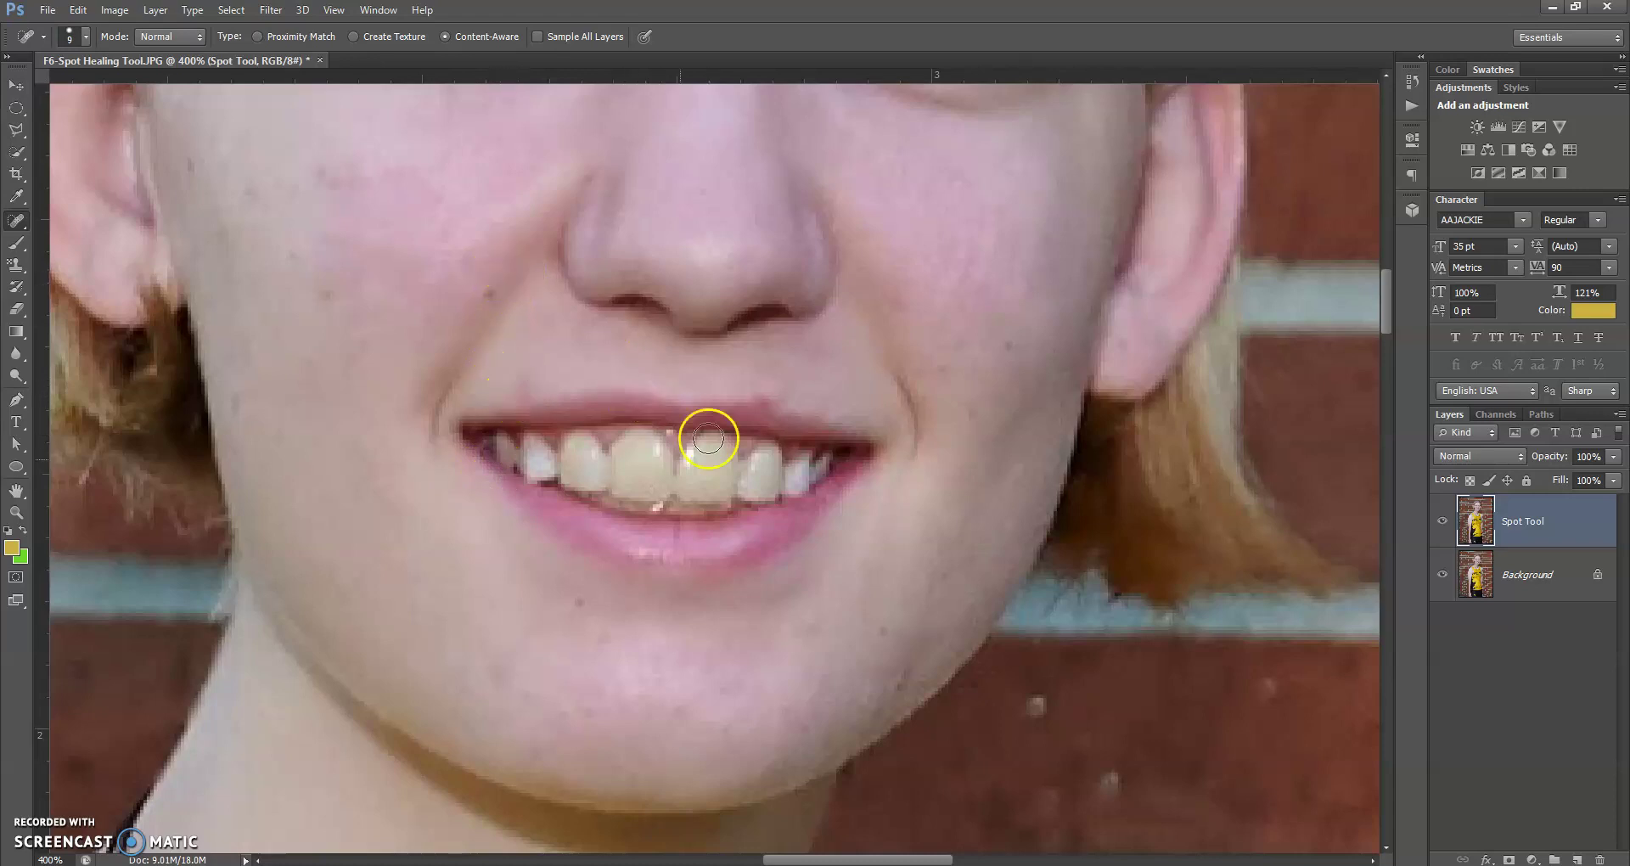
Step: Fit the whole photo on screen and toggle the Spot Tool layer to compare before and after
double_click(15, 492)
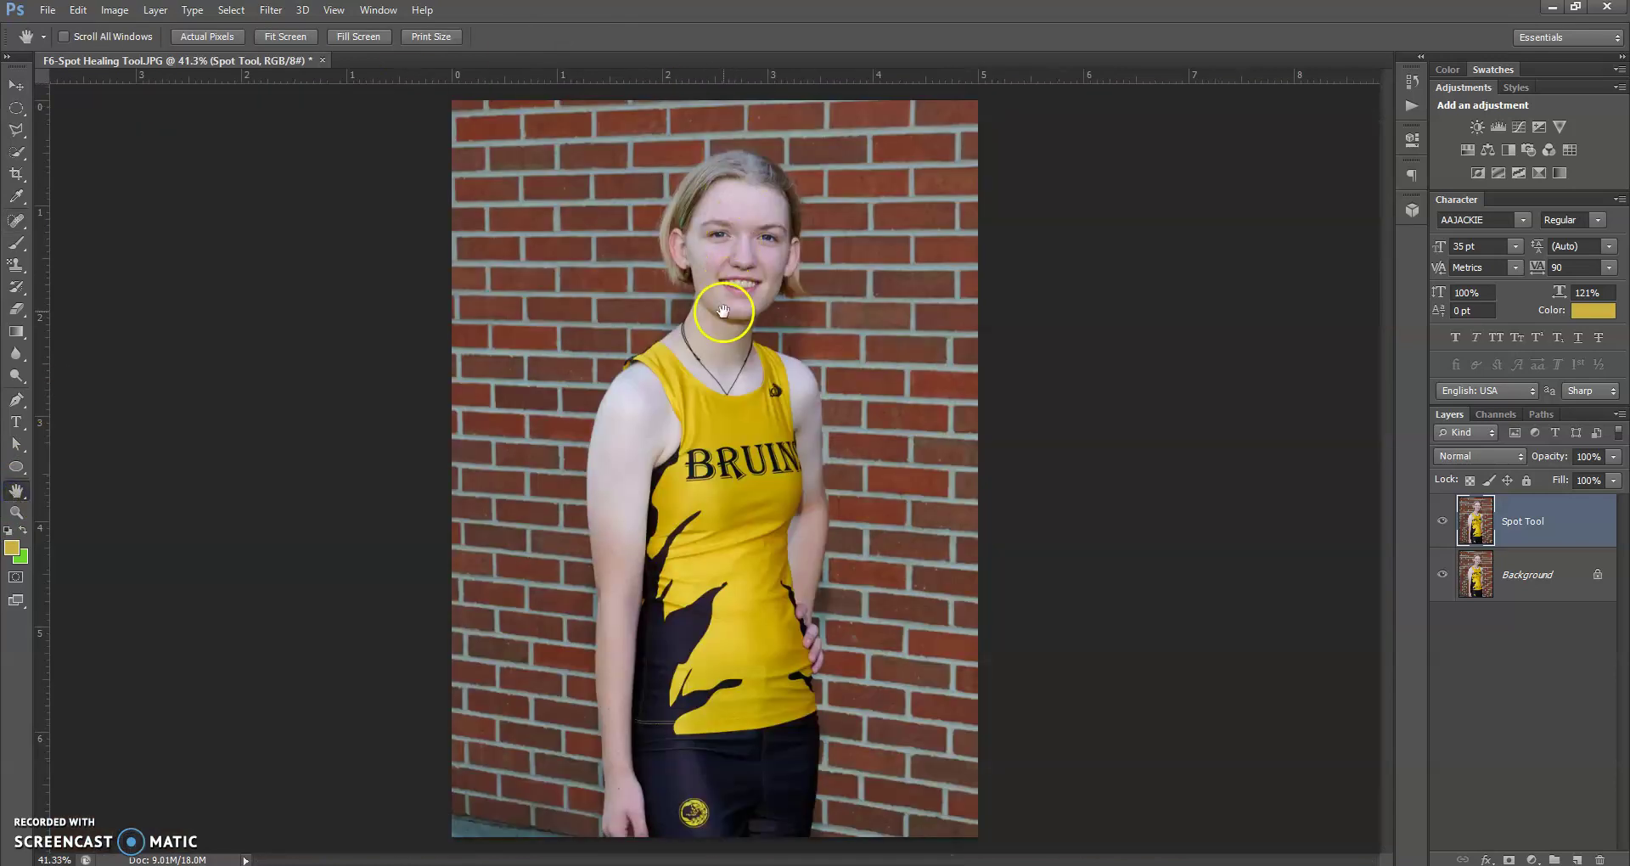
left_click(1443, 522)
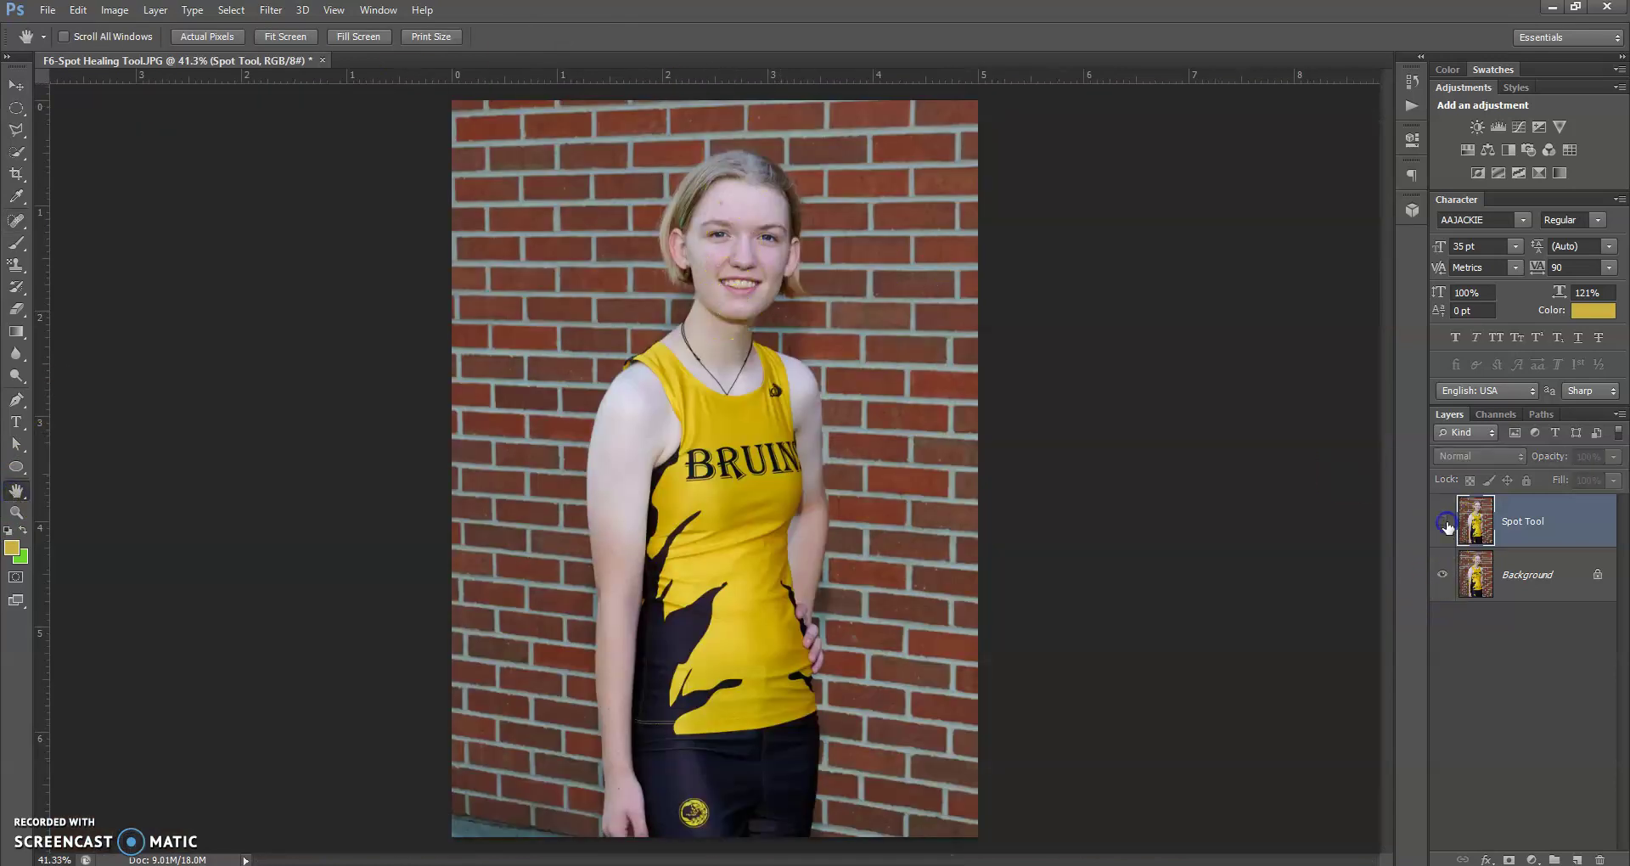
left_click(1445, 524)
left_click(1445, 523)
left_click(1445, 523)
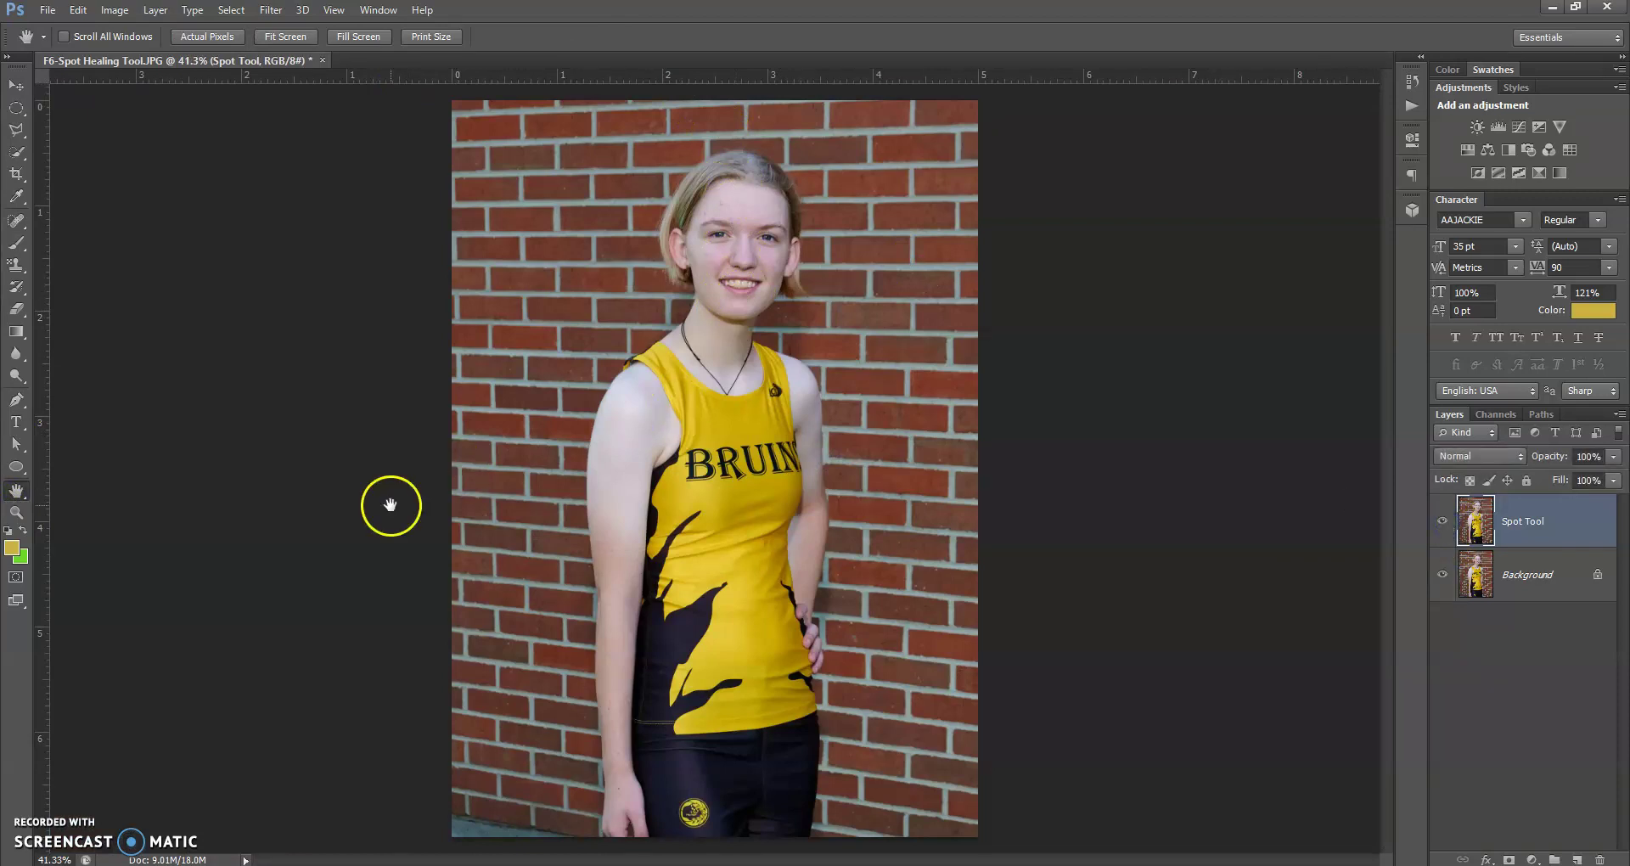
Step: Zoom in on the face and compare again, leaving the healed Spot Tool layer visible
left_click(16, 512)
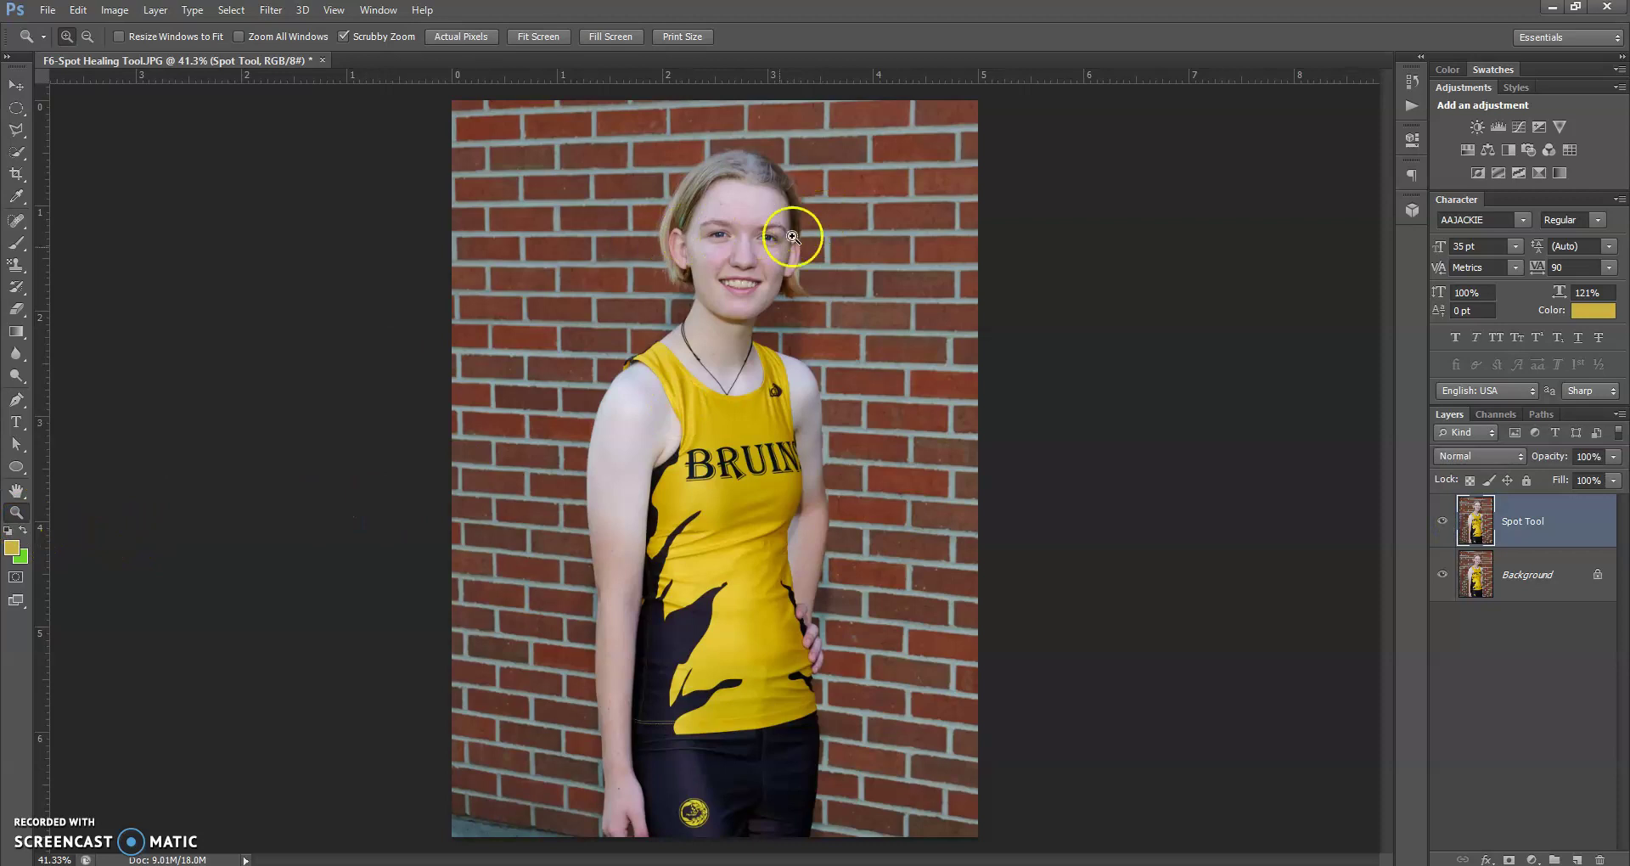
left_click_drag(793, 237, 757, 252)
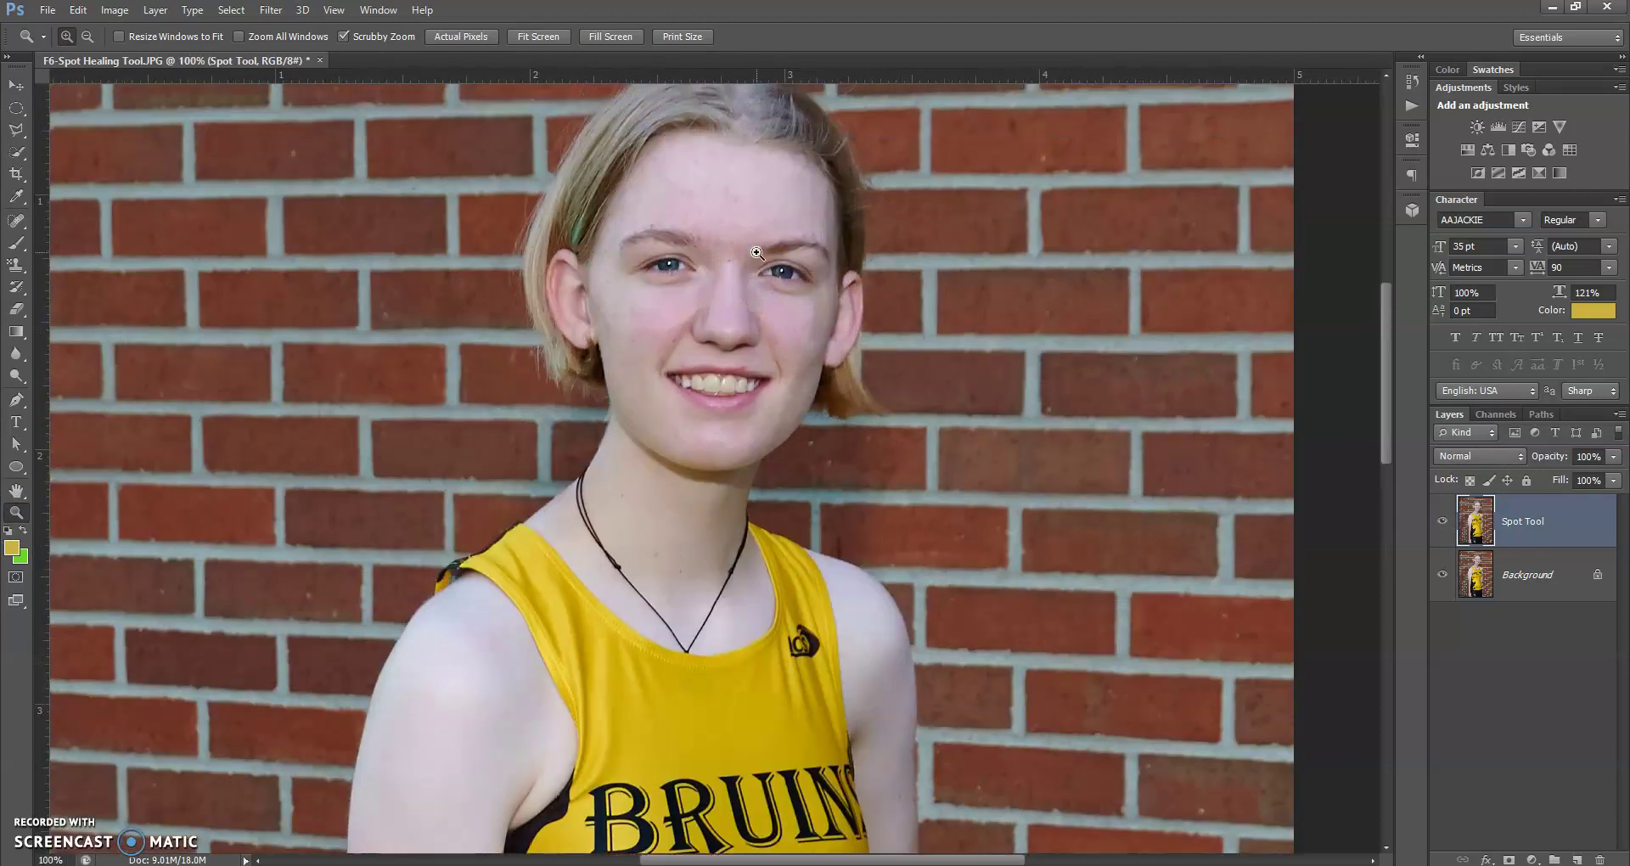
scroll(756, 252, "up", 2)
left_click(1443, 526)
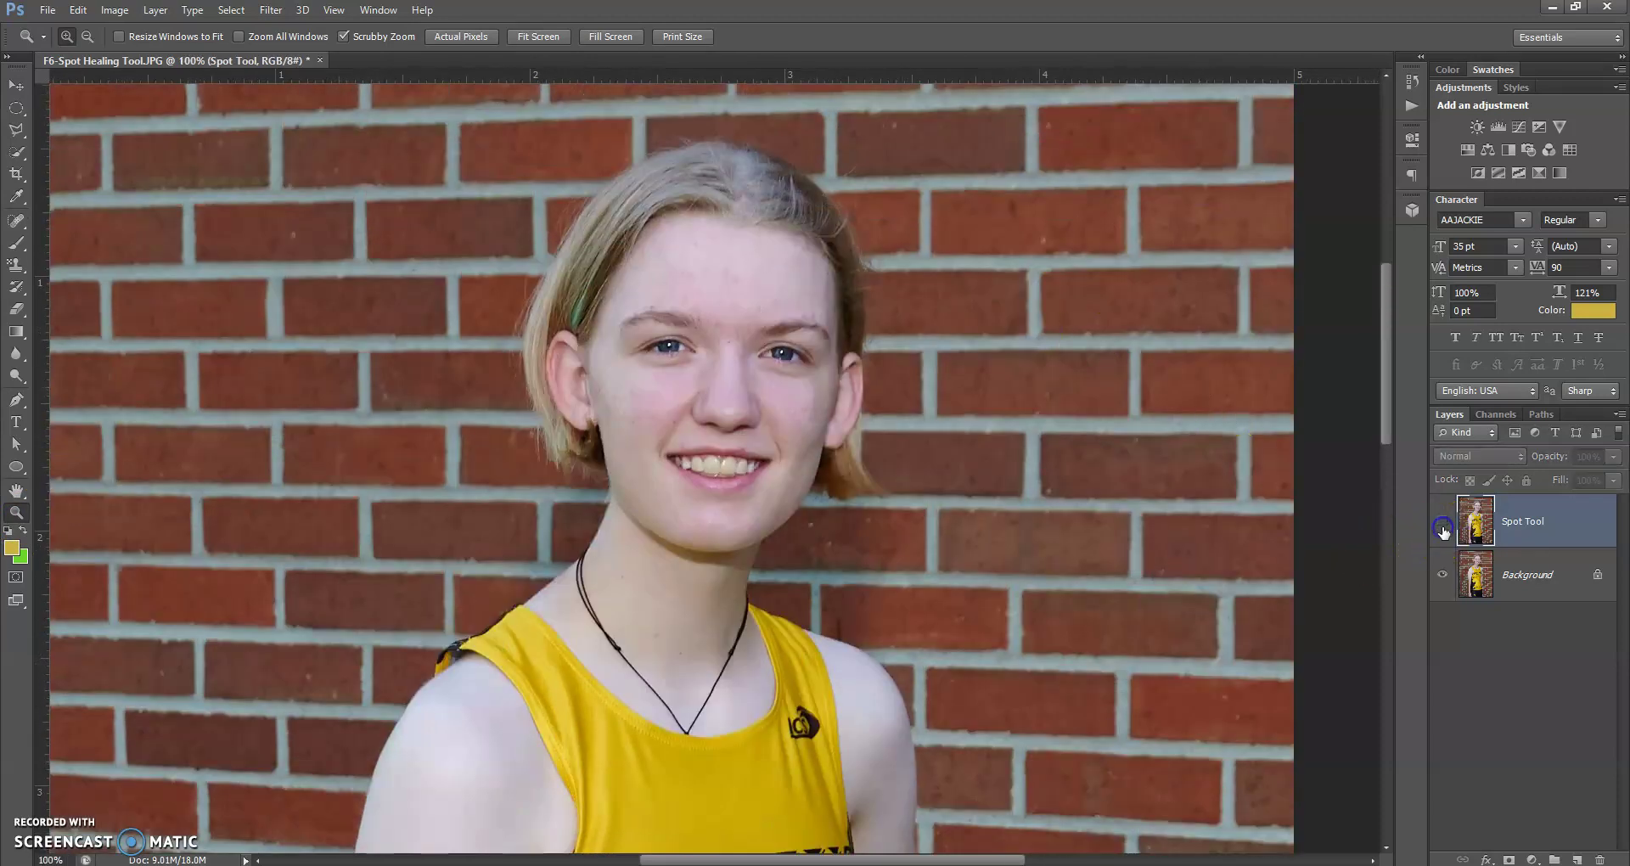
left_click(1443, 525)
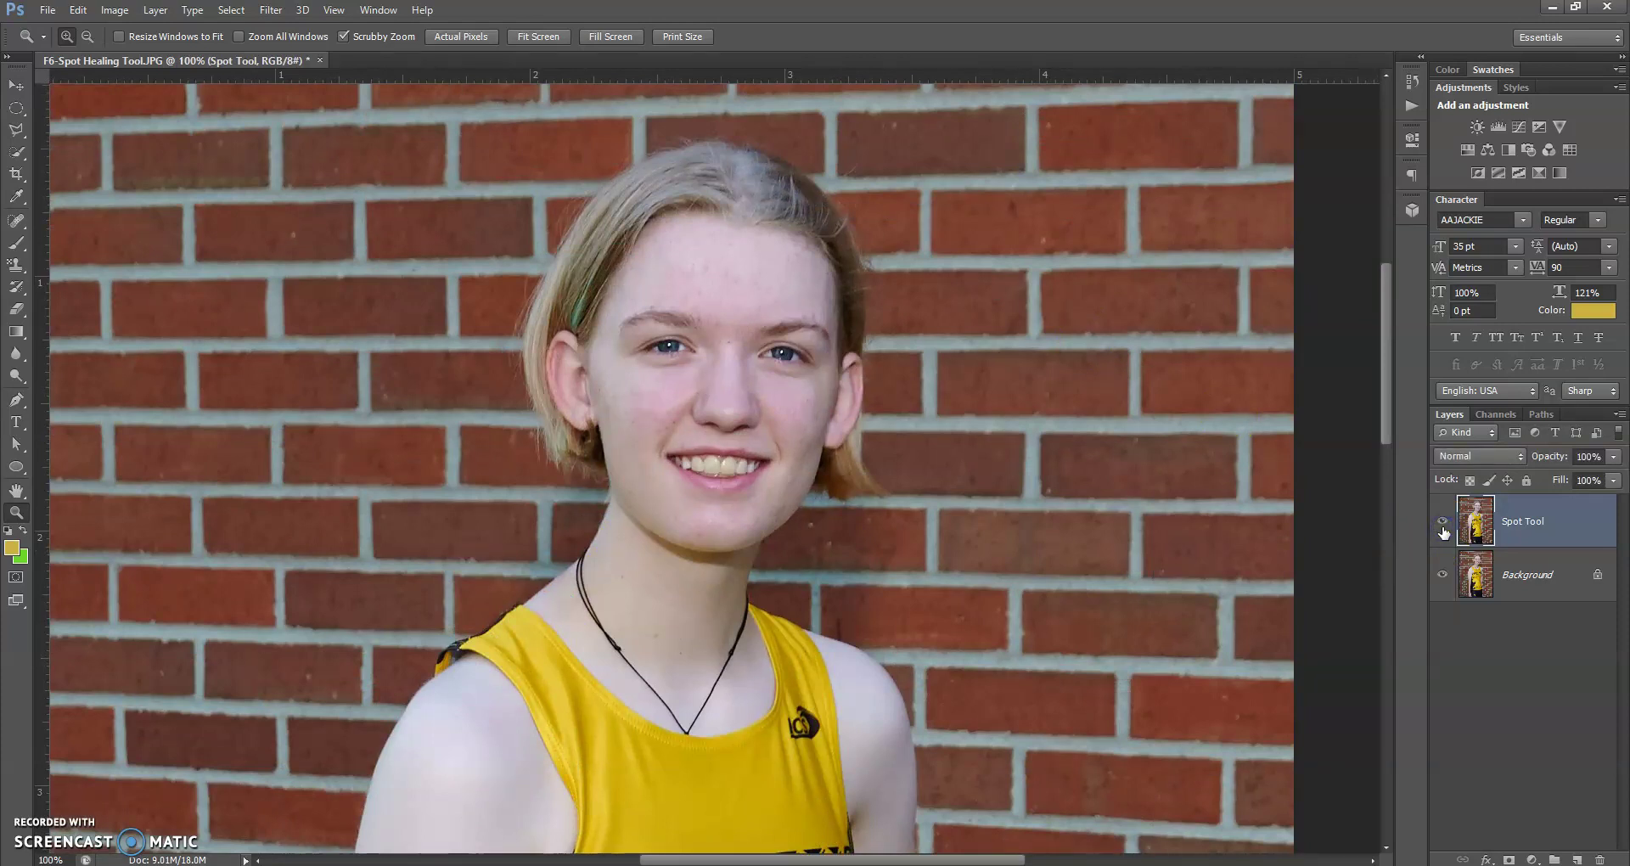
left_click(1443, 524)
left_click(1444, 530)
left_click(1443, 530)
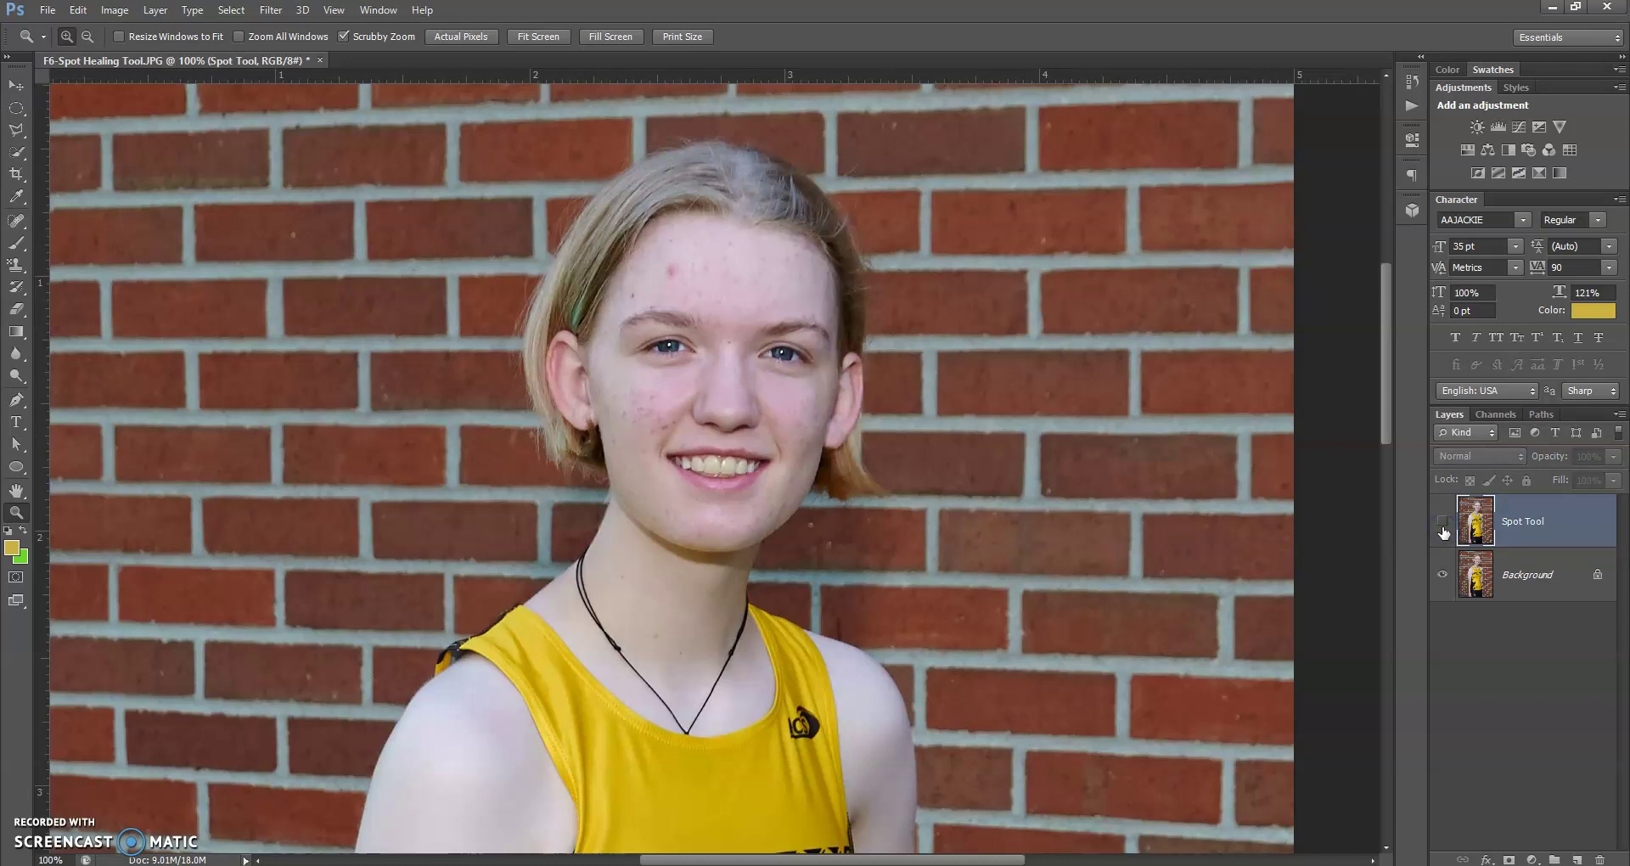
left_click(1443, 528)
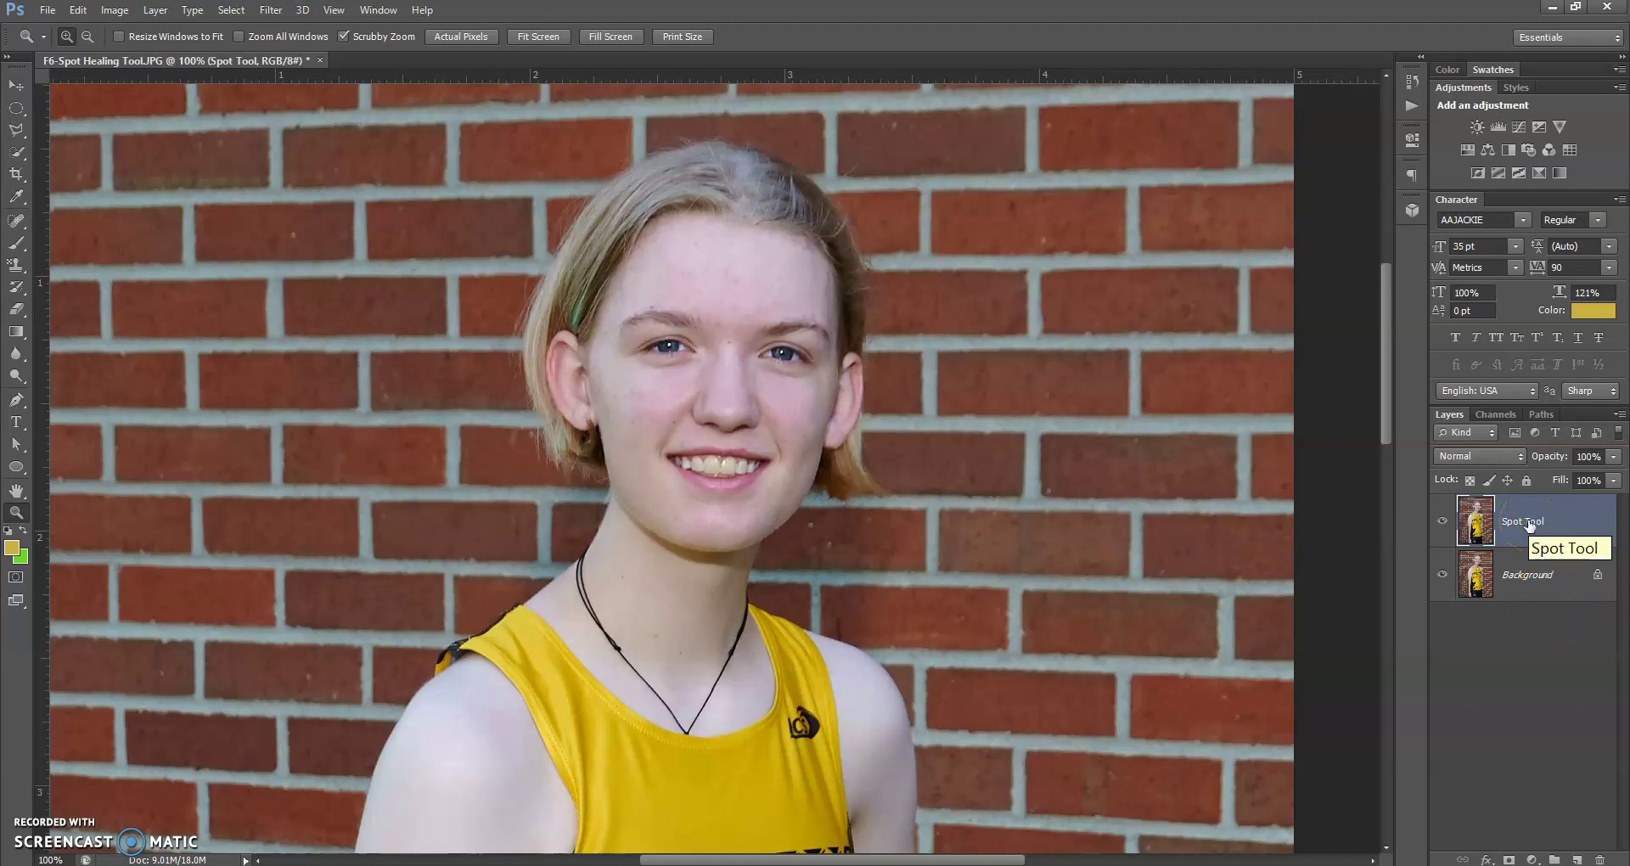
Step: Delete the Spot Tool layer and zoom to 300% on the forehead
key("Delete")
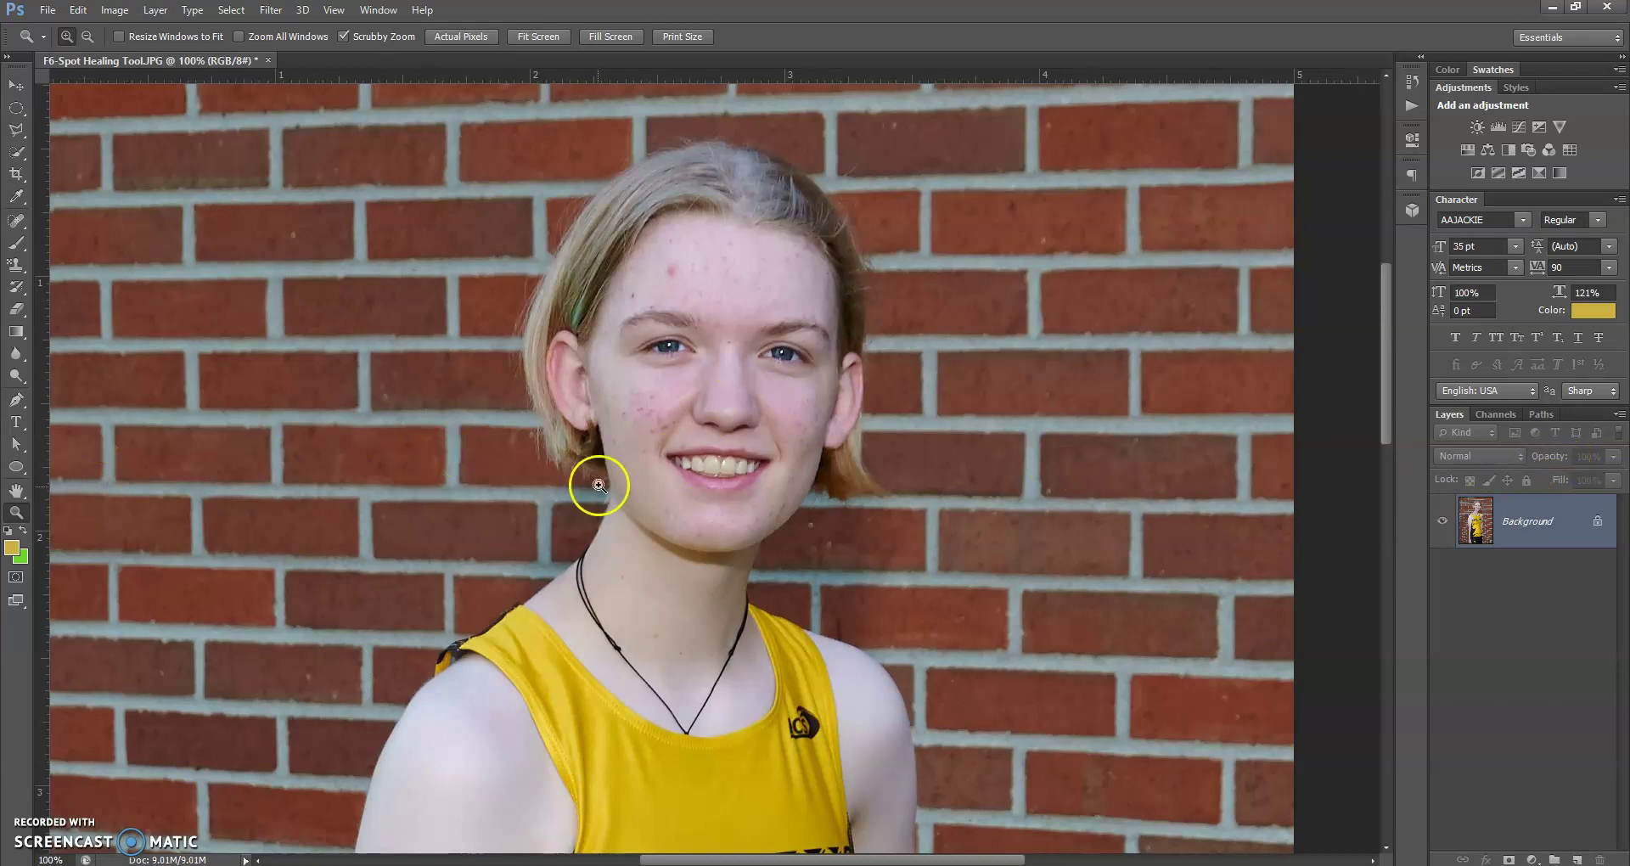
left_click(699, 335)
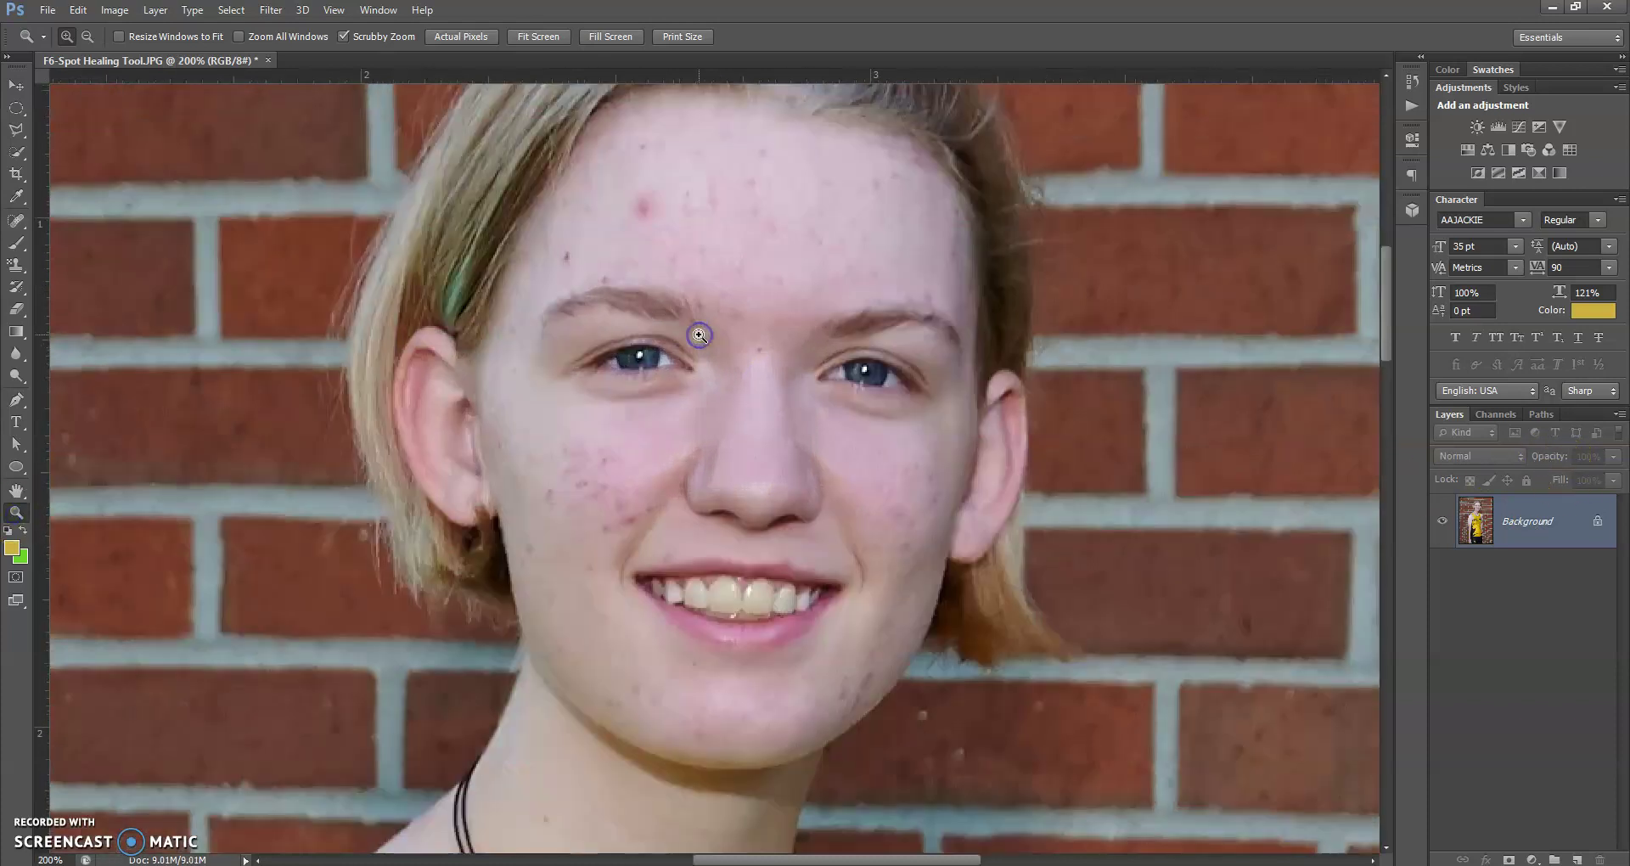
left_click(699, 335)
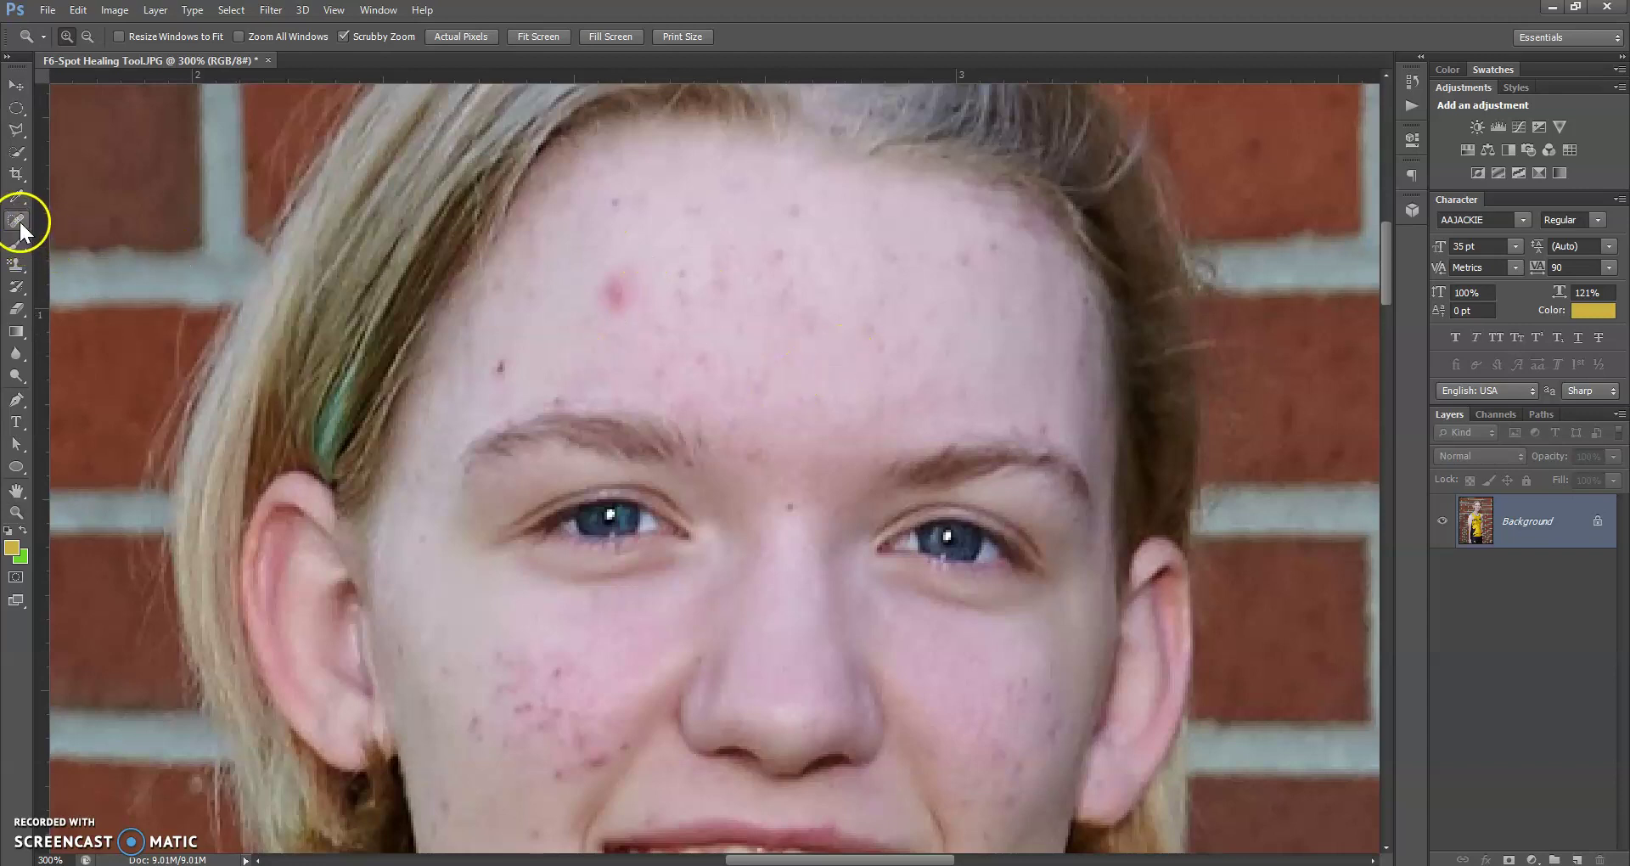
Step: Heal the red forehead blemish with the Spot Healing Brush at size 25
left_click(16, 221)
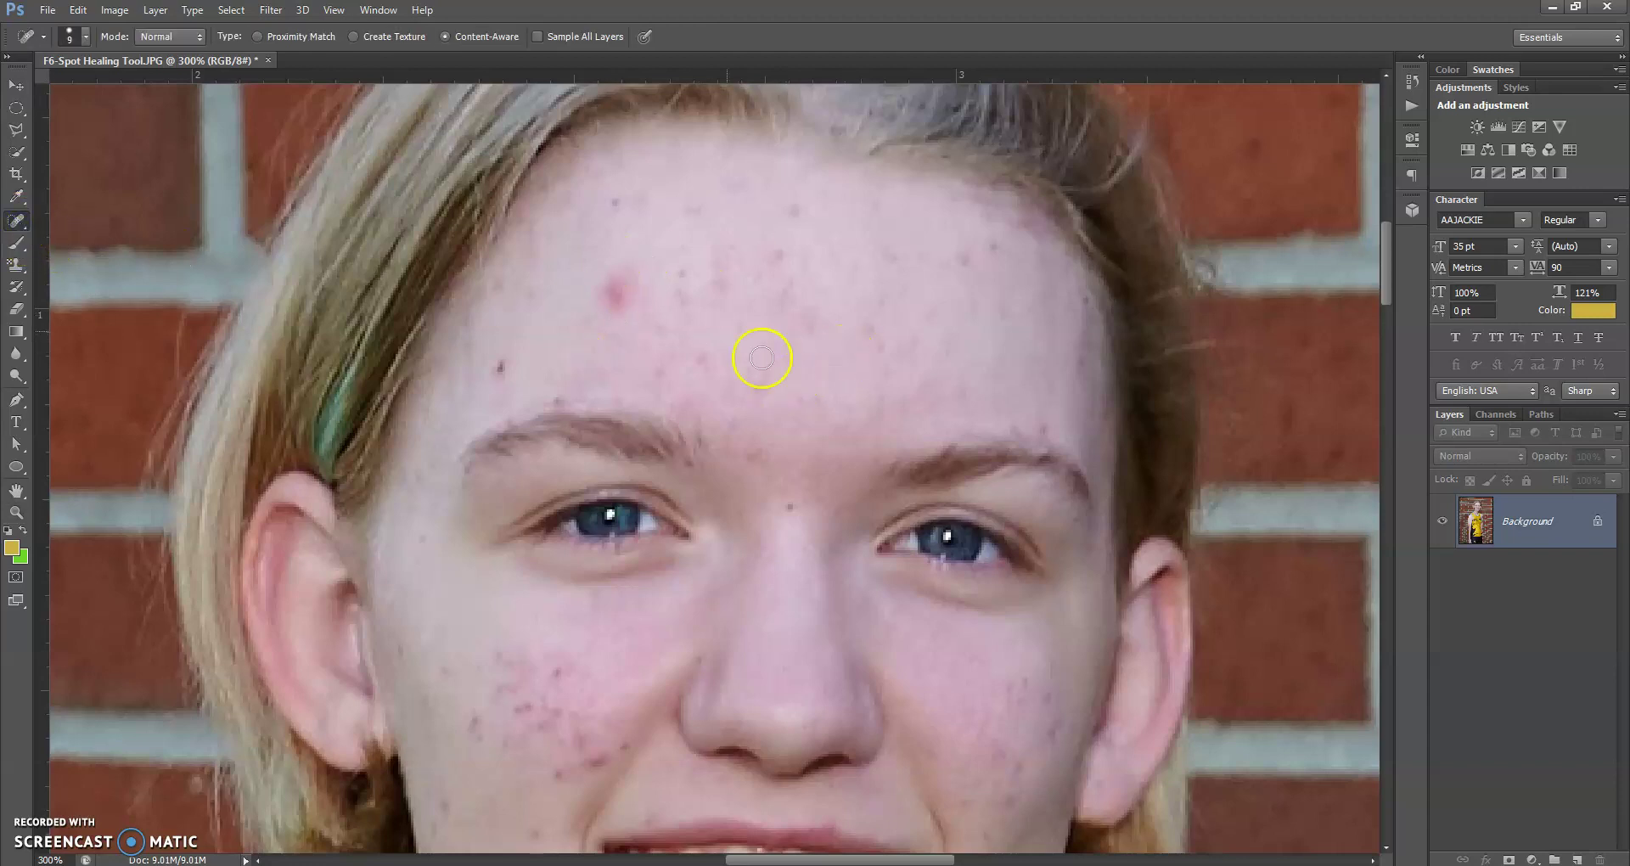
key("bracketright")
key("bracketright")
key("bracketright")
key("bracketright")
left_click(624, 299)
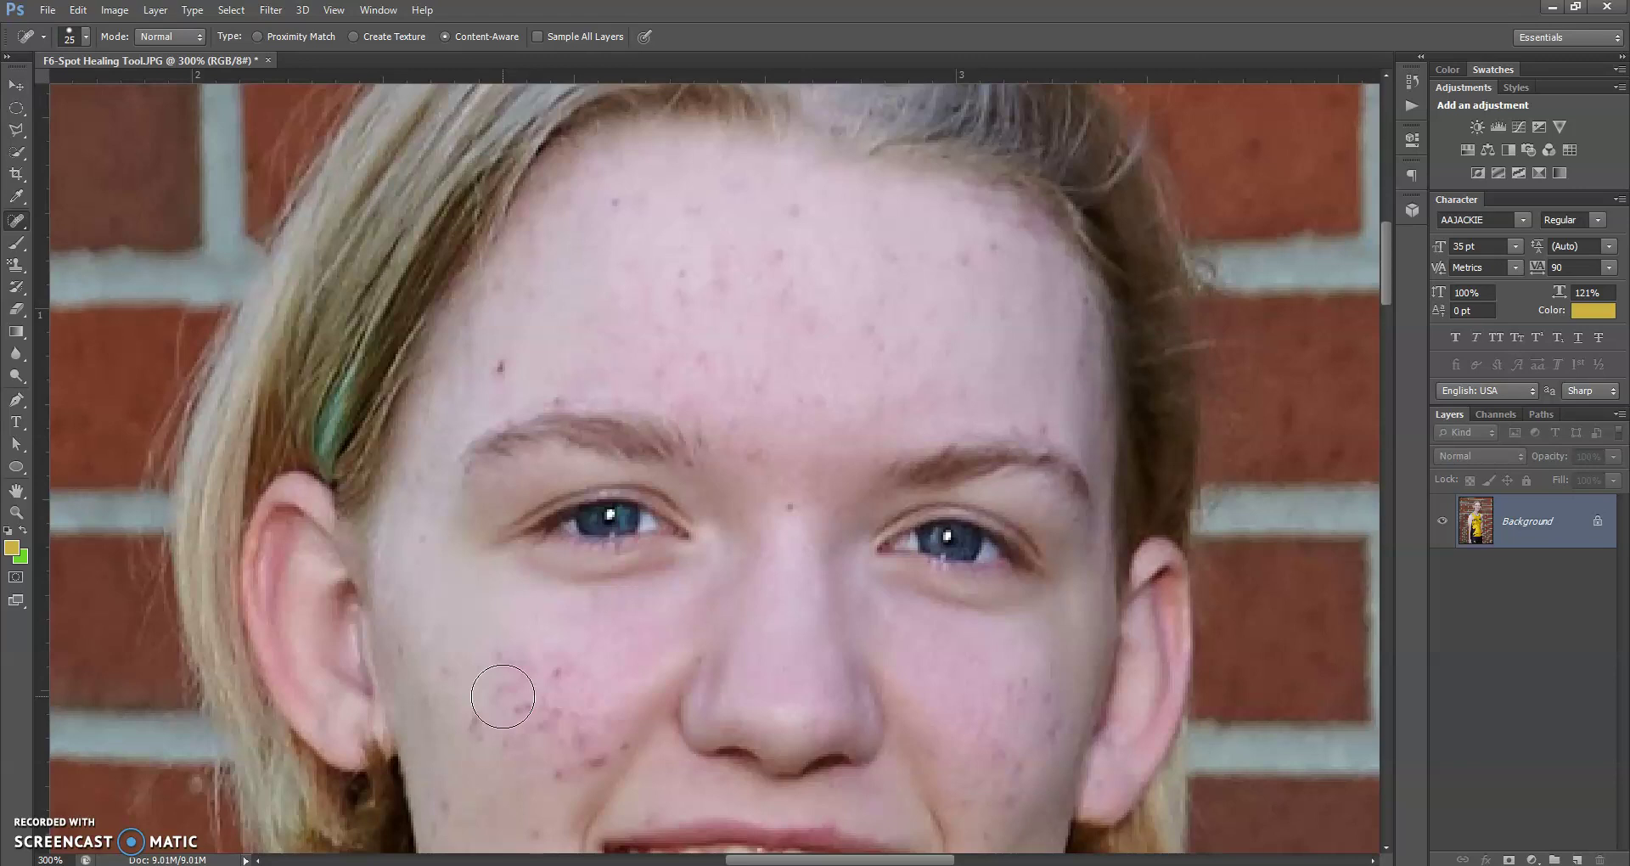
double_click(16, 490)
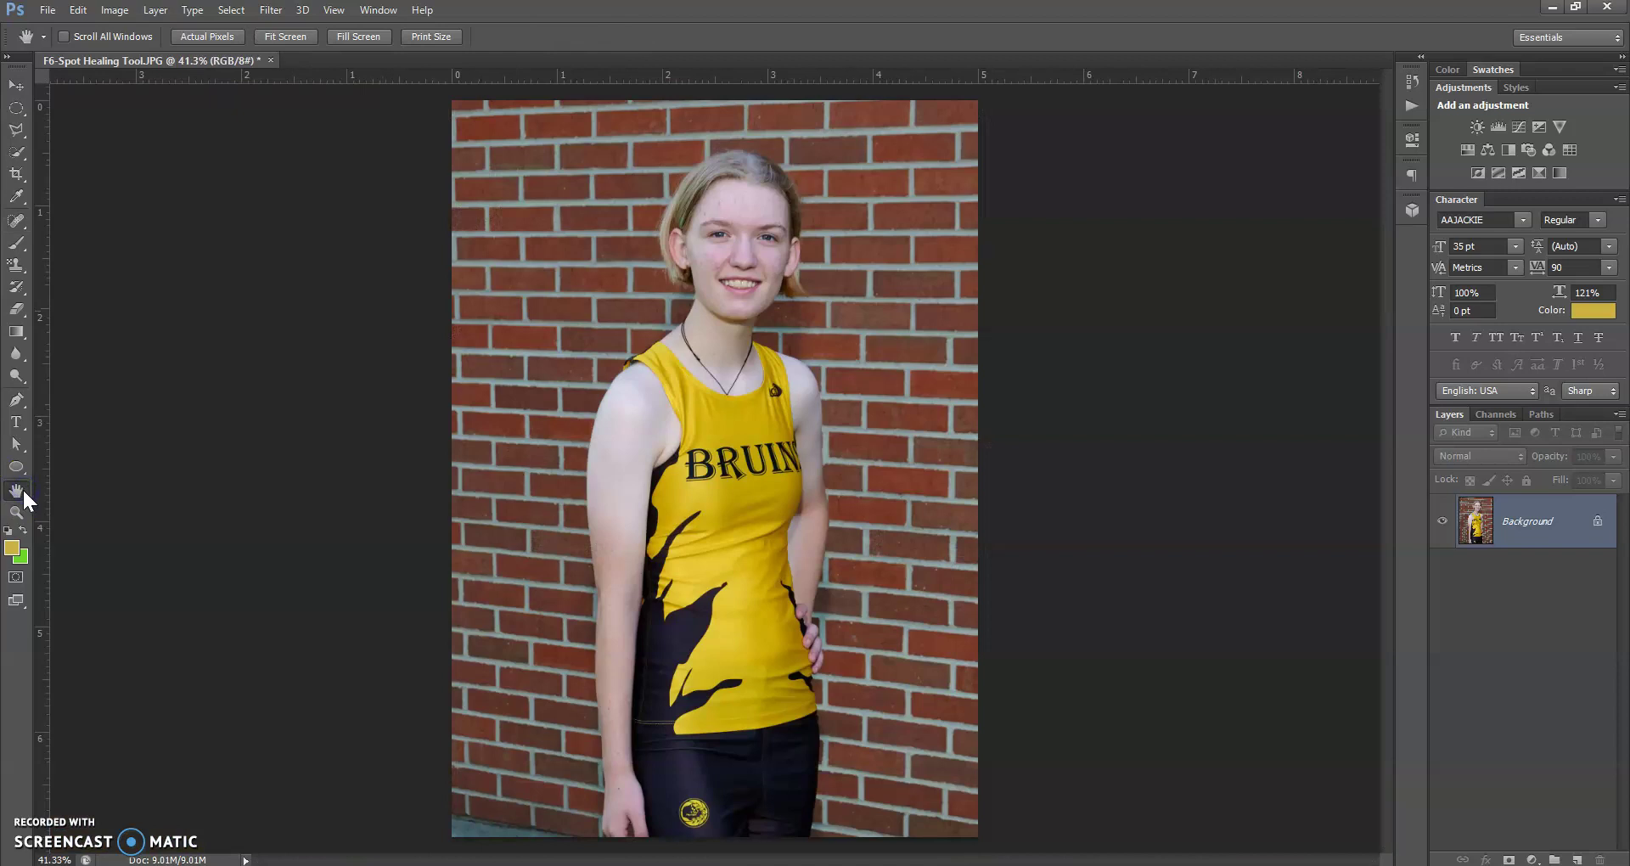
left_click(459, 363)
left_click(459, 366)
left_click(999, 689)
left_click(1056, 786)
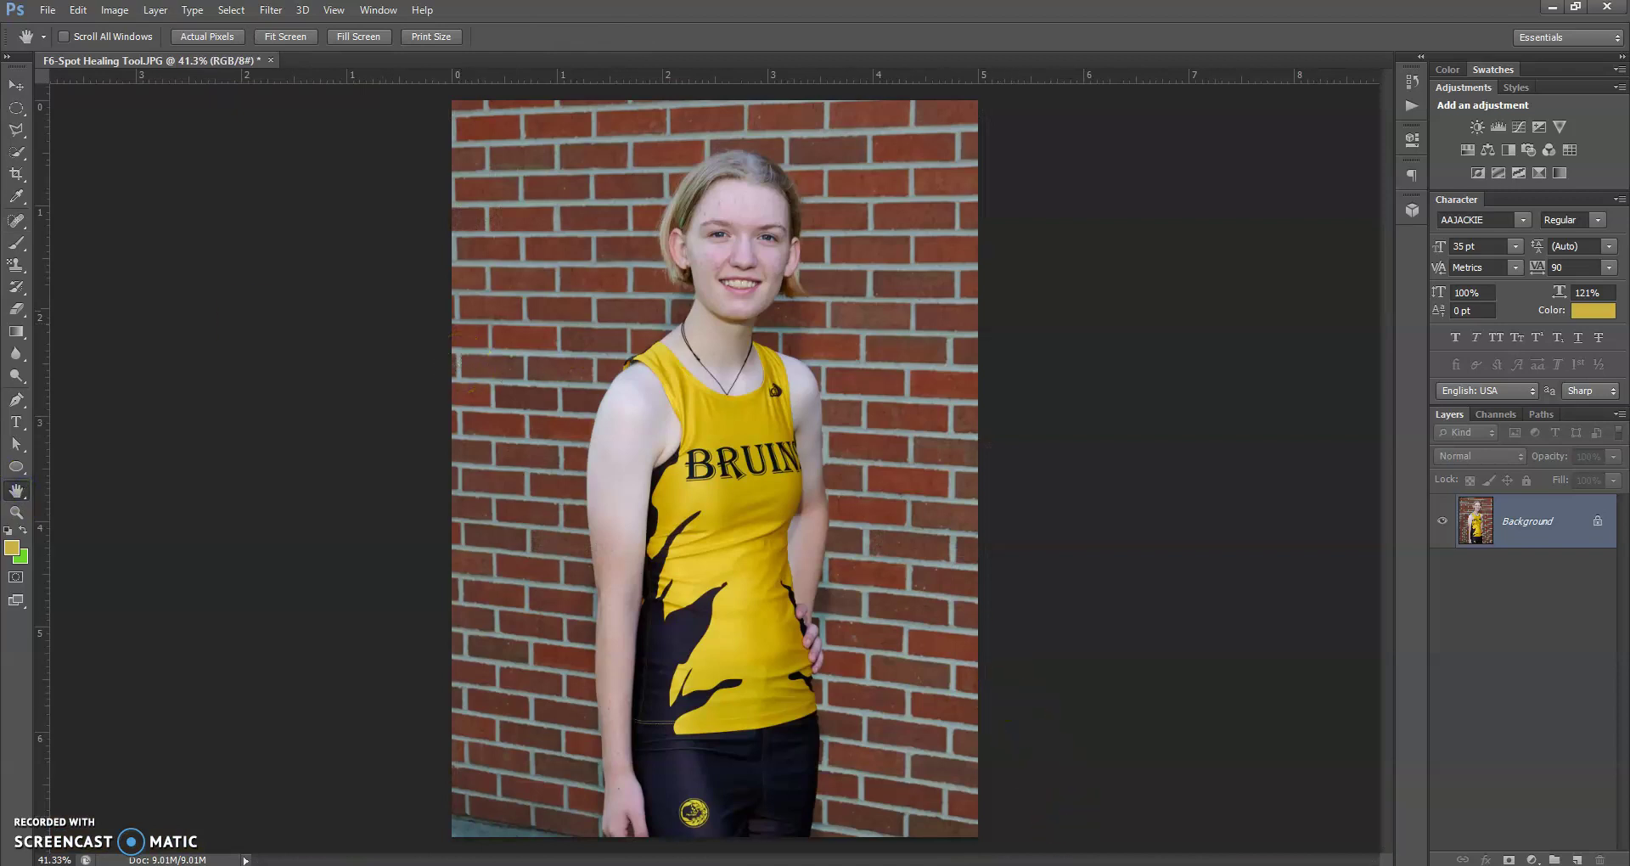